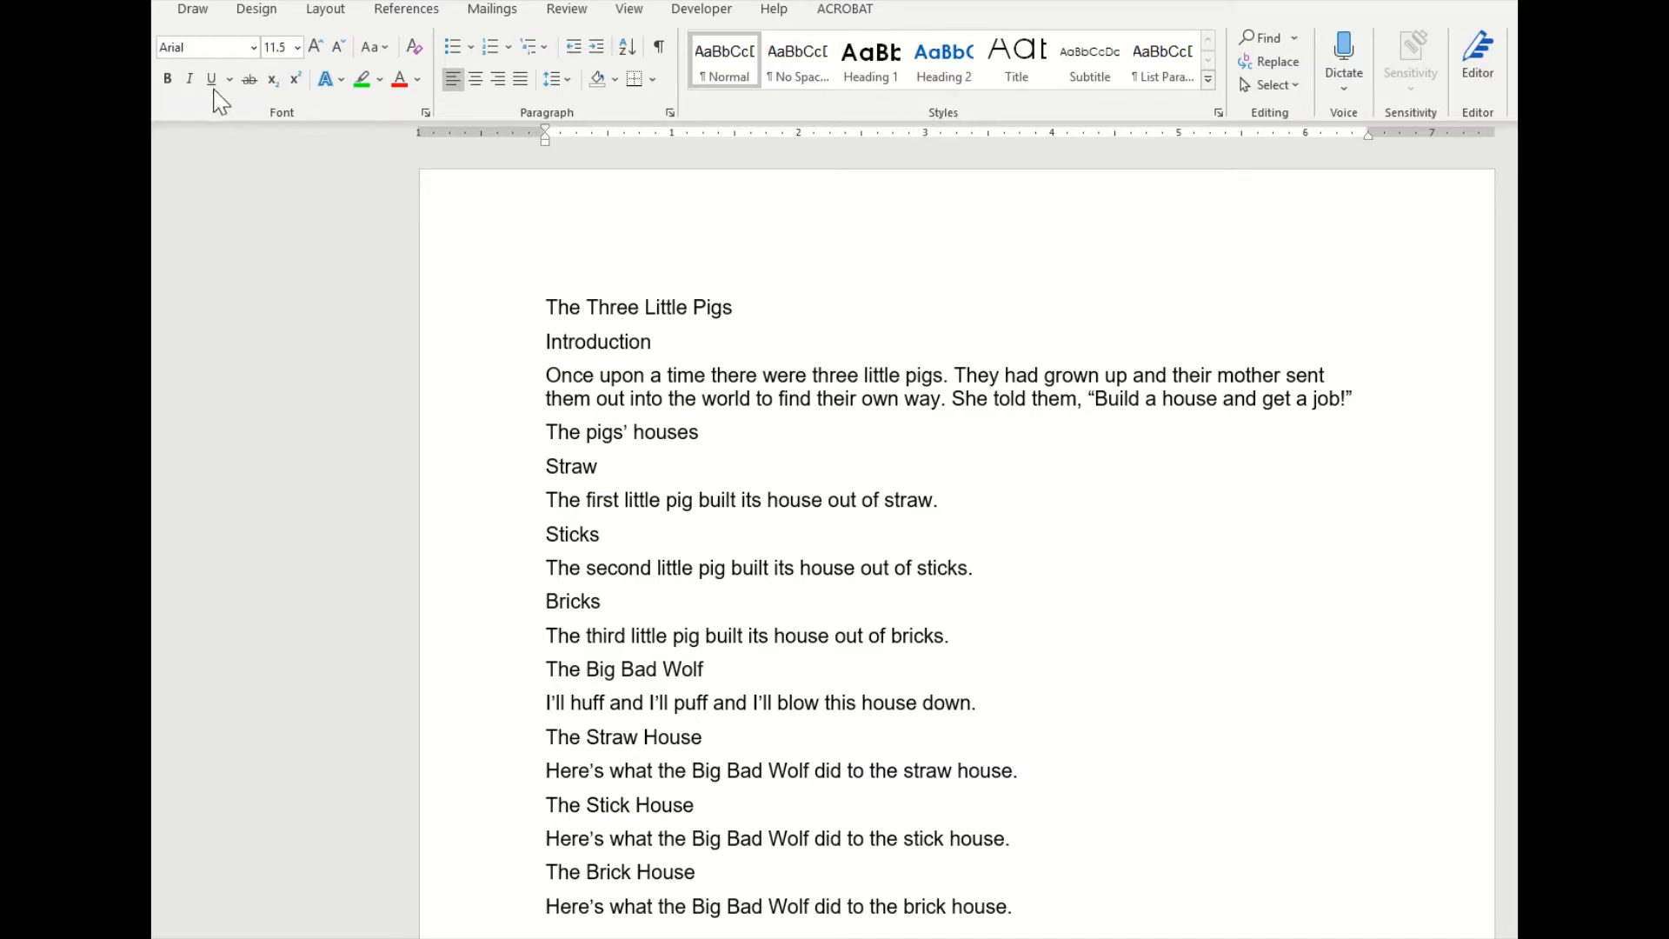
left_click(251, 54)
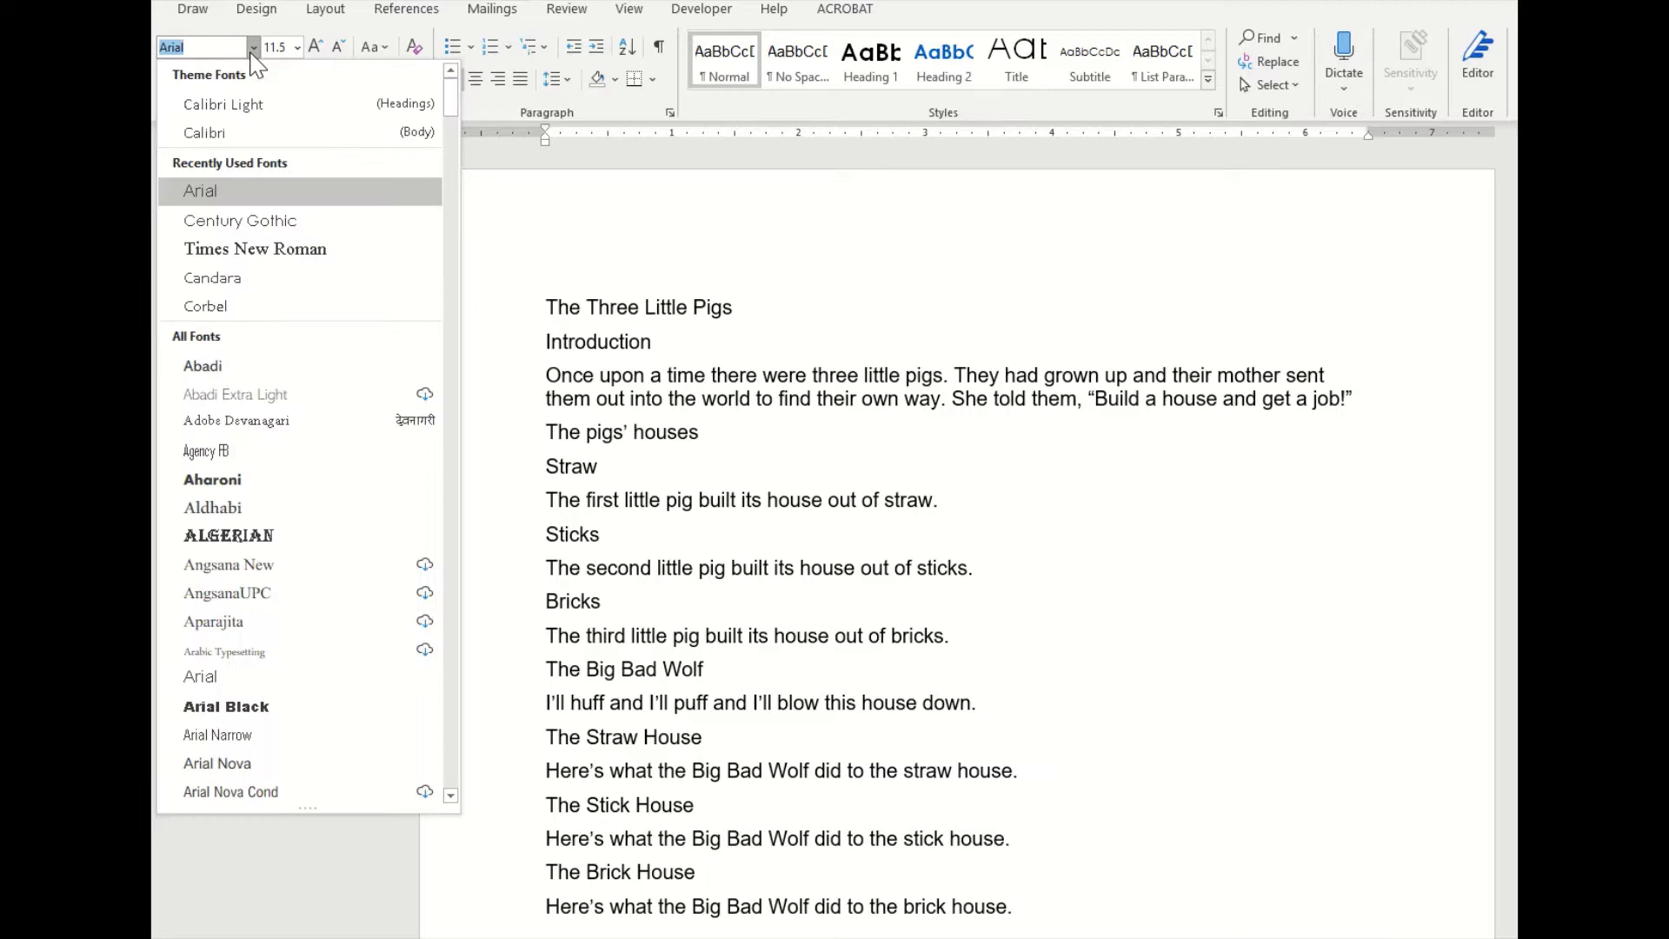
left_click(297, 49)
left_click(382, 230)
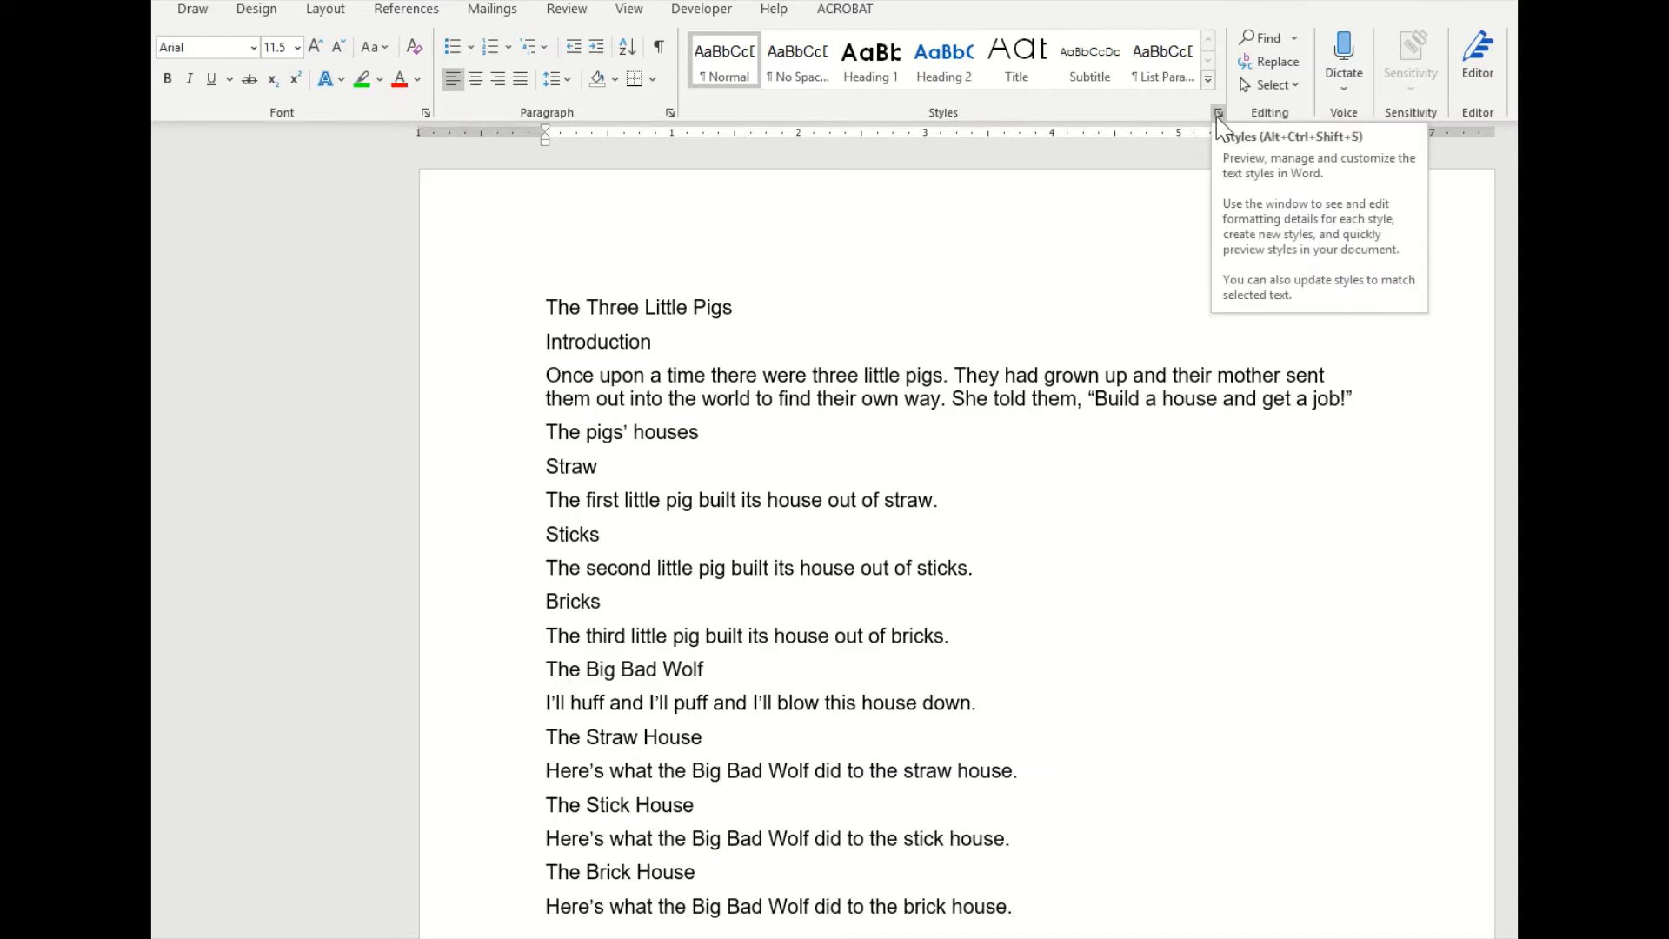
Try the List Paragraph style on the last paragraph about the brick house, and undo it.
left_click(1163, 60)
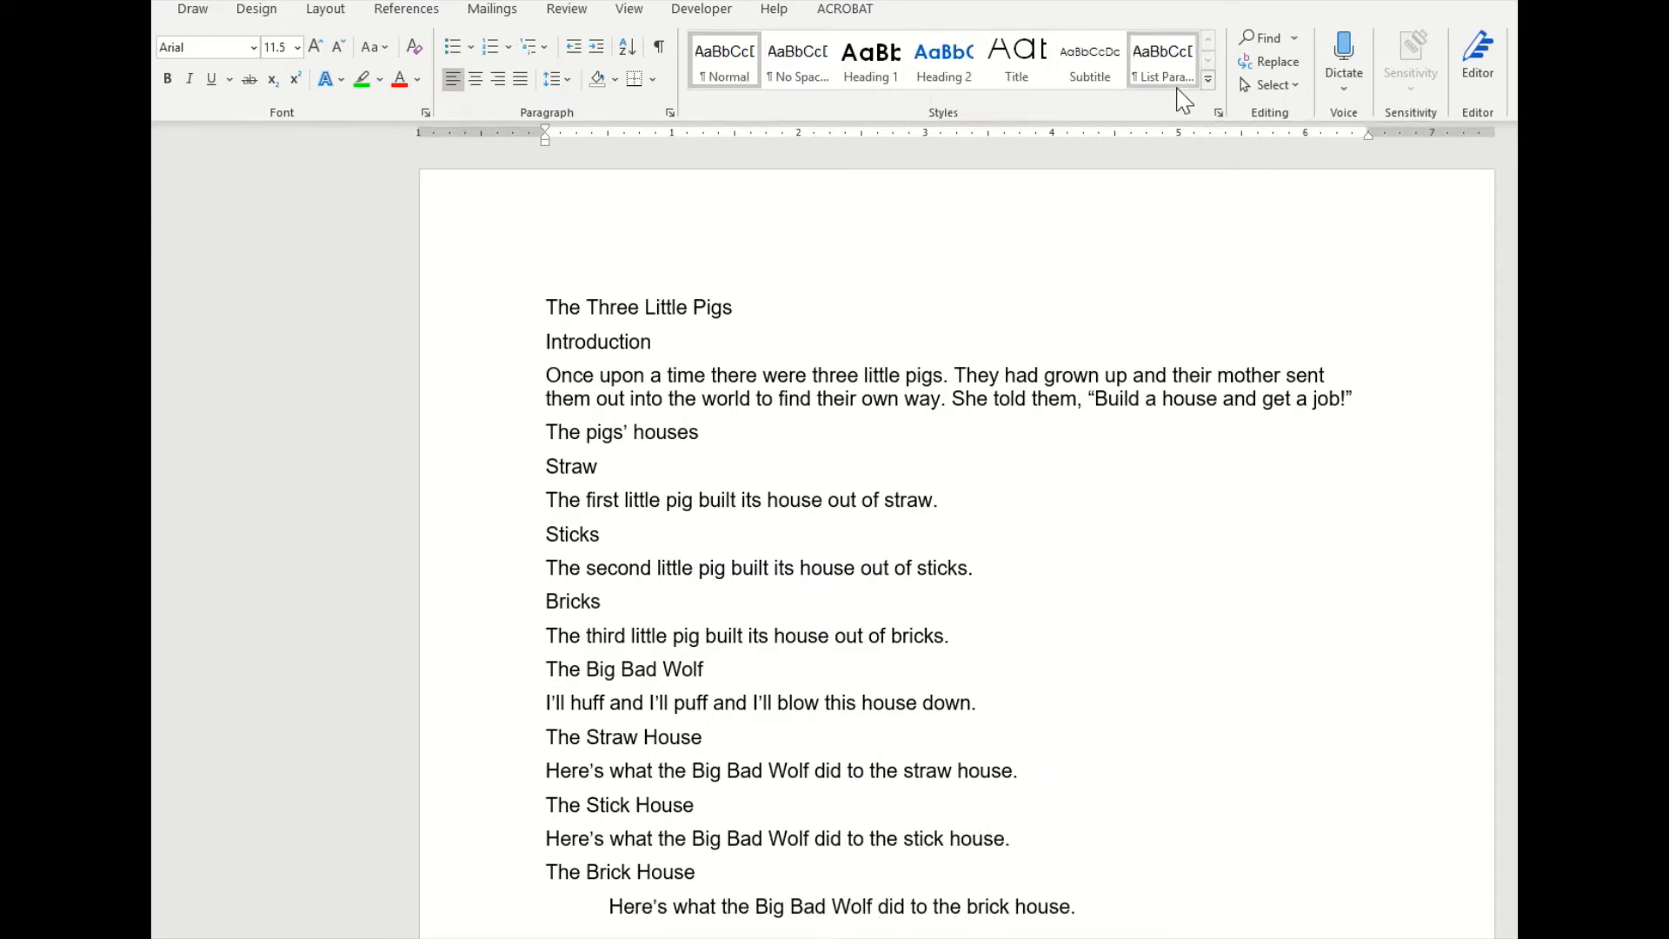
key("ctrl+z")
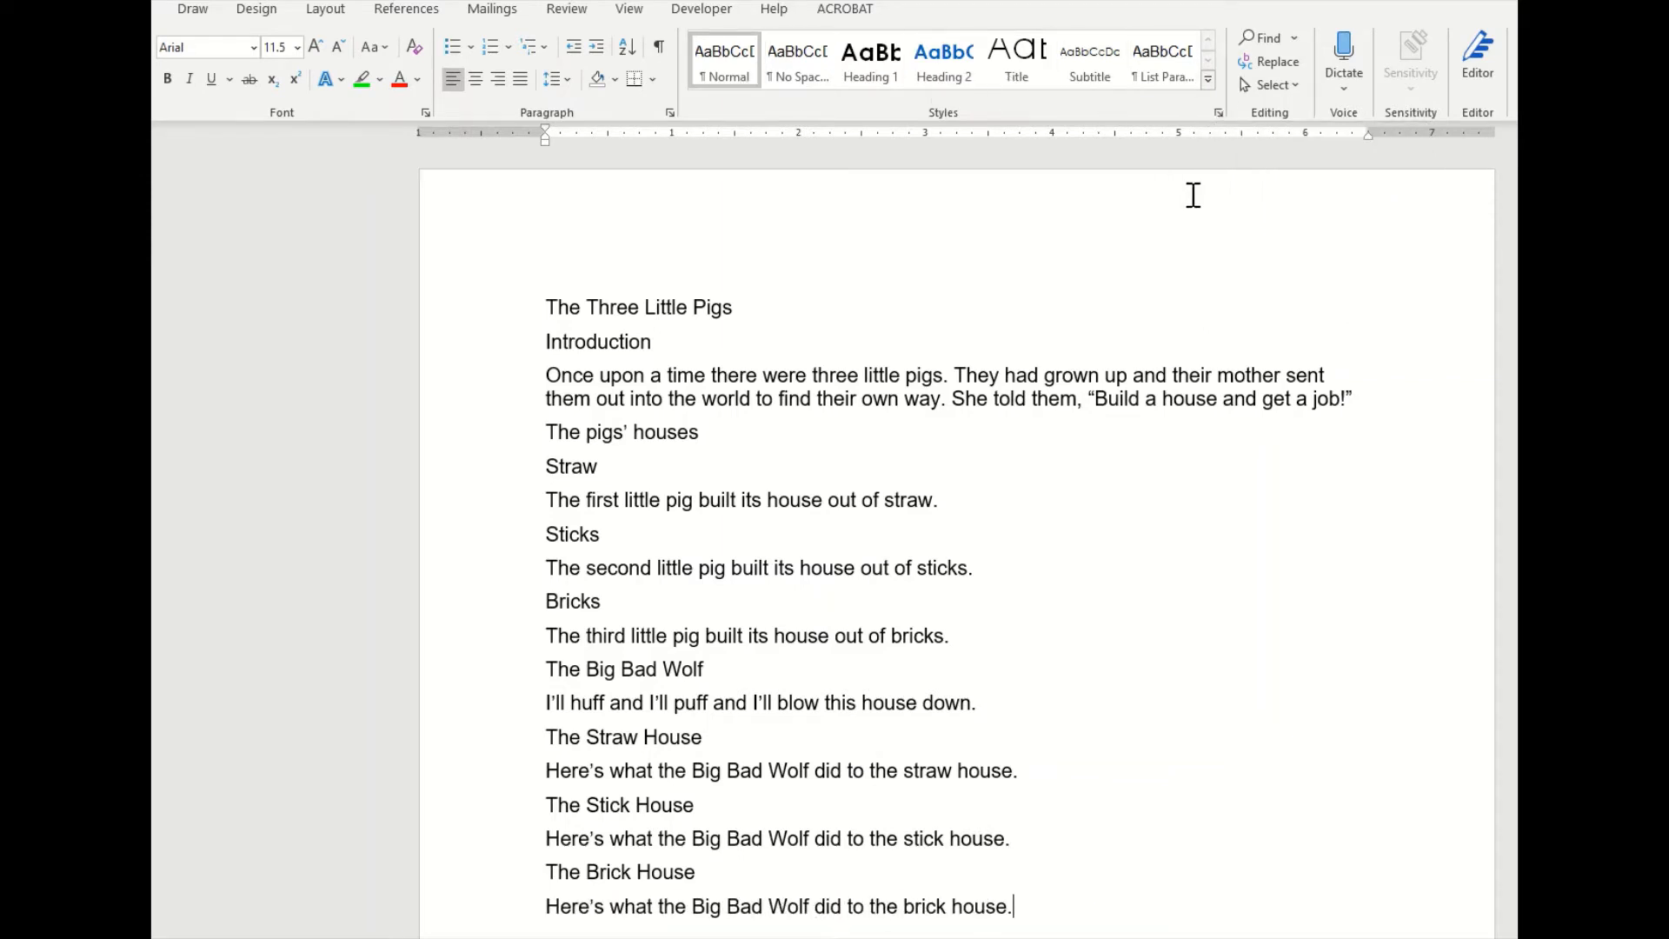
Apply the document style set whose preview shows a blue title and a solid blue Heading 1 banner.
left_click(262, 13)
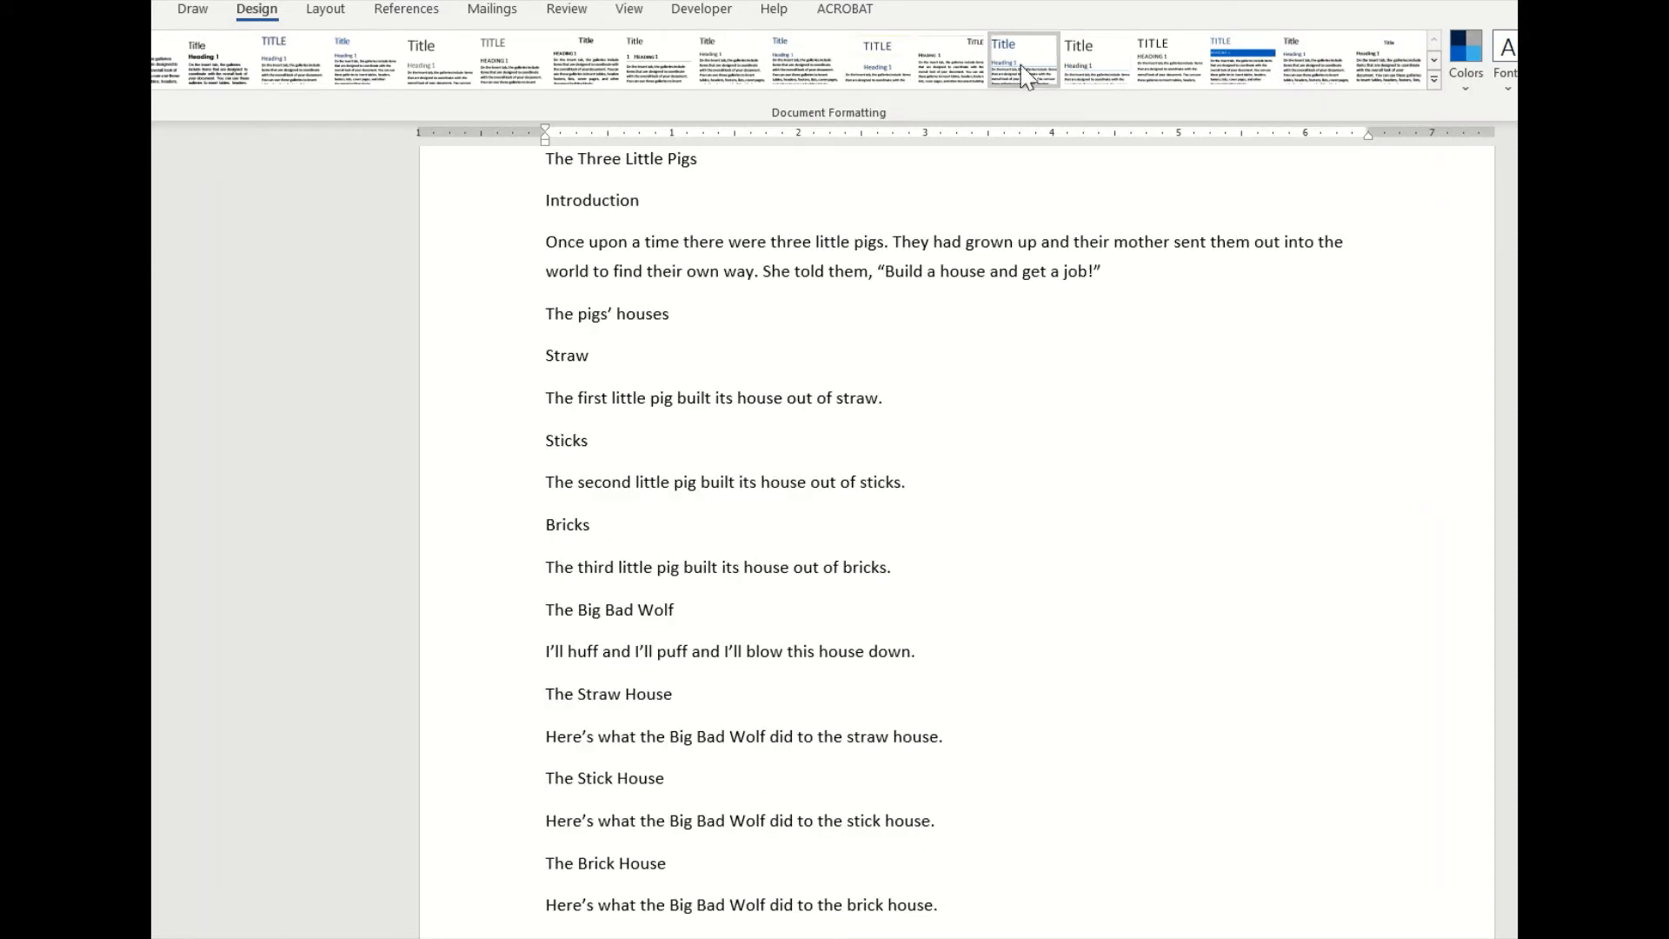
left_click(1254, 70)
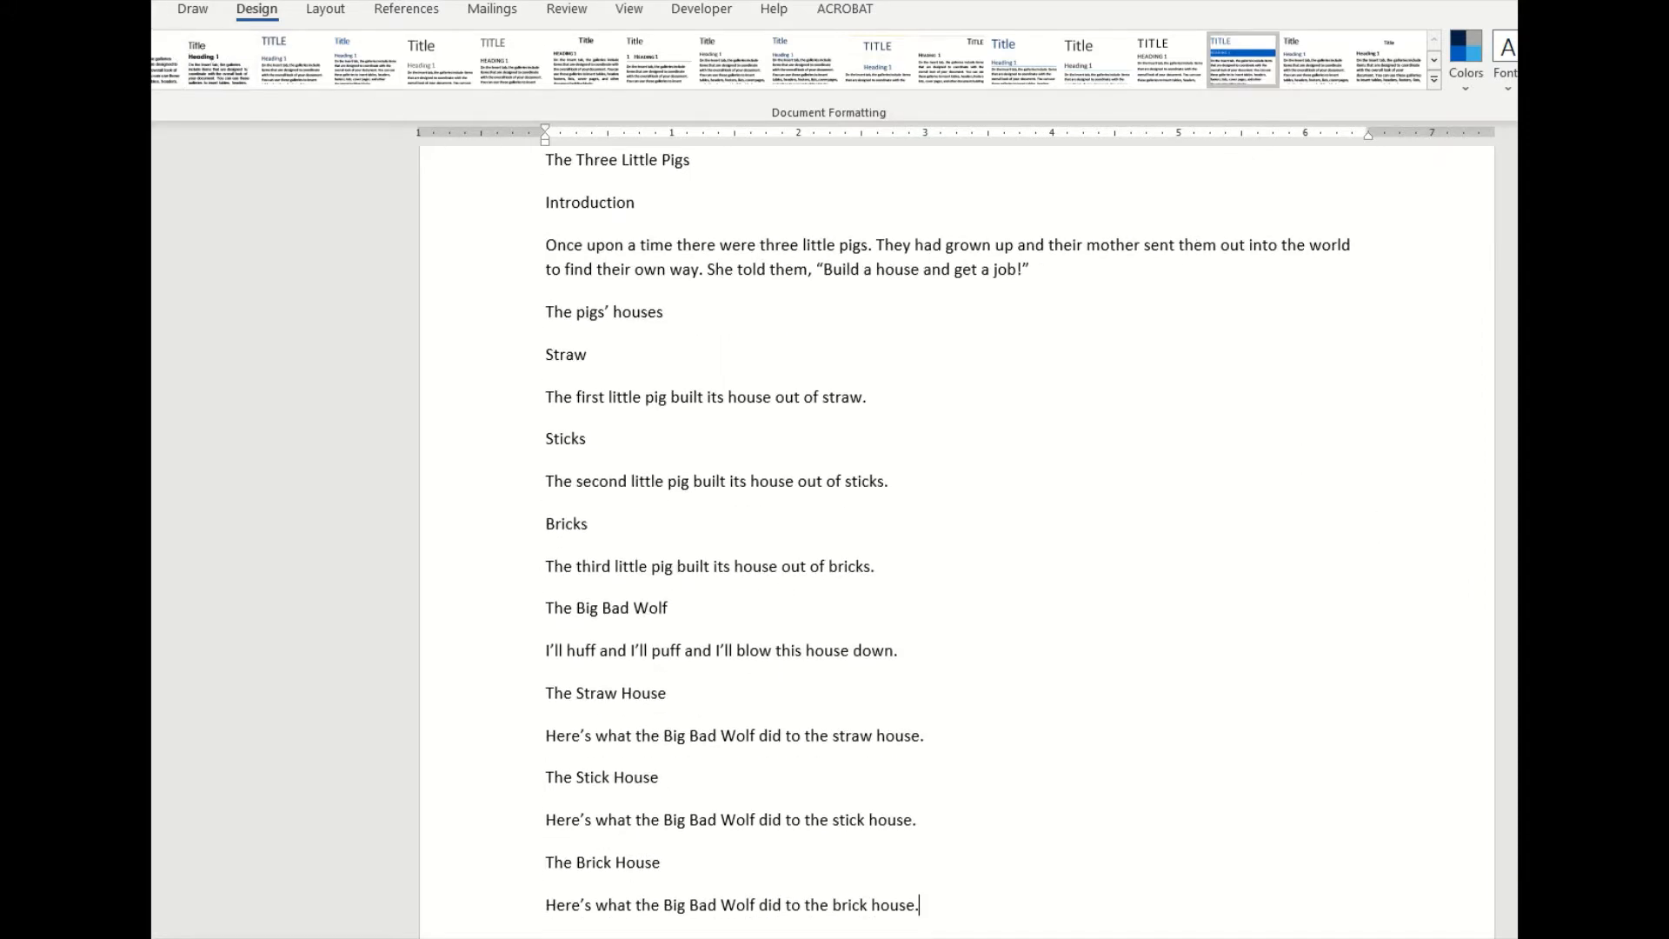
left_click(62, 9)
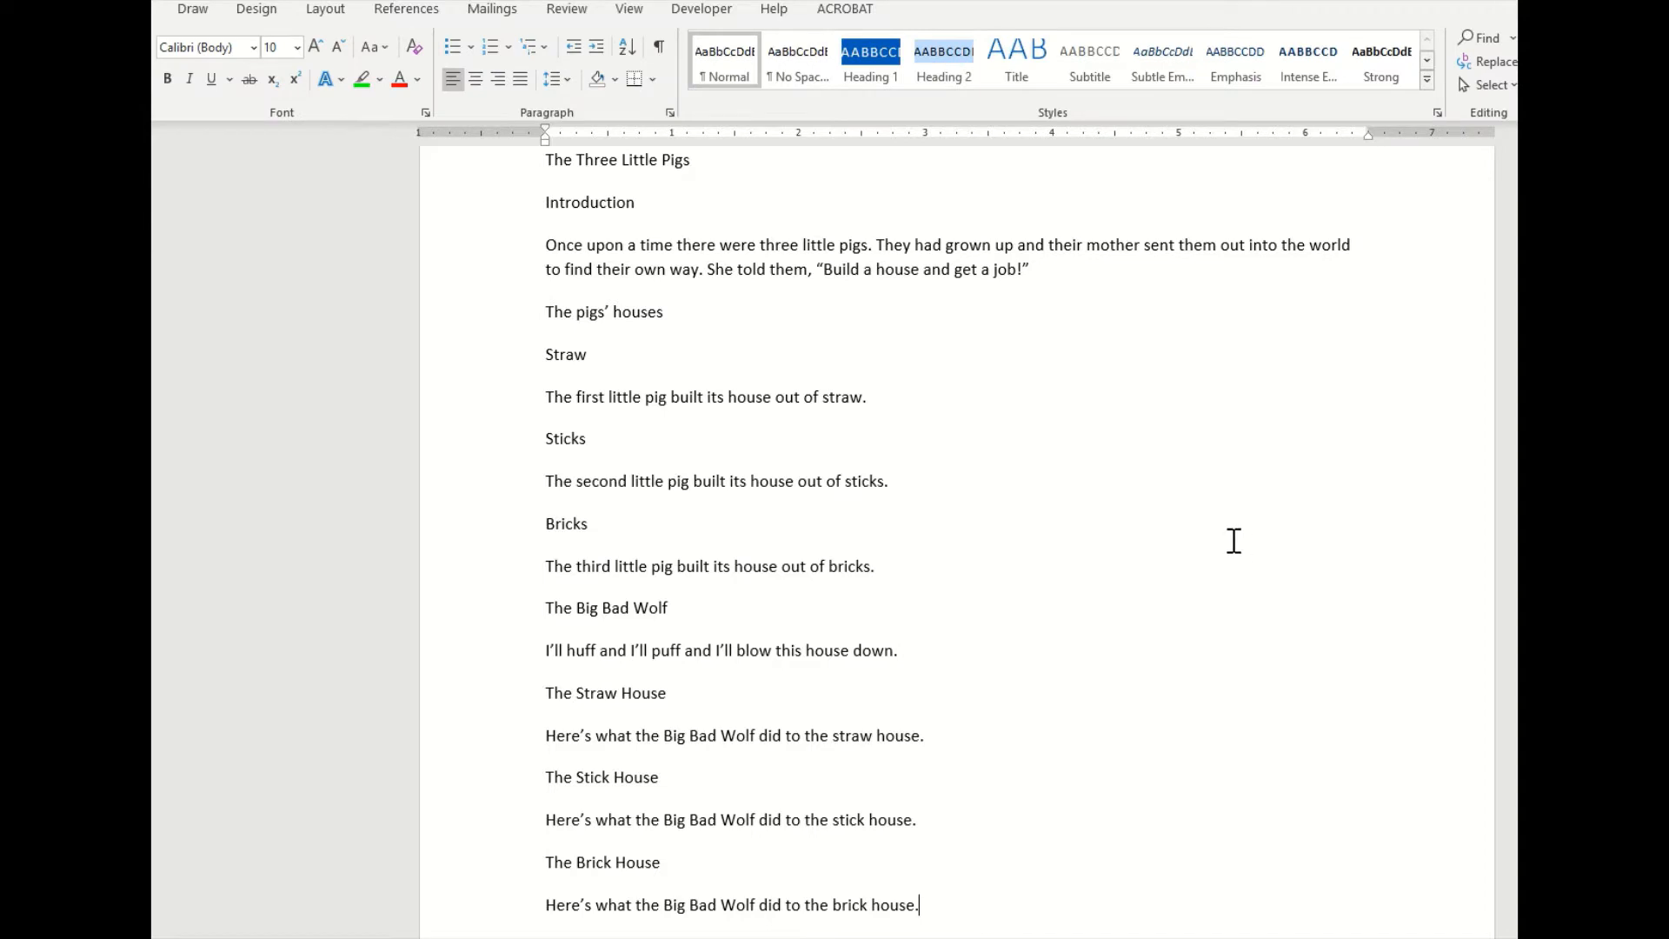
Apply the Title style to the opening line "The Three Little Pigs".
scroll(1258, 565, "up", 1)
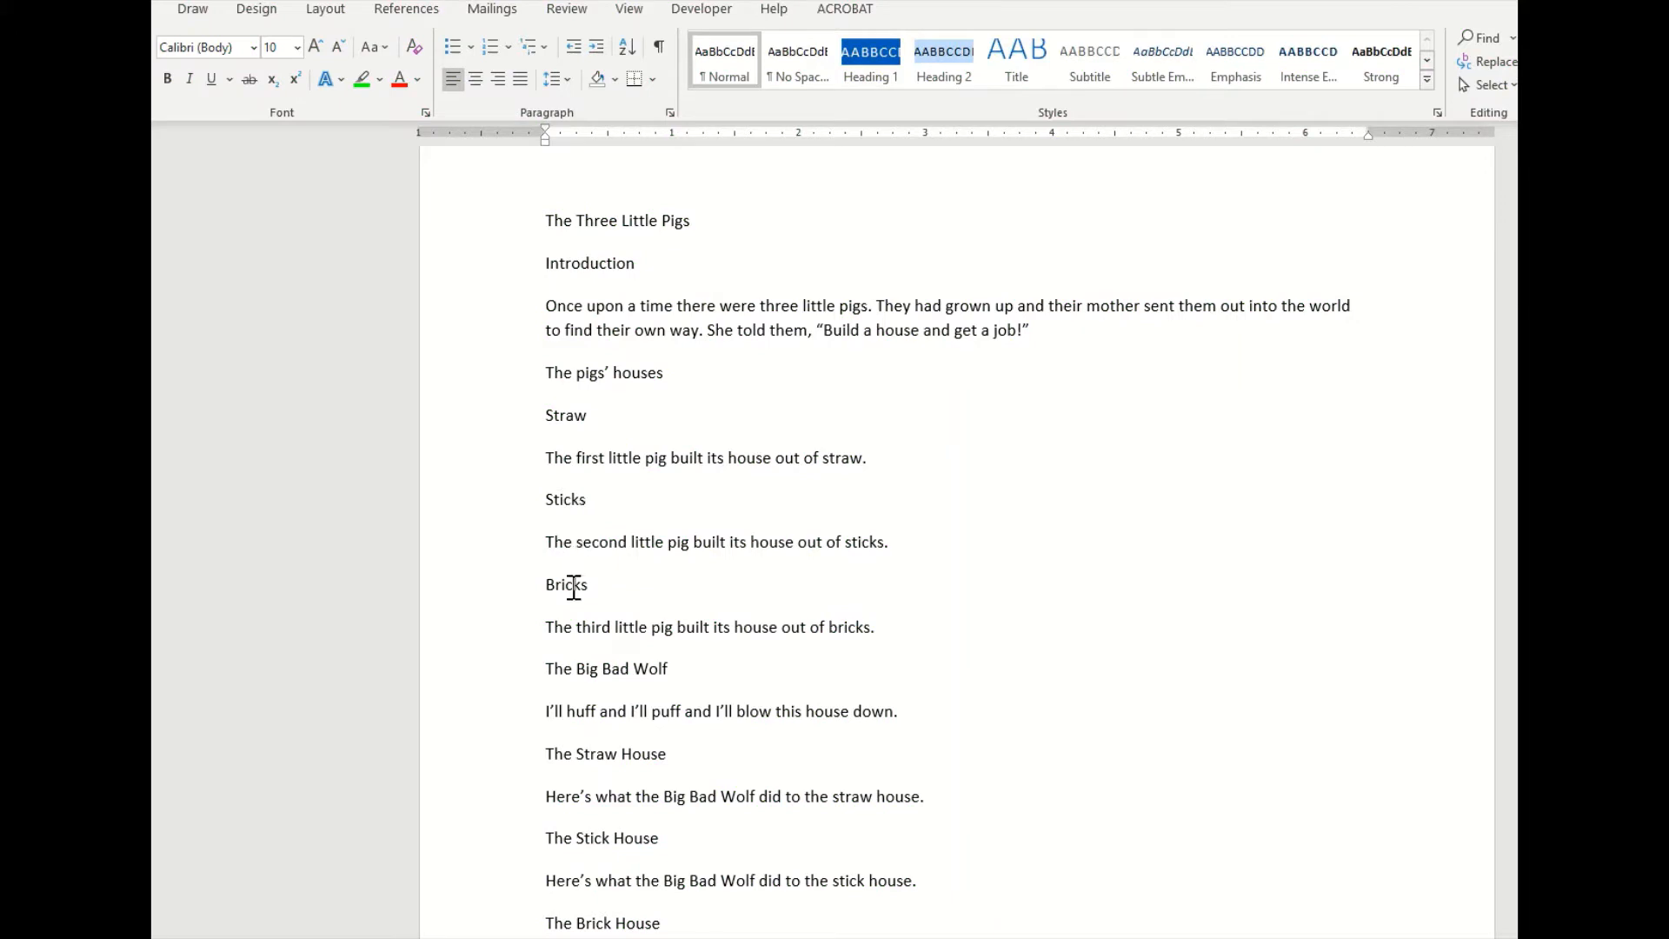
scroll(987, 597, "down", 3)
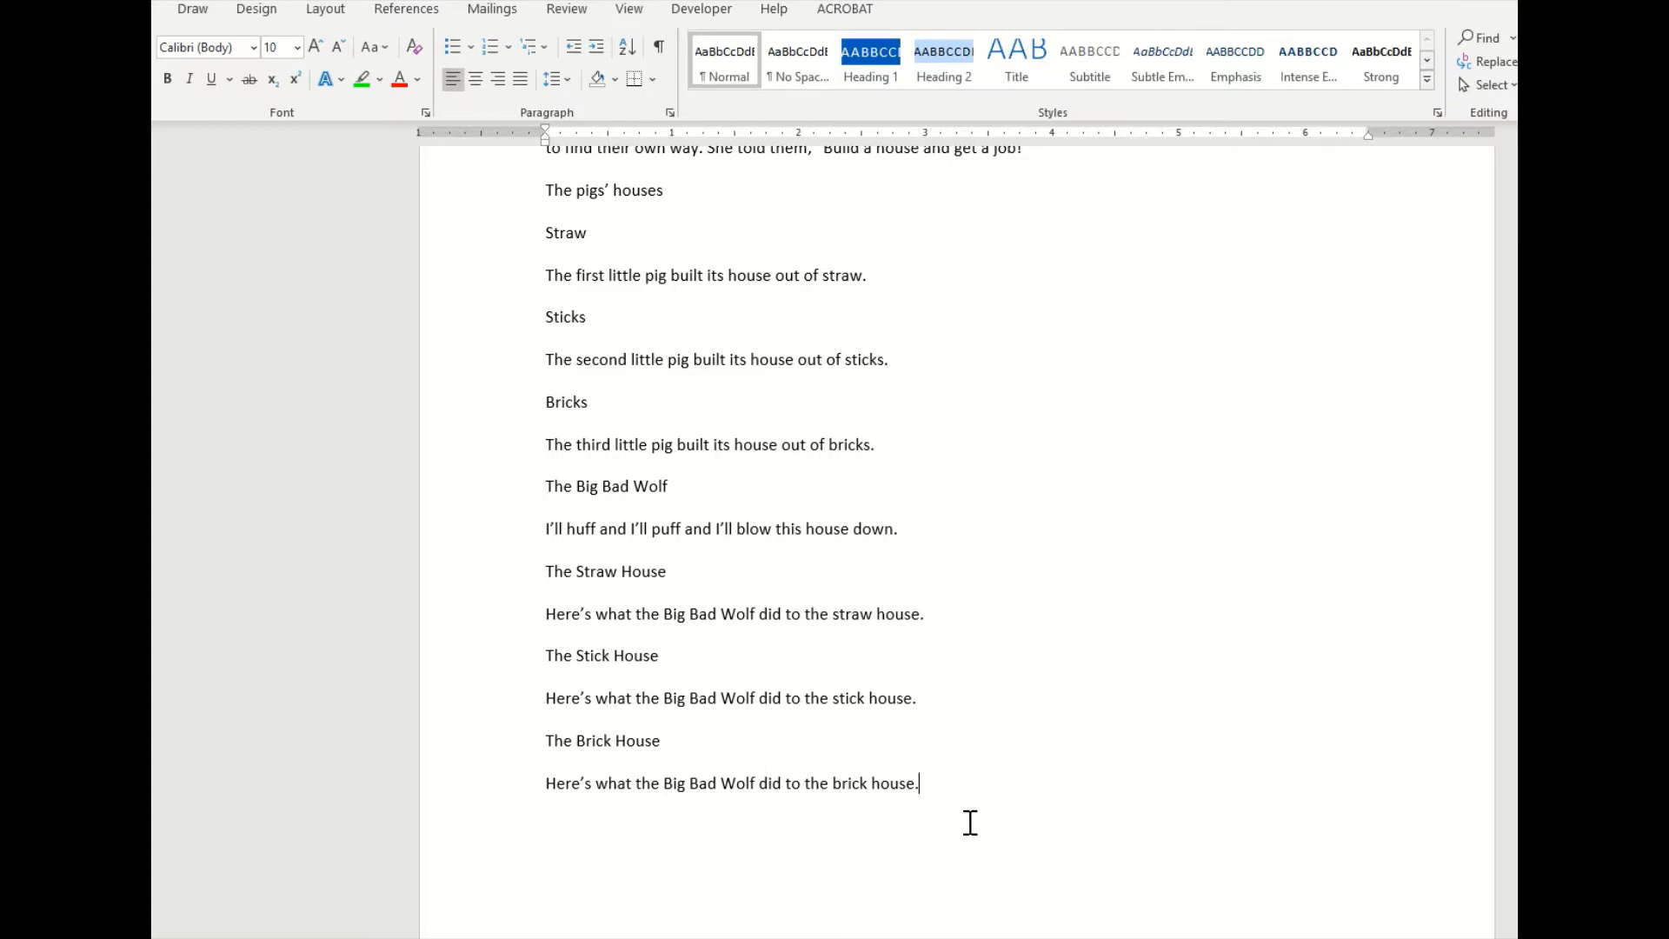
scroll(996, 723, "up", 3)
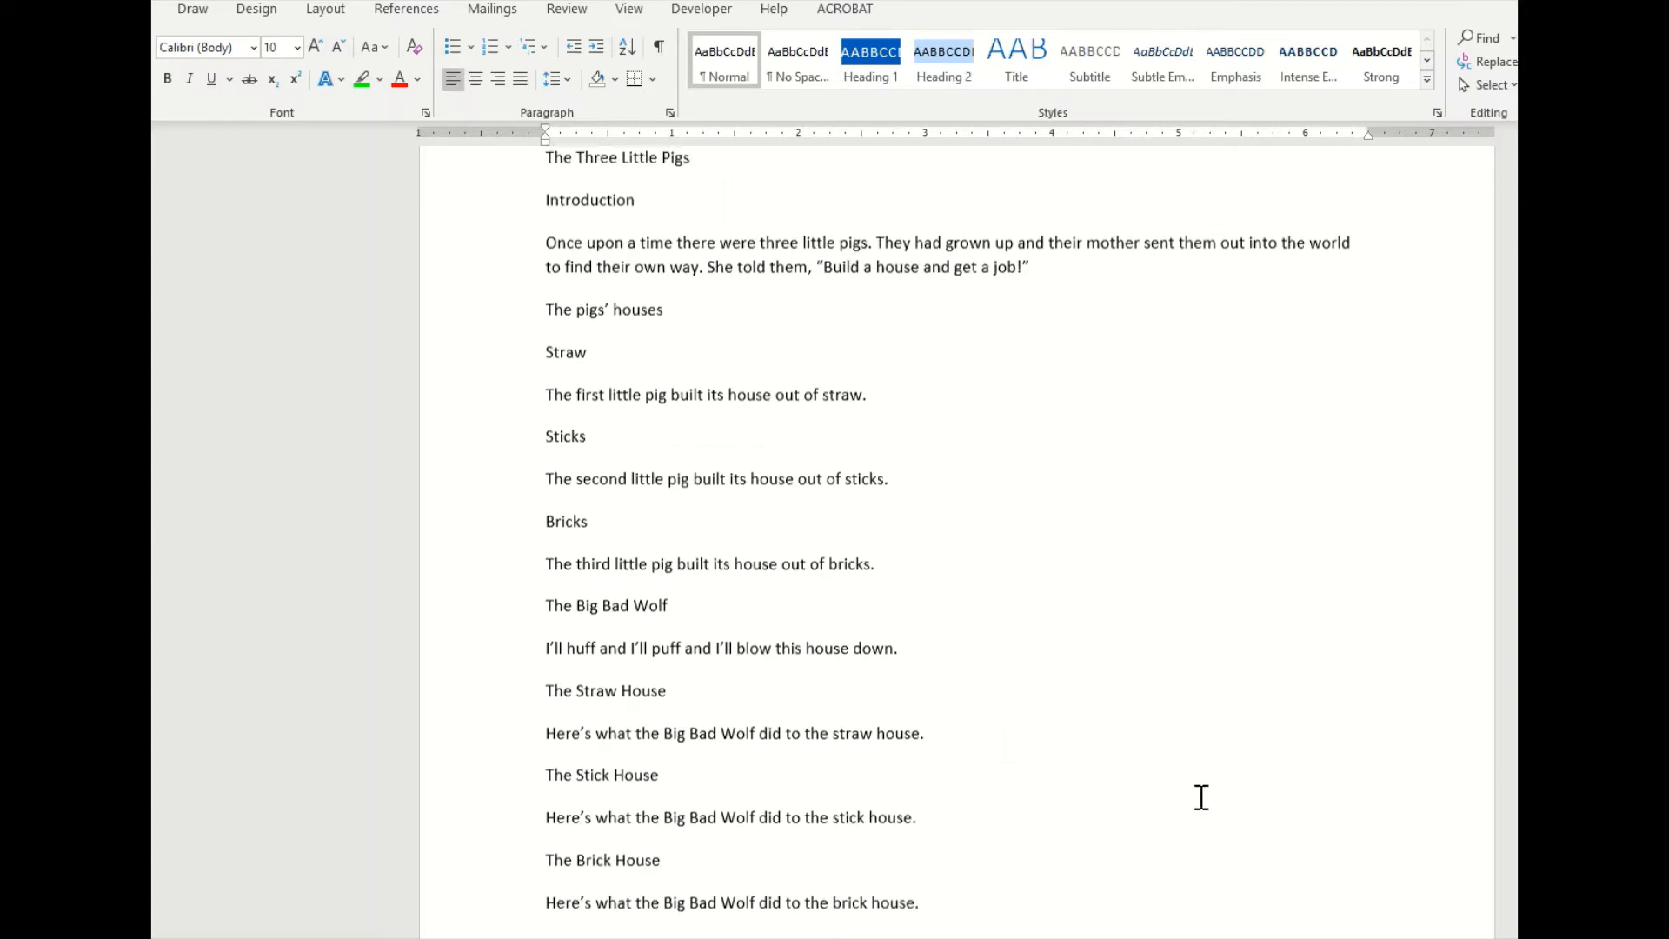
scroll(1200, 799, "up", 1)
scroll(1198, 801, "down", 1)
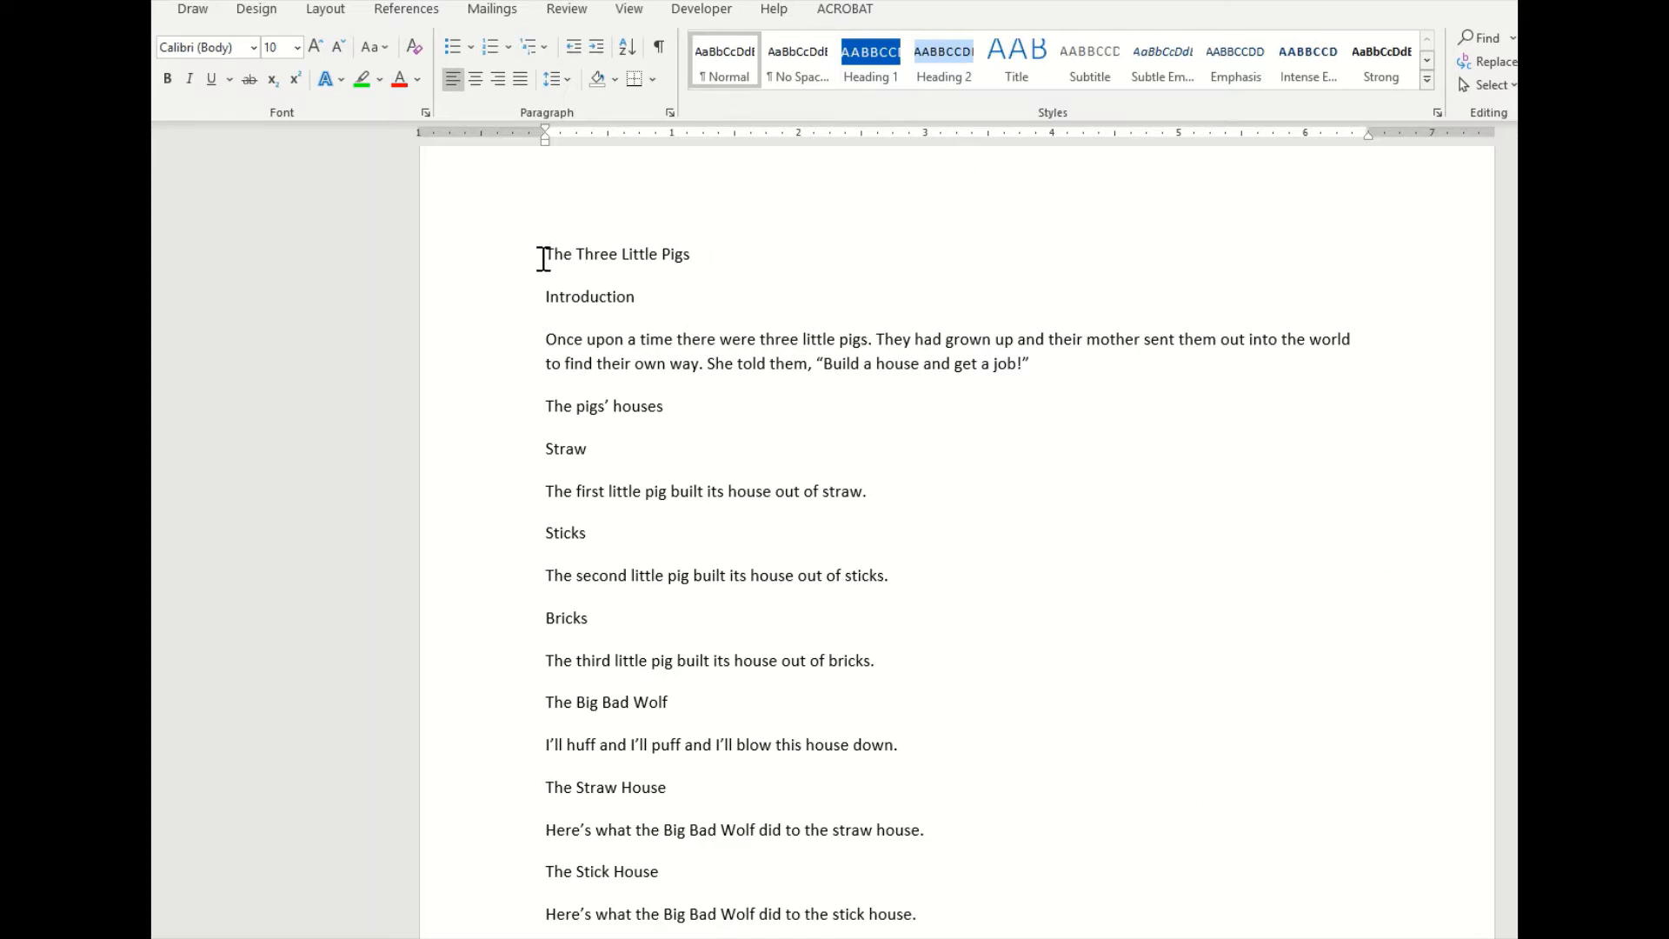
left_click_drag(548, 257, 686, 275)
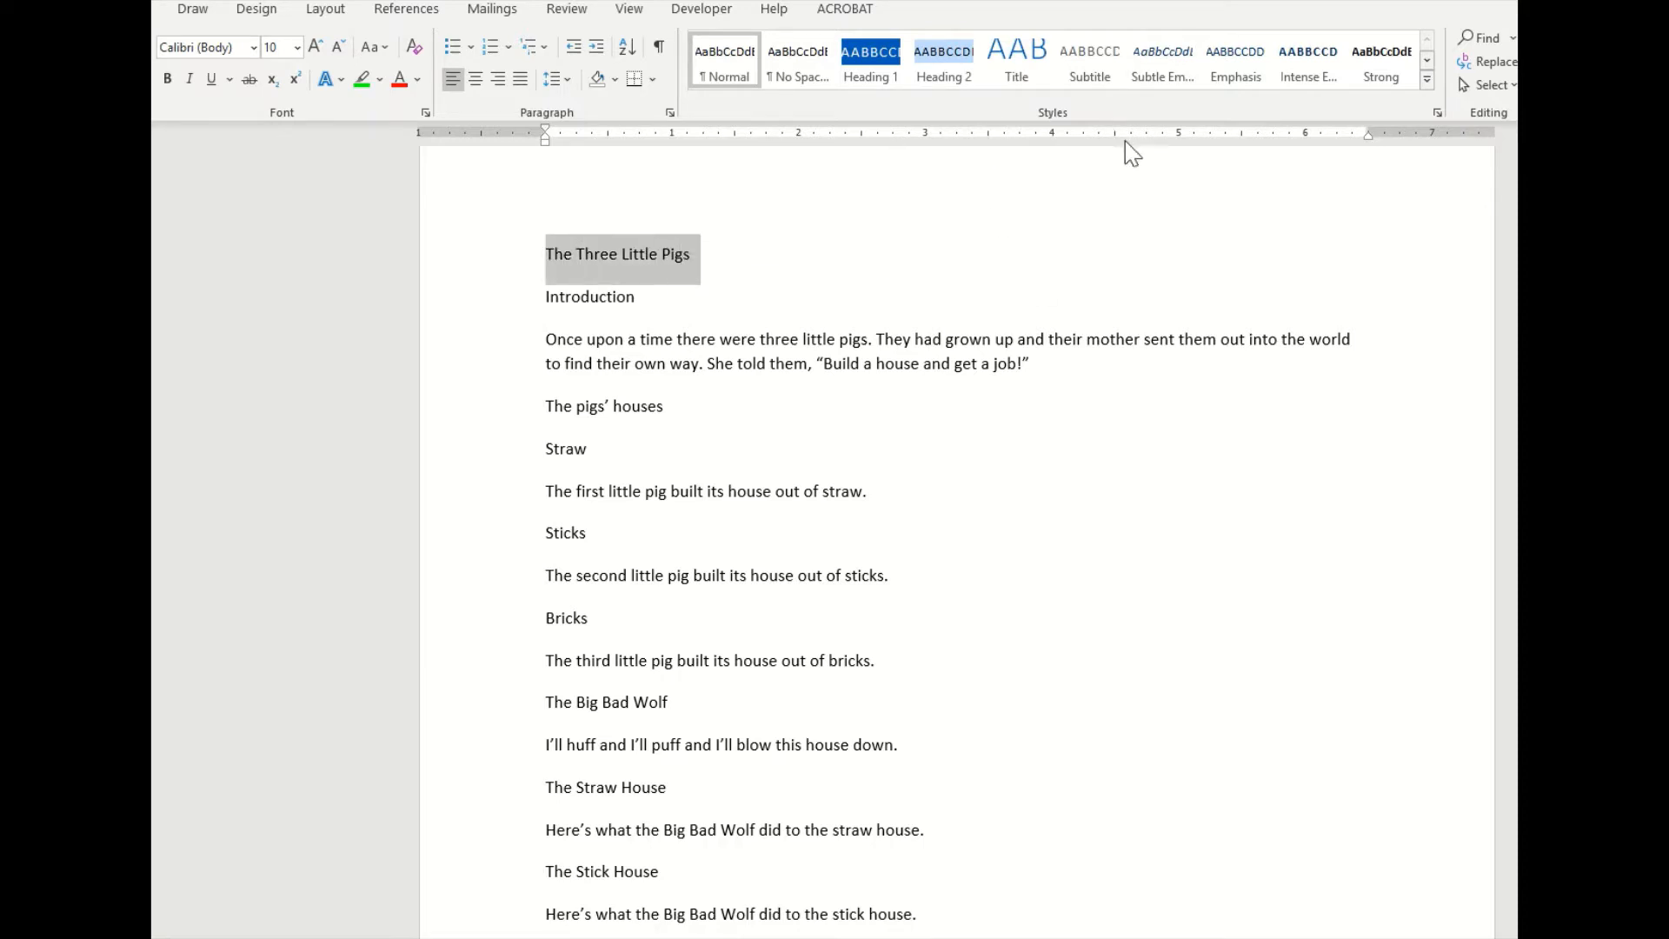
left_click(1430, 84)
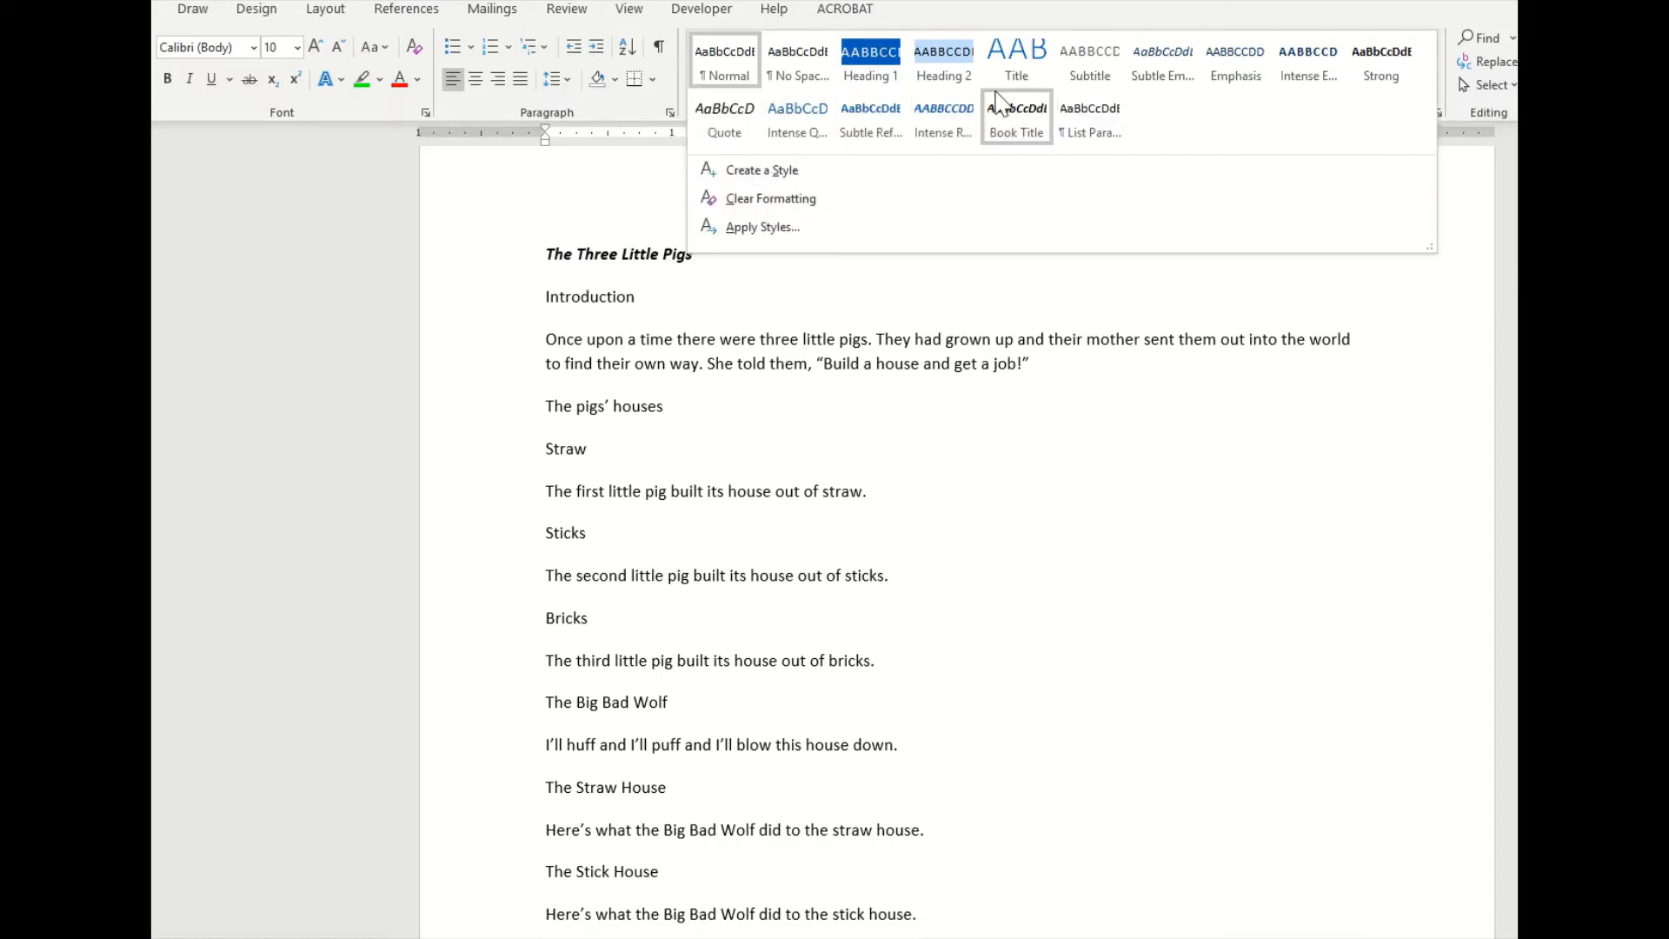
left_click(1032, 62)
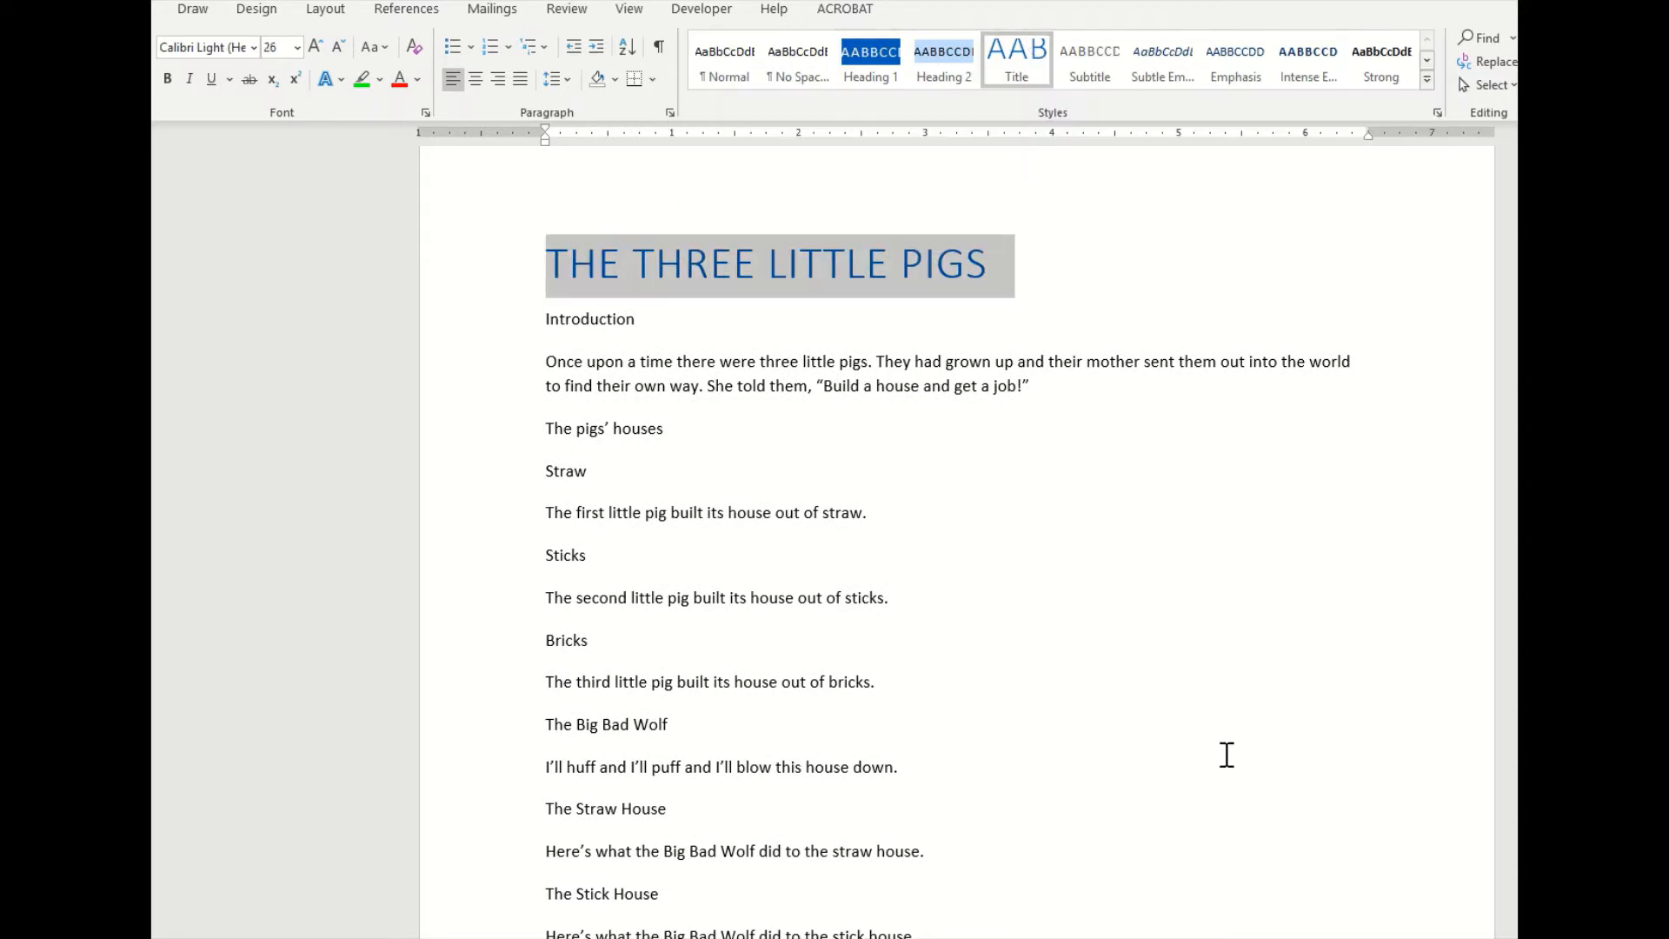
left_click(1259, 682)
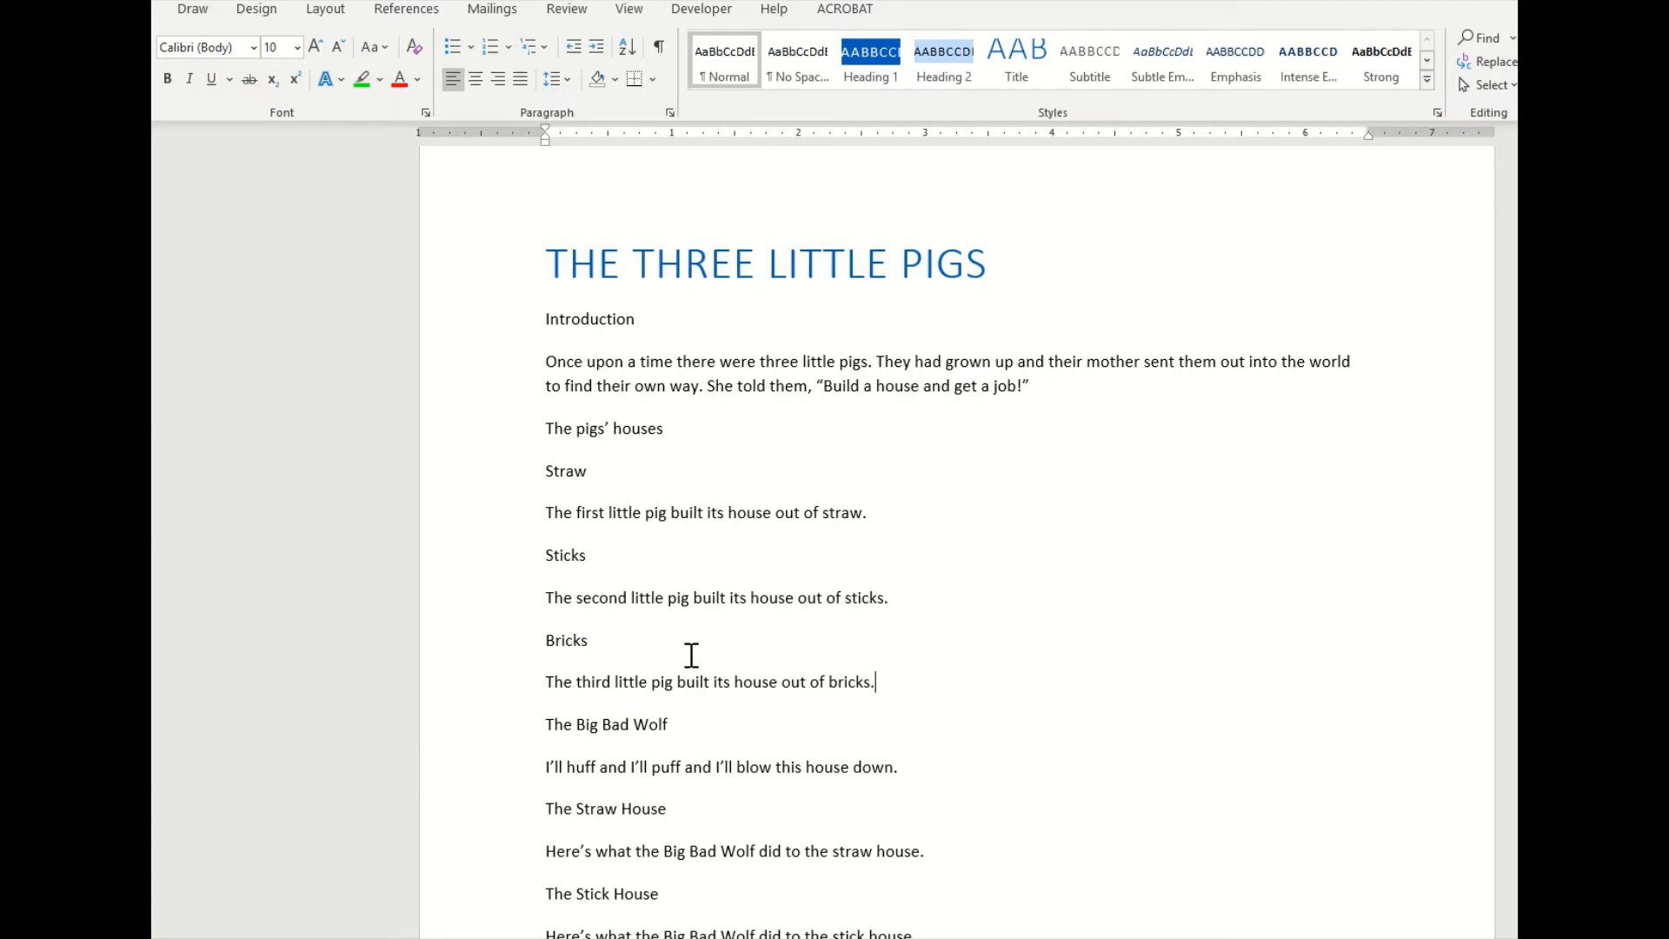
Apply the Heading 1 style to the "Introduction" and "The pigs' houses" lines.
scroll(547, 258, "down", 1)
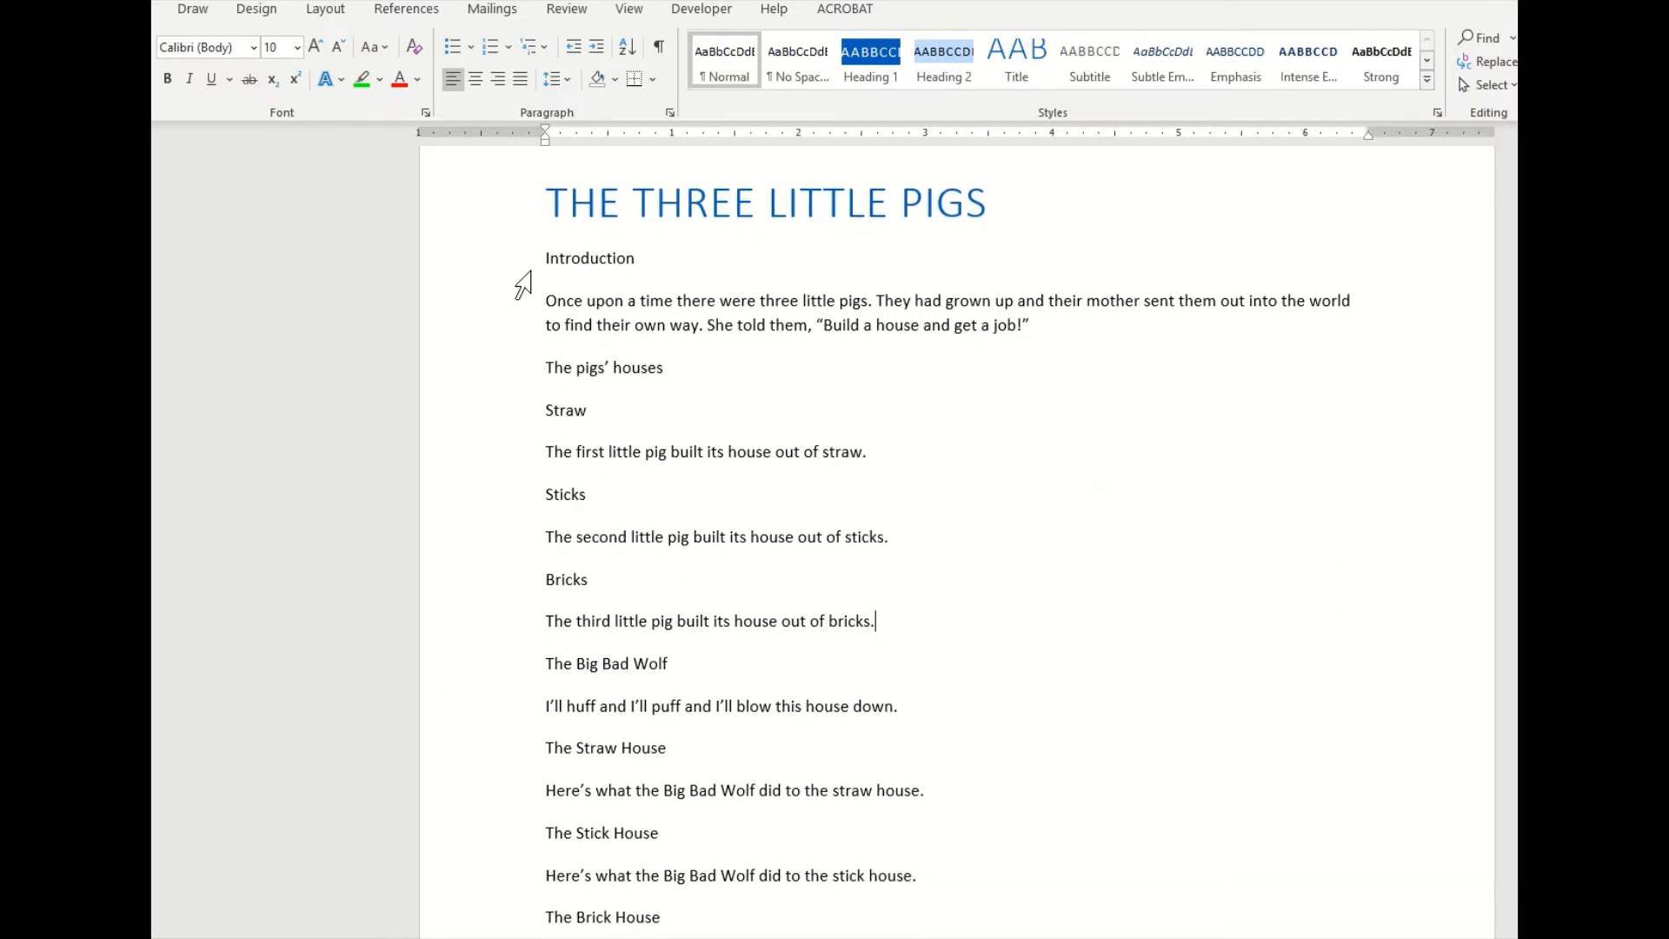
left_click_drag(543, 257, 639, 254)
left_click(869, 62)
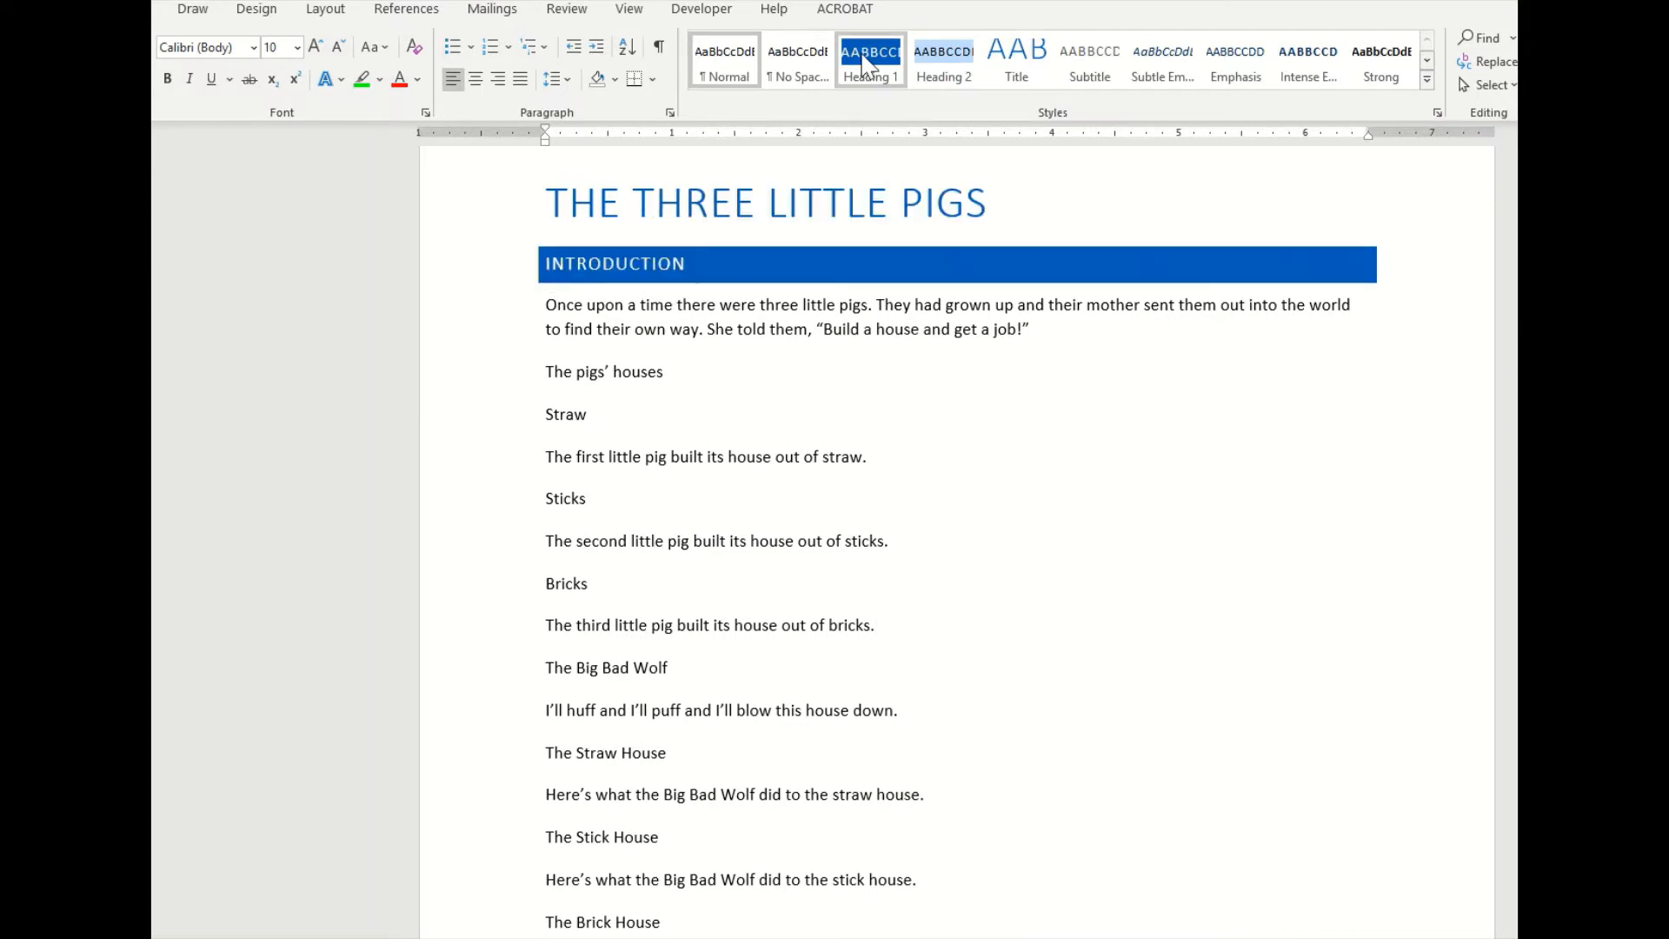
left_click(1242, 506)
scroll(728, 335, "down", 1)
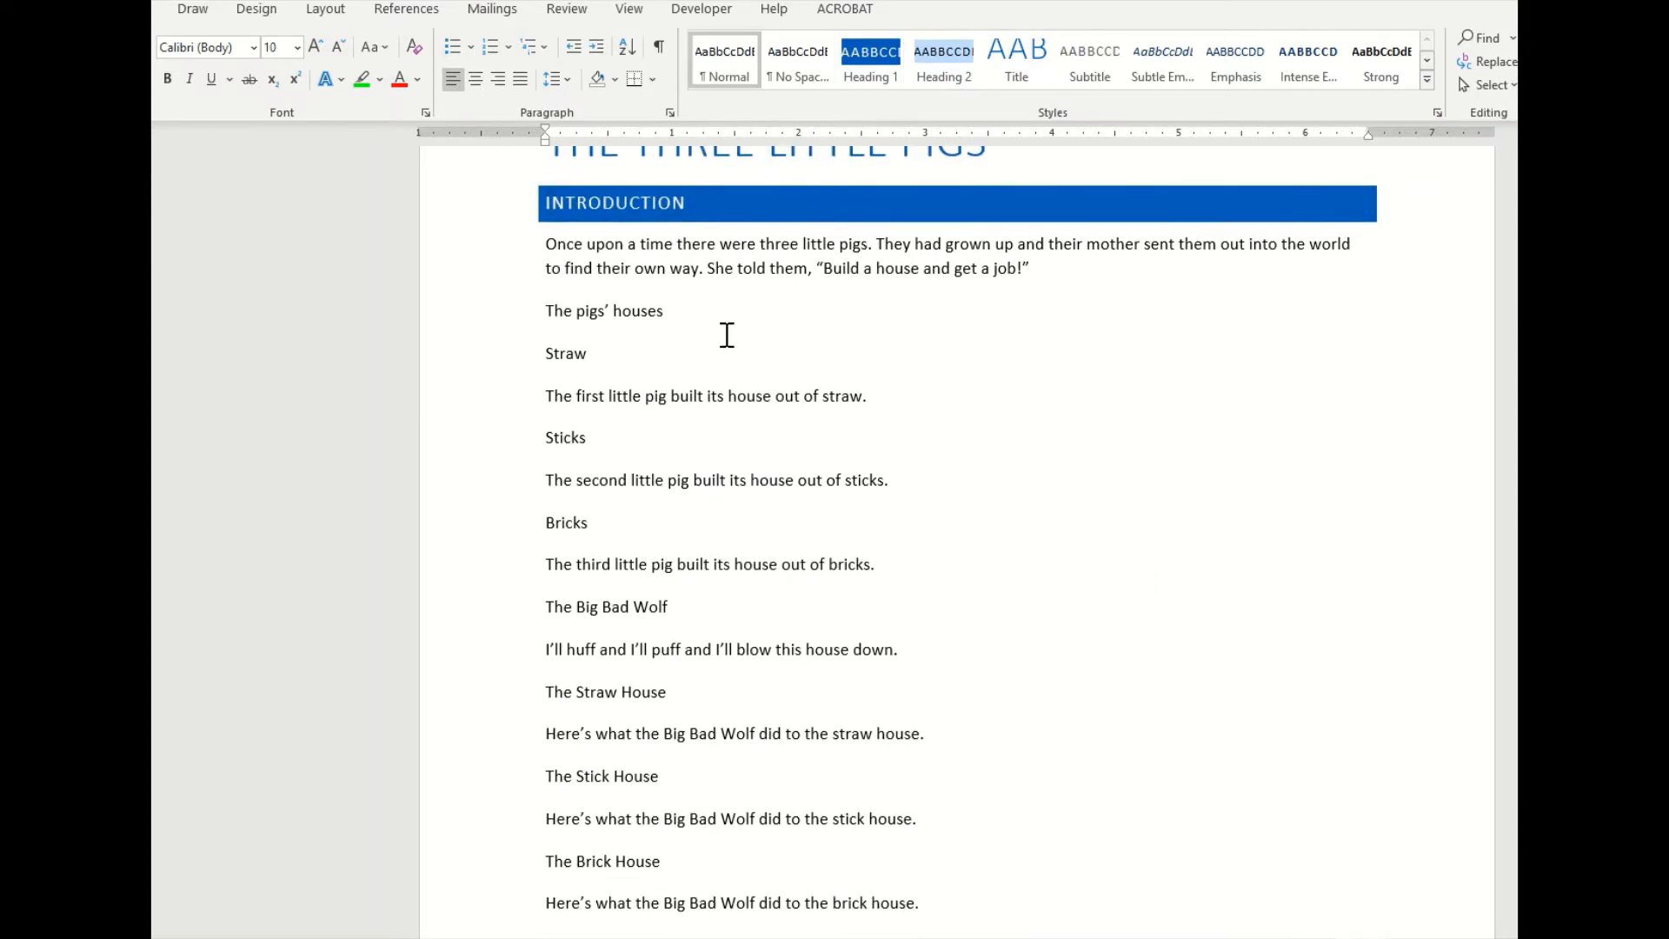
left_click_drag(553, 310, 670, 313)
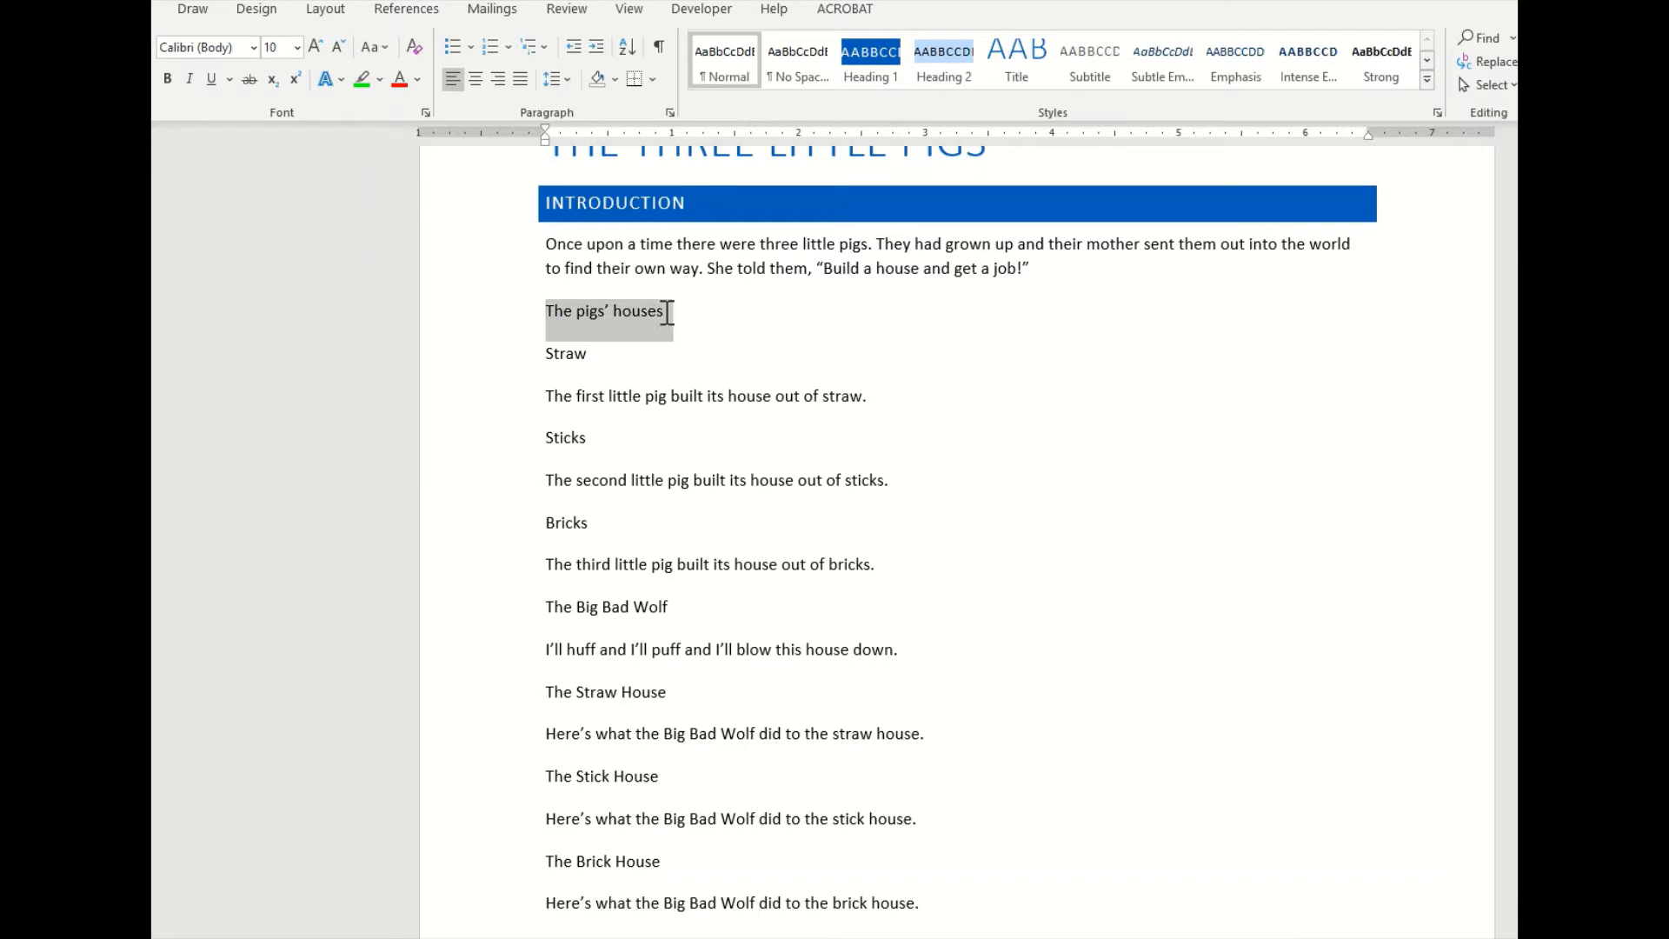
left_click(876, 60)
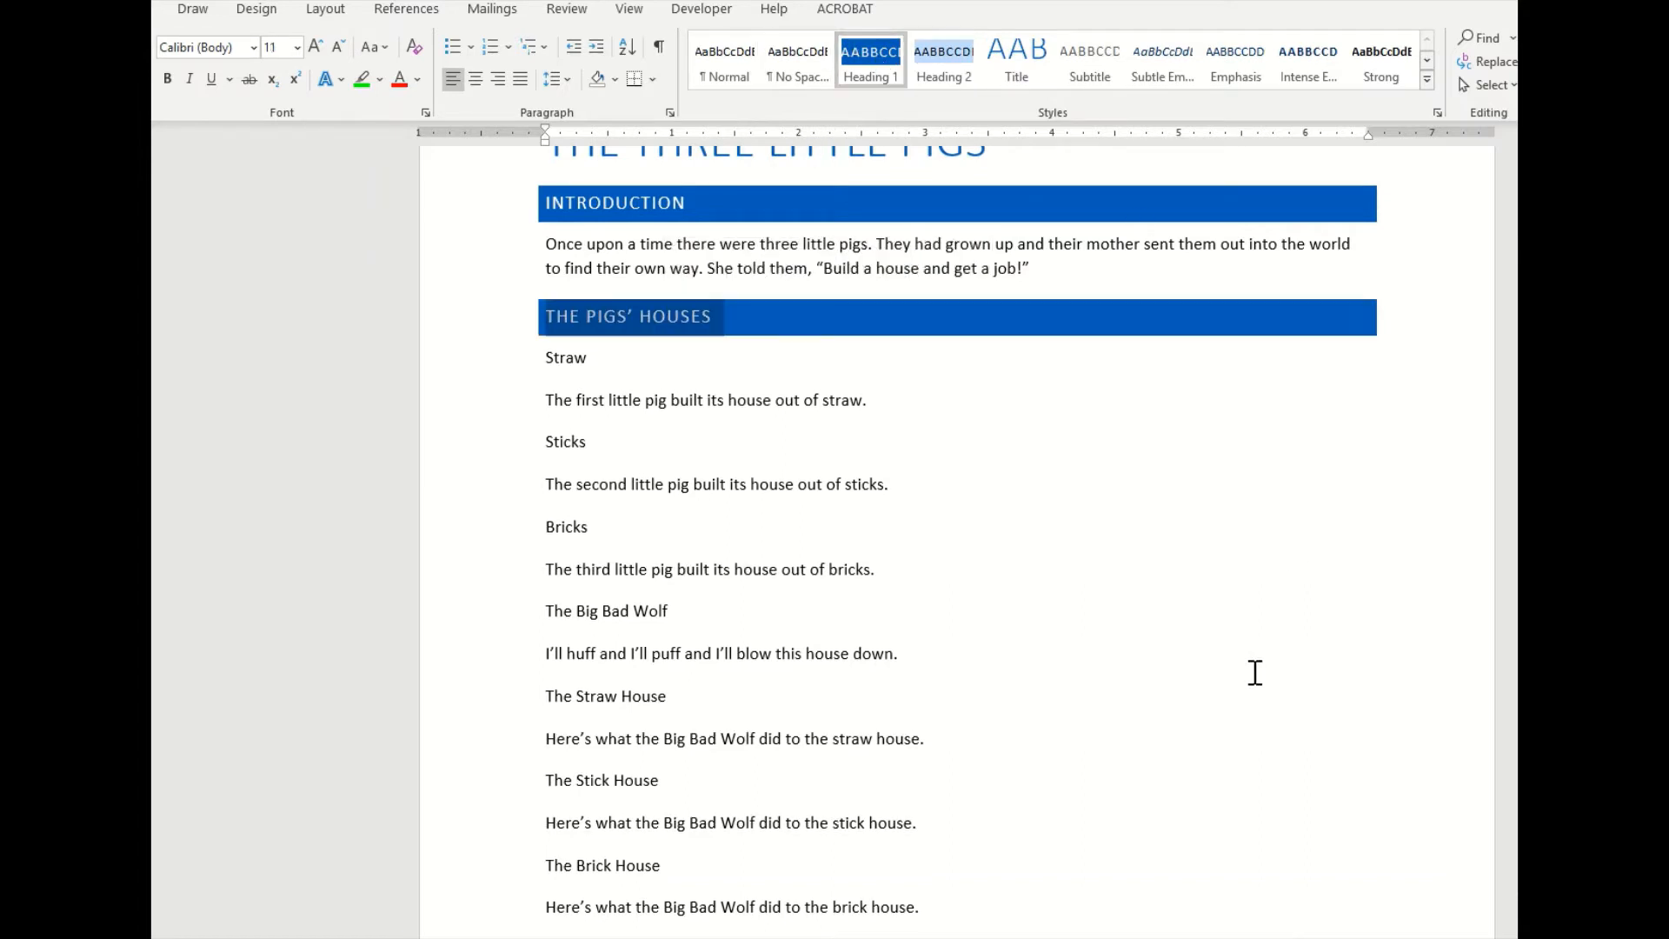
Apply the Heading 1 style to the "The Big Bad Wolf" line.
scroll(1255, 671, "down", 1)
left_click_drag(545, 551, 722, 578)
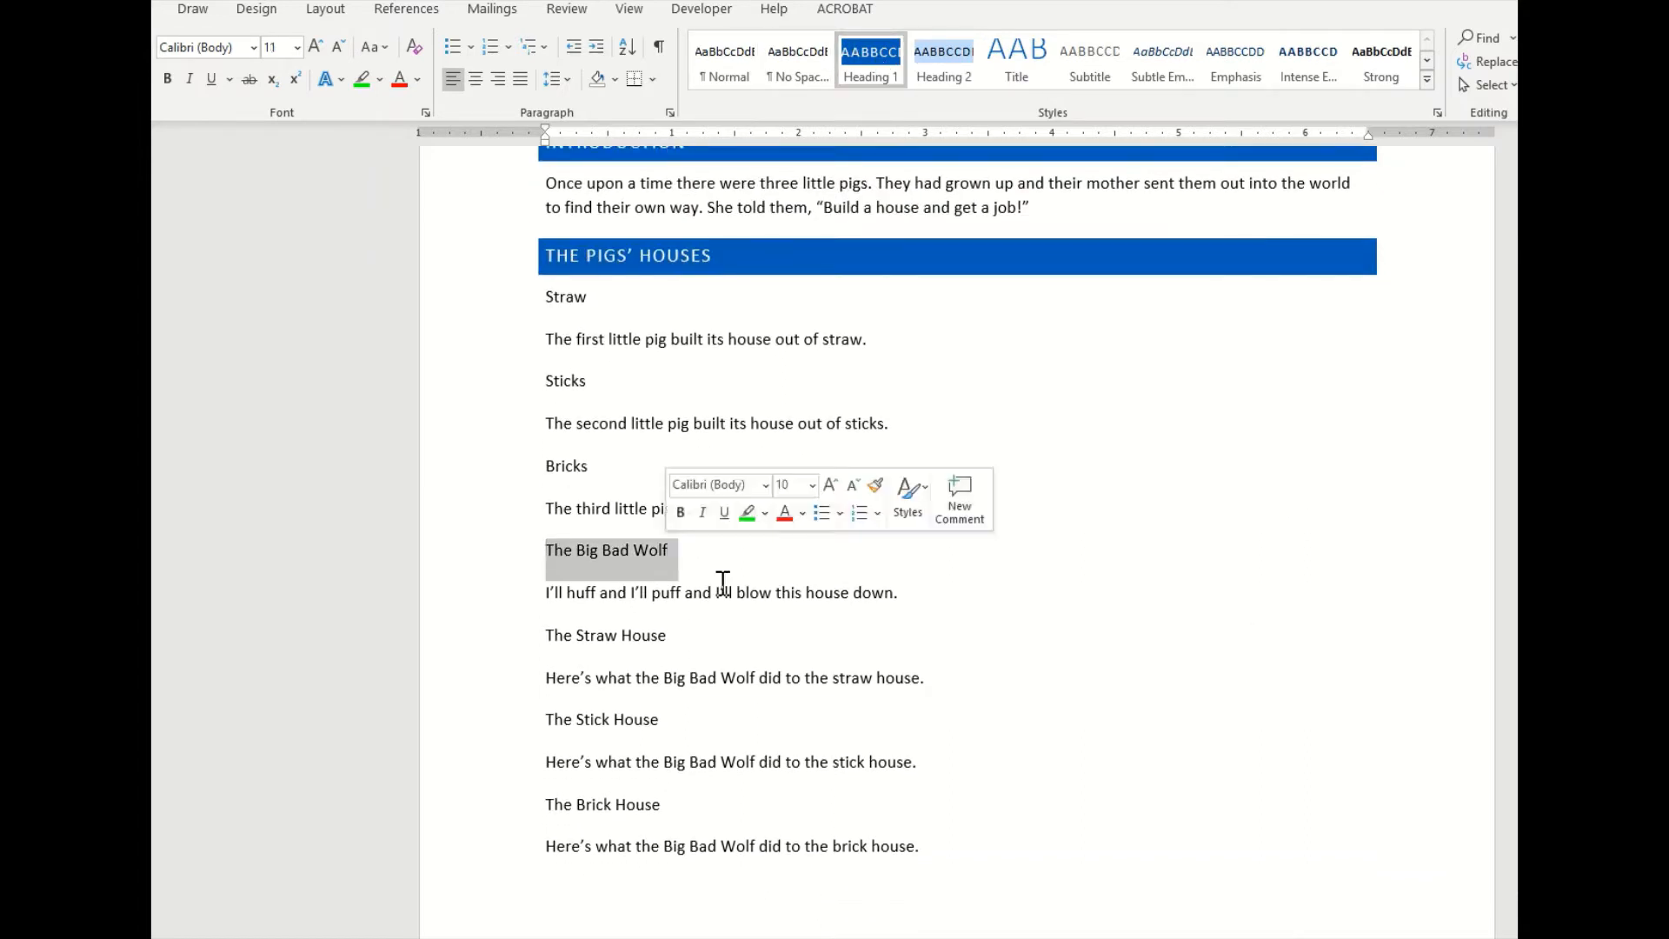
left_click(870, 64)
left_click(1288, 733)
scroll(1237, 767, "up", 2)
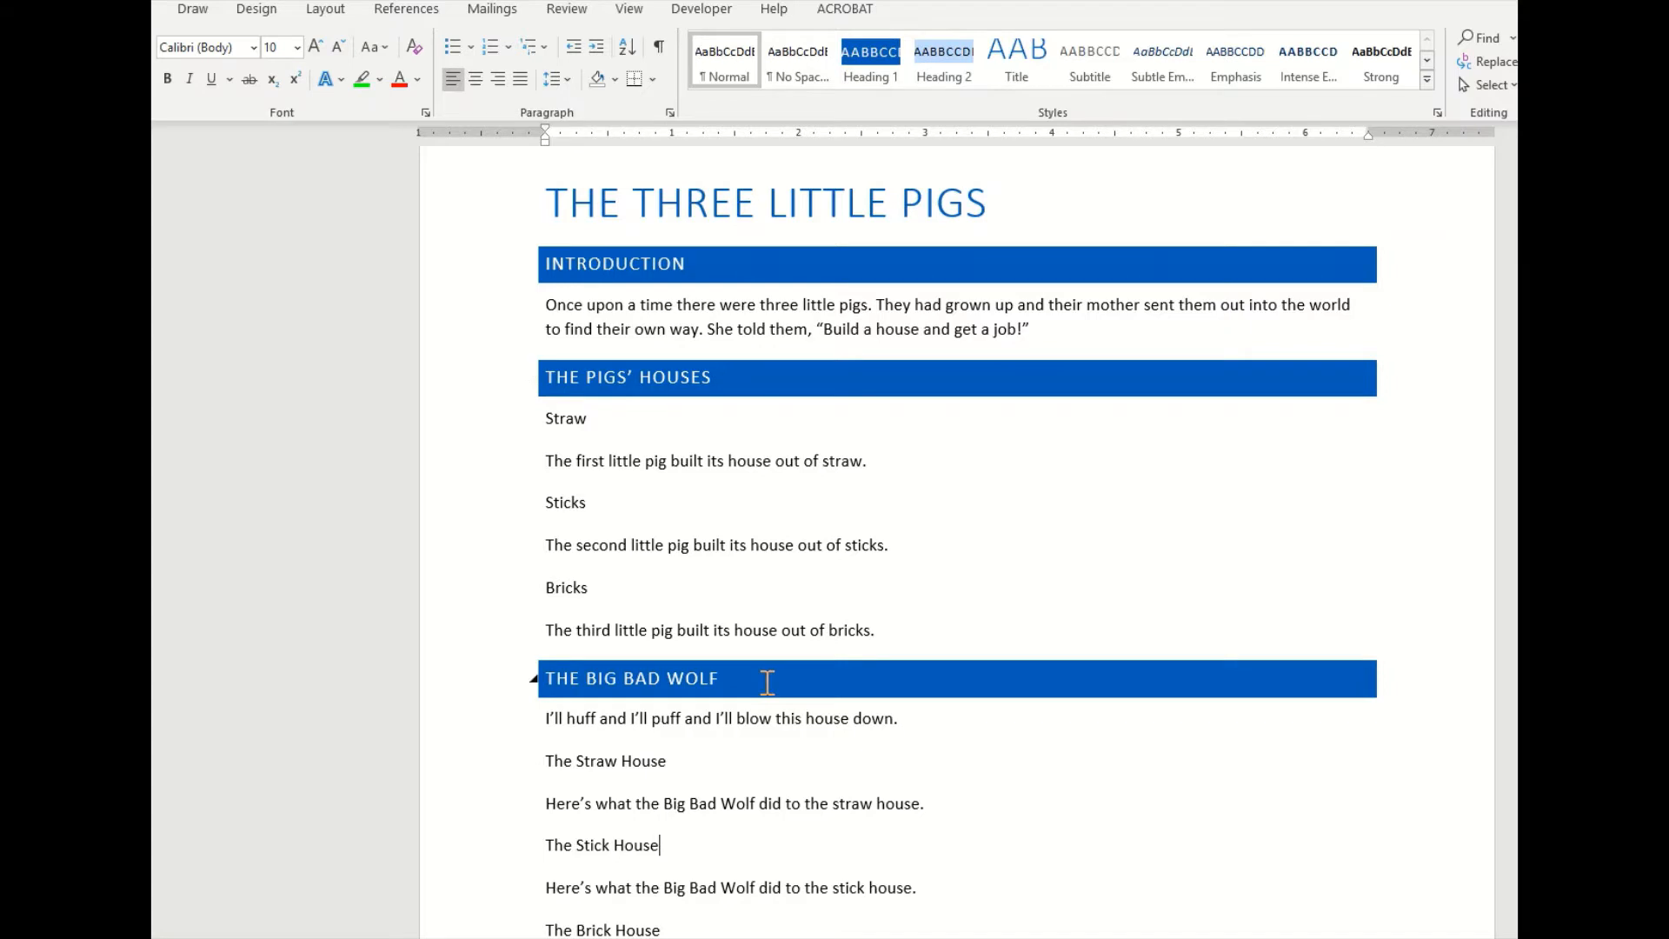
Try the Heading 2 style on the "The Stick House" line, and undo it.
left_click(944, 61)
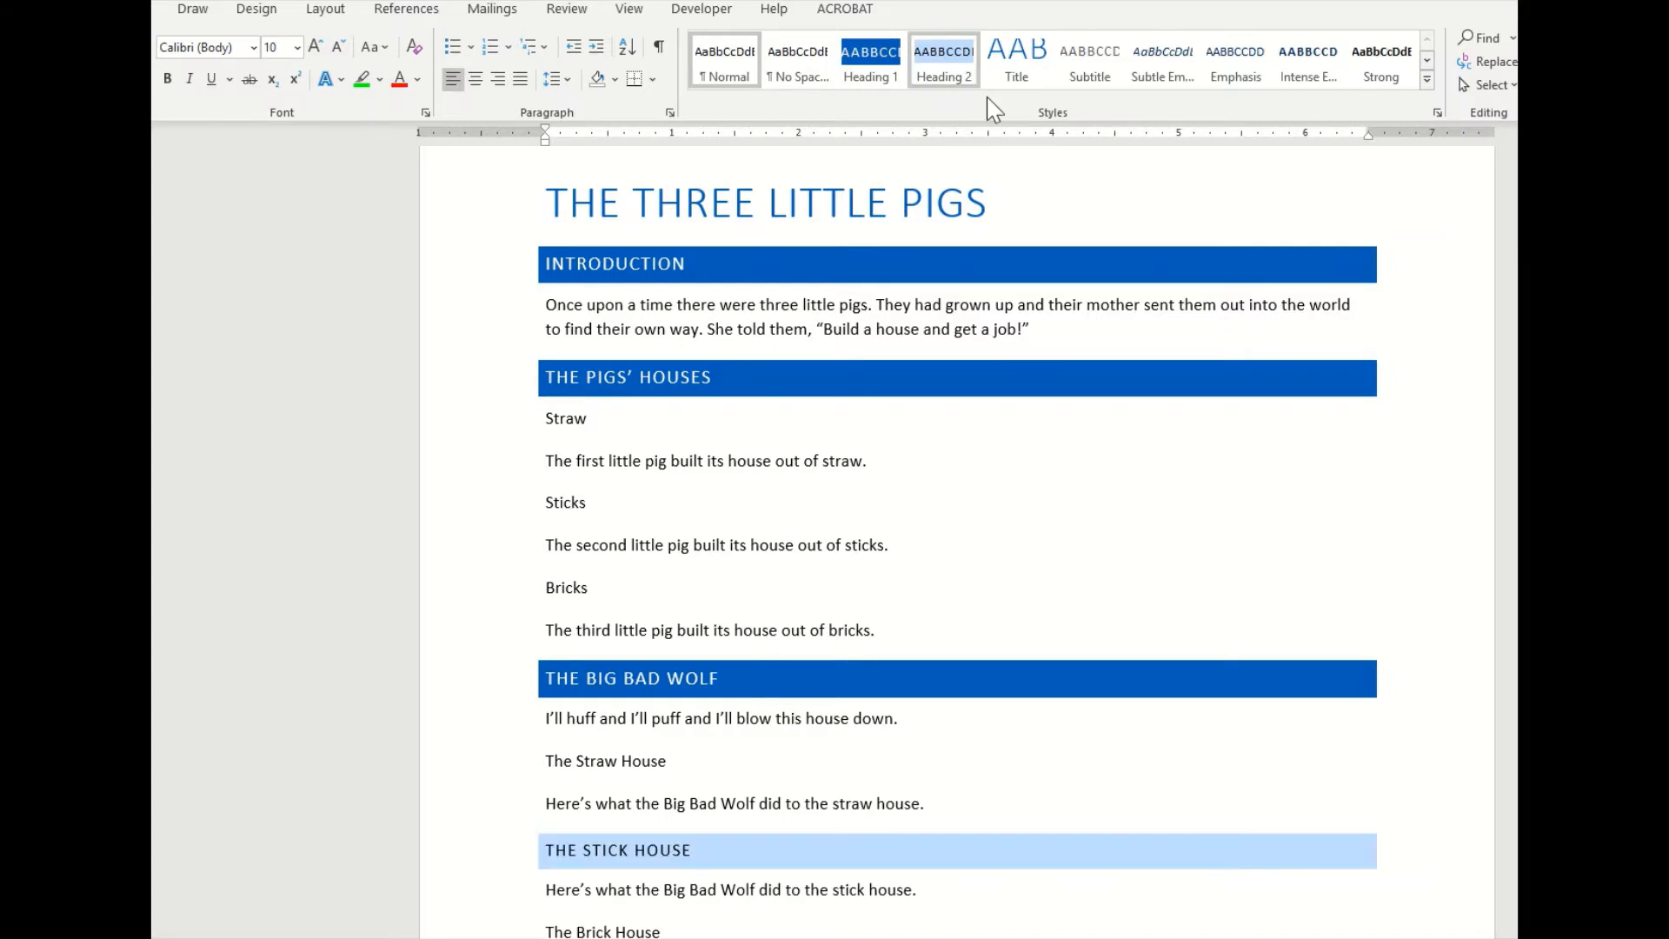
key("ctrl+z")
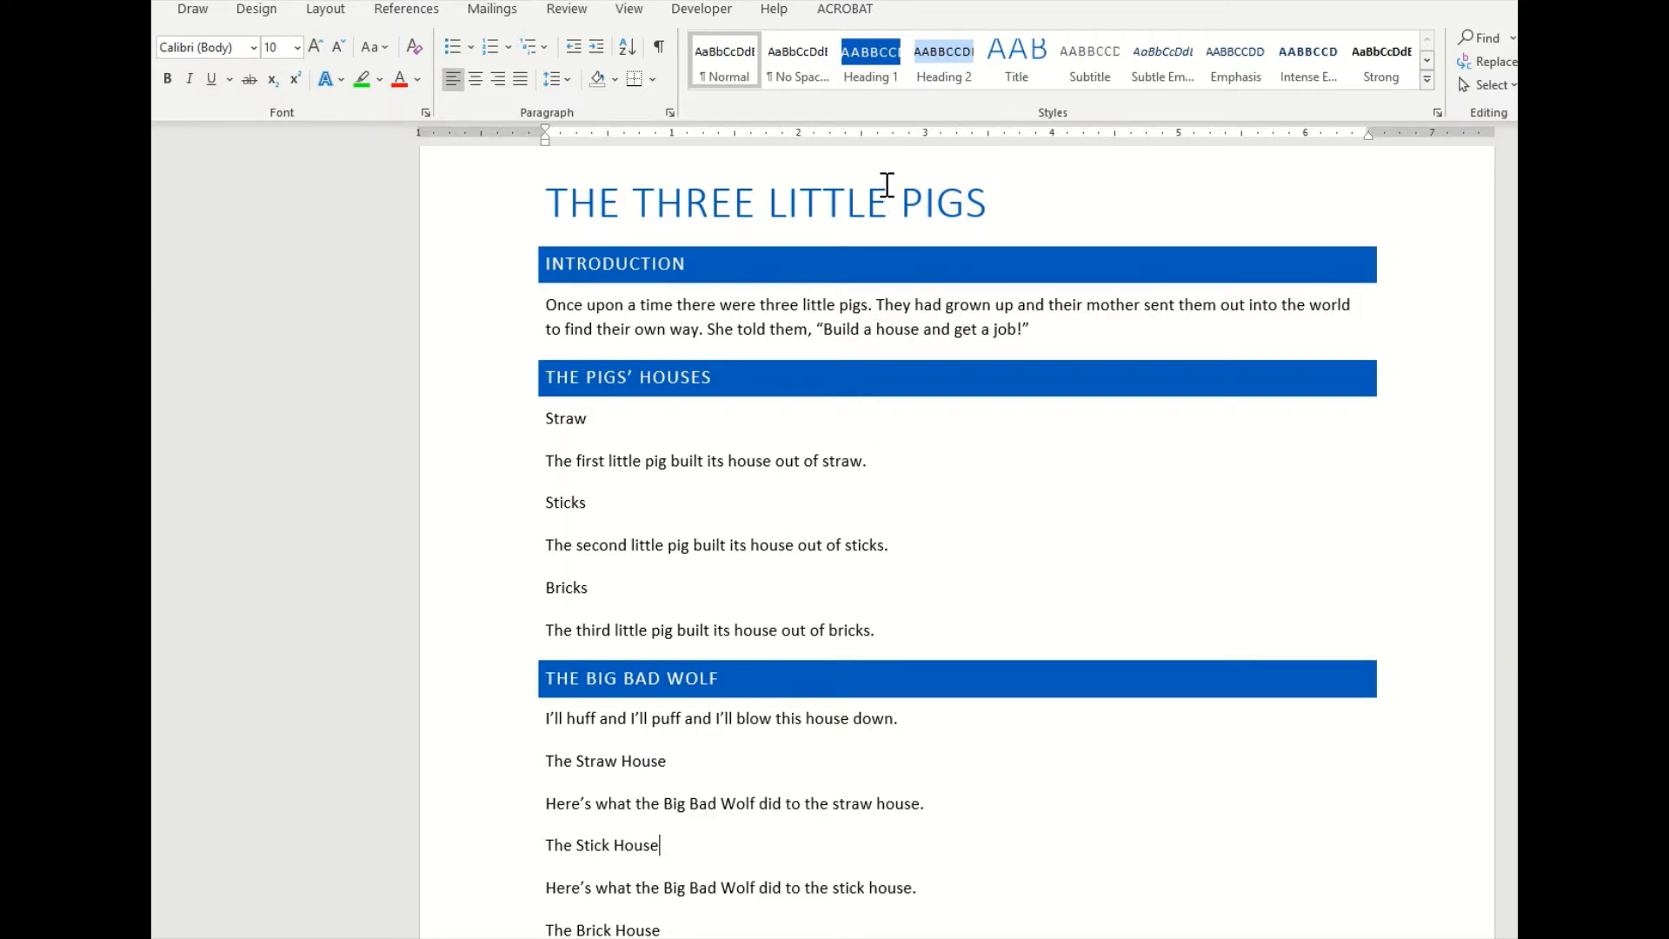
Apply the Heading 2 style to the "Straw", "Sticks" and "Bricks" lines under the pigs' houses section.
left_click_drag(545, 421, 588, 432)
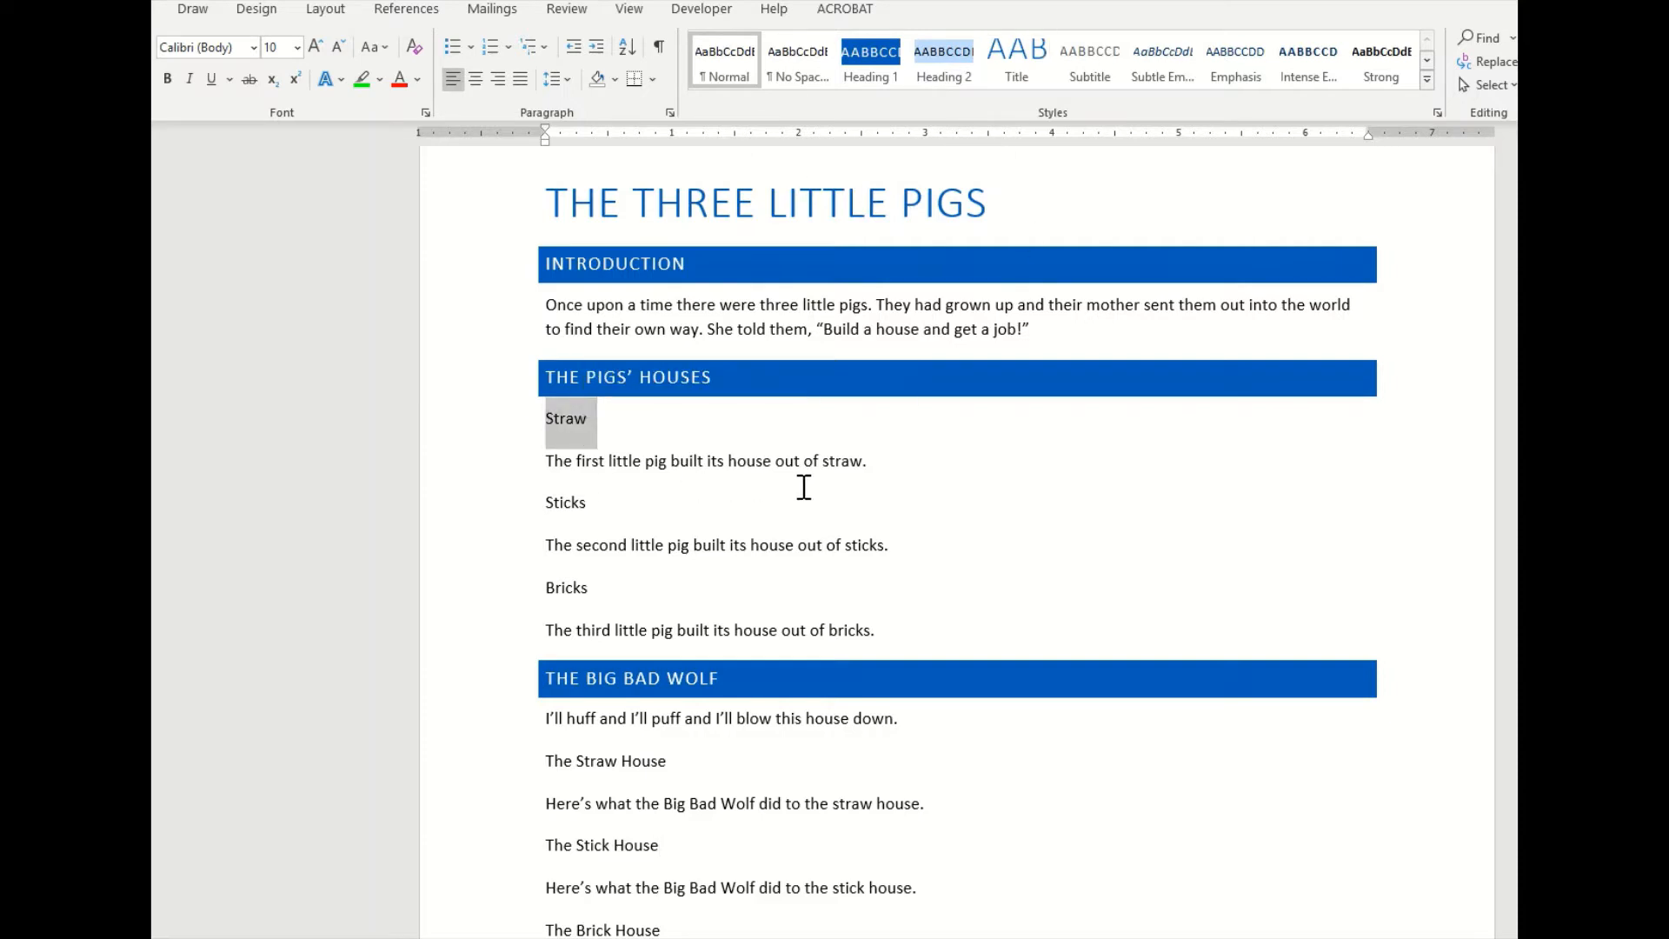
left_click(939, 78)
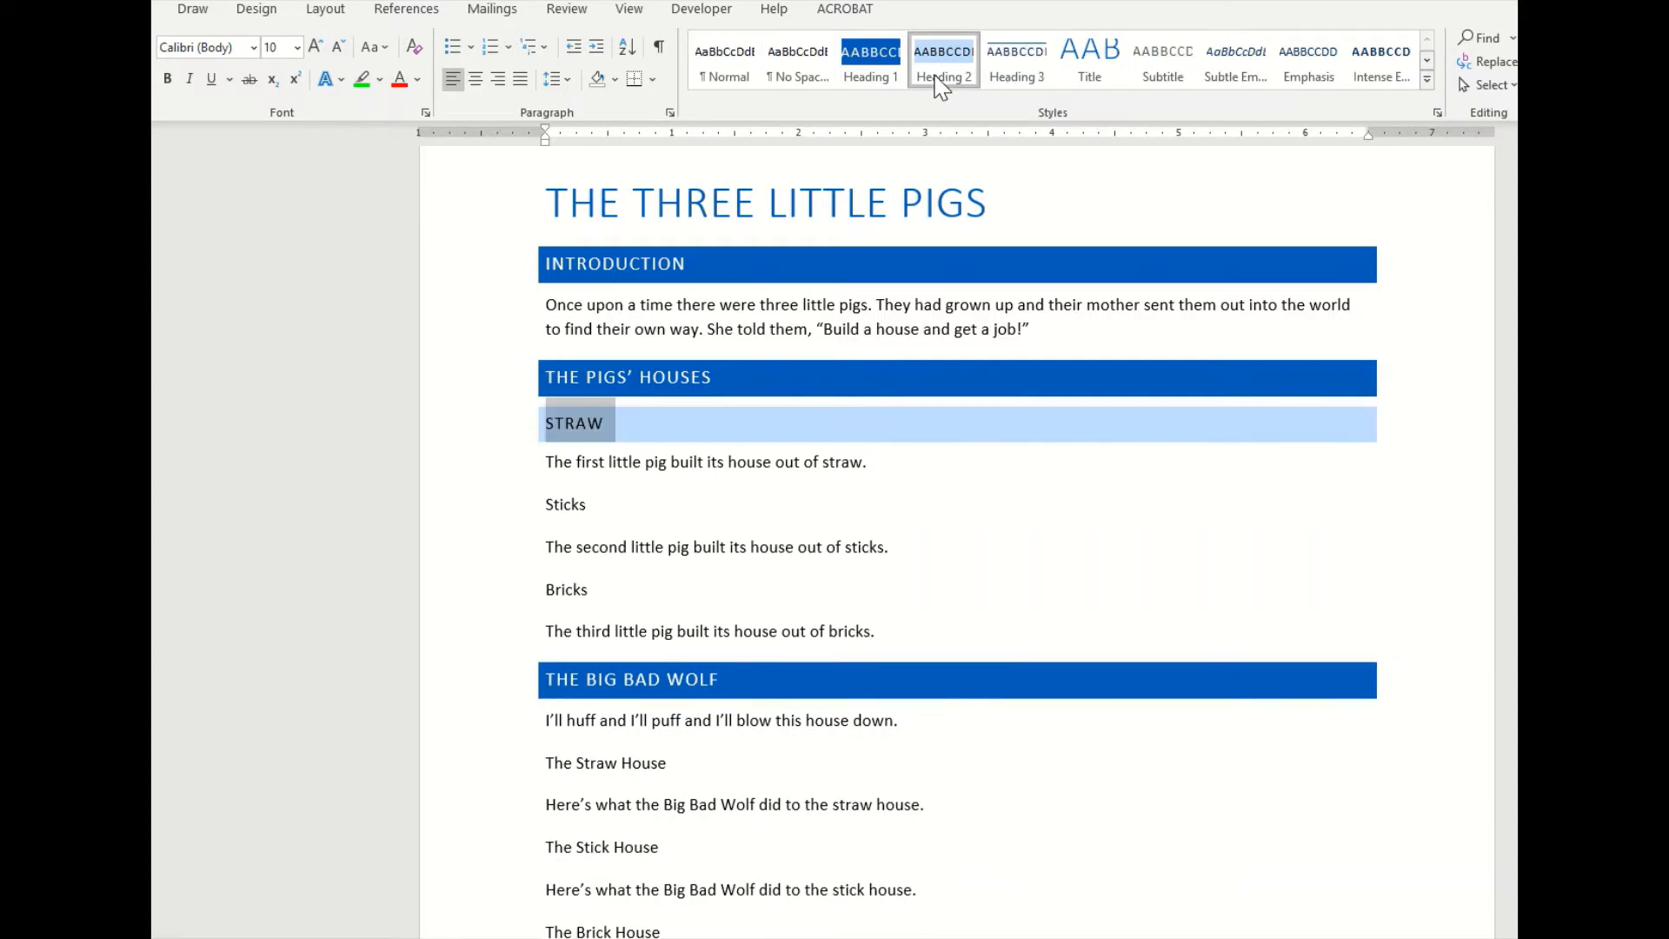
left_click_drag(540, 512, 597, 511)
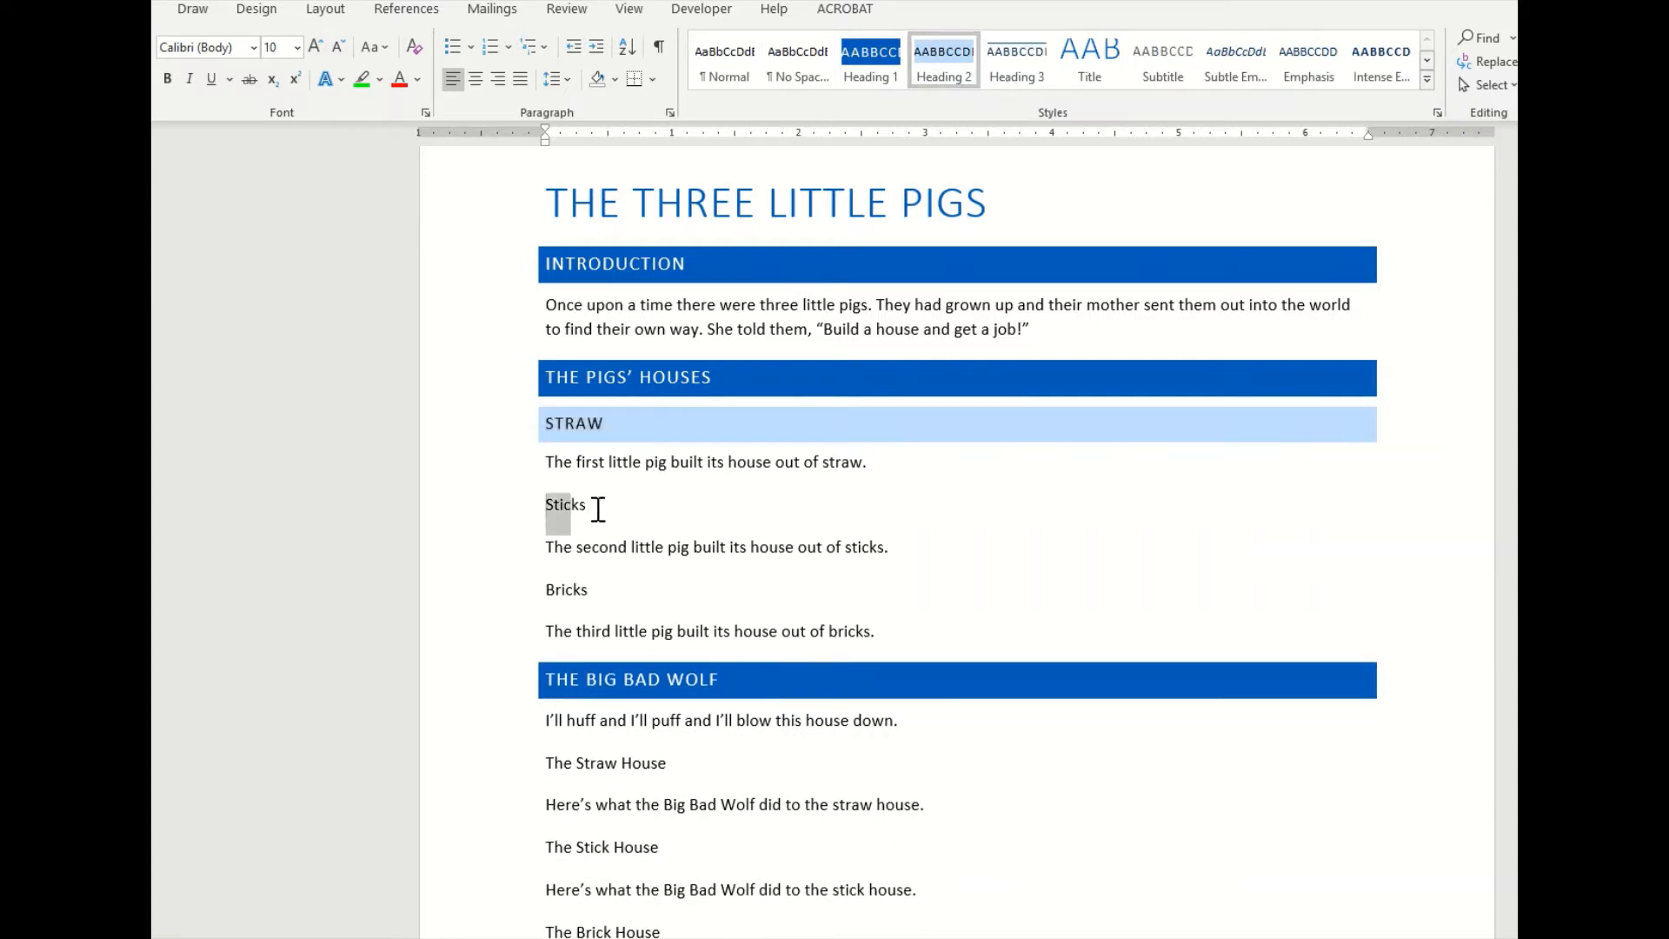
left_click(943, 78)
left_click_drag(544, 591, 591, 590)
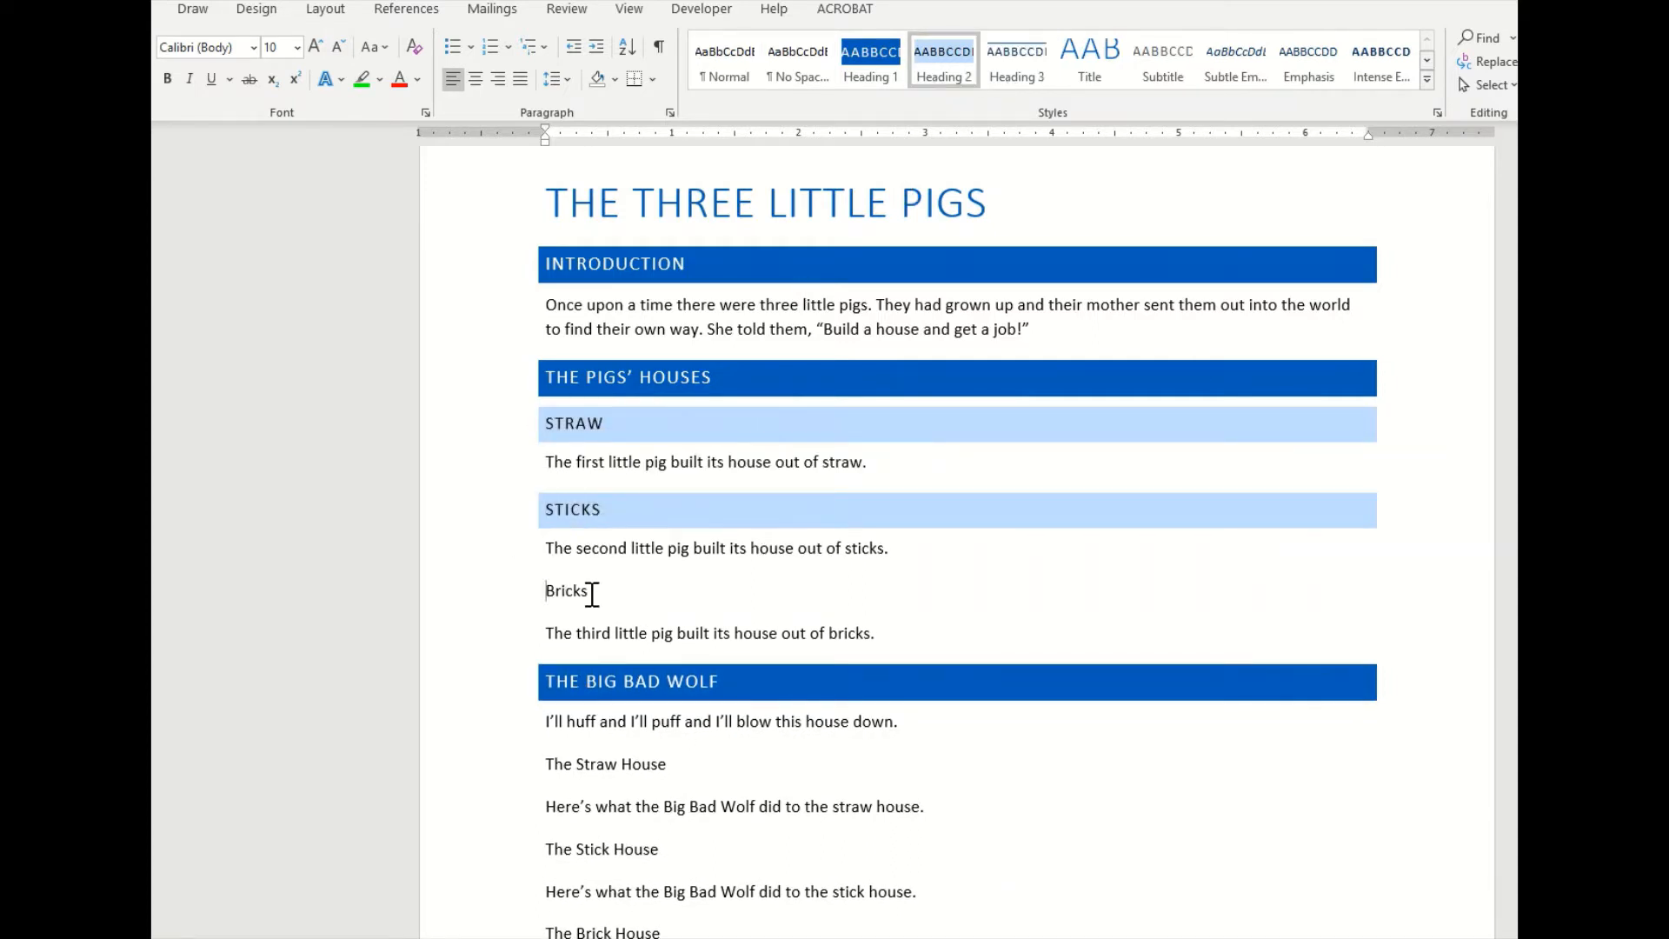
left_click(942, 76)
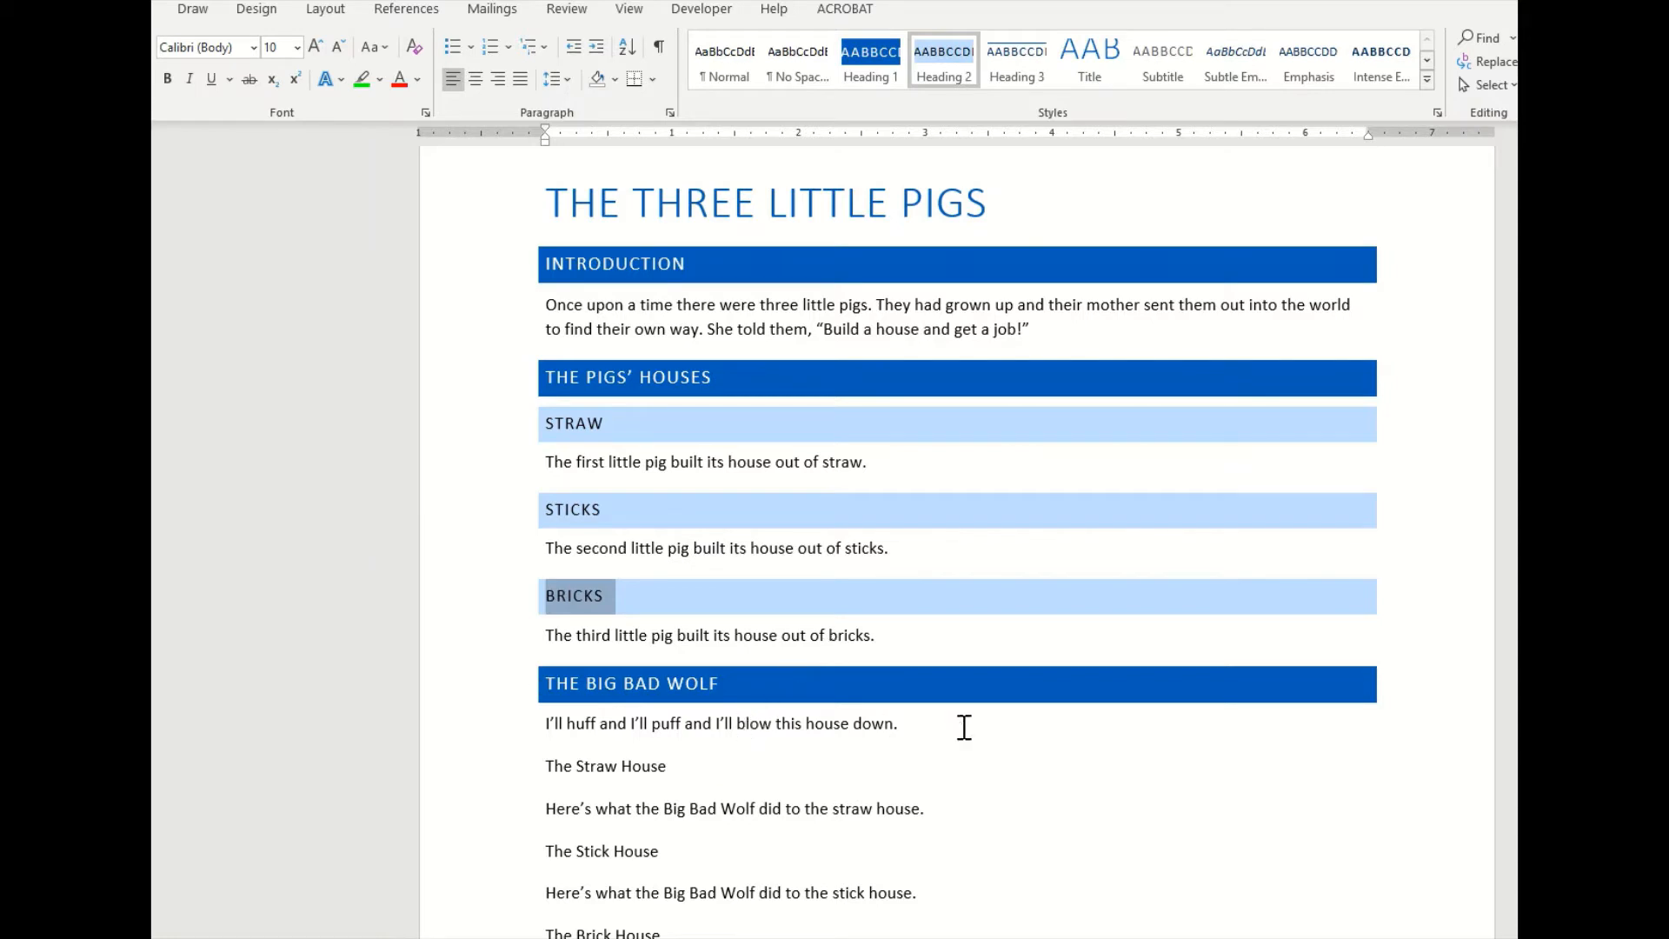
Apply the Heading 2 style to "The Straw House", "The Stick House" and "The Brick House" in the Big Bad Wolf section.
left_click_drag(964, 728, 549, 715)
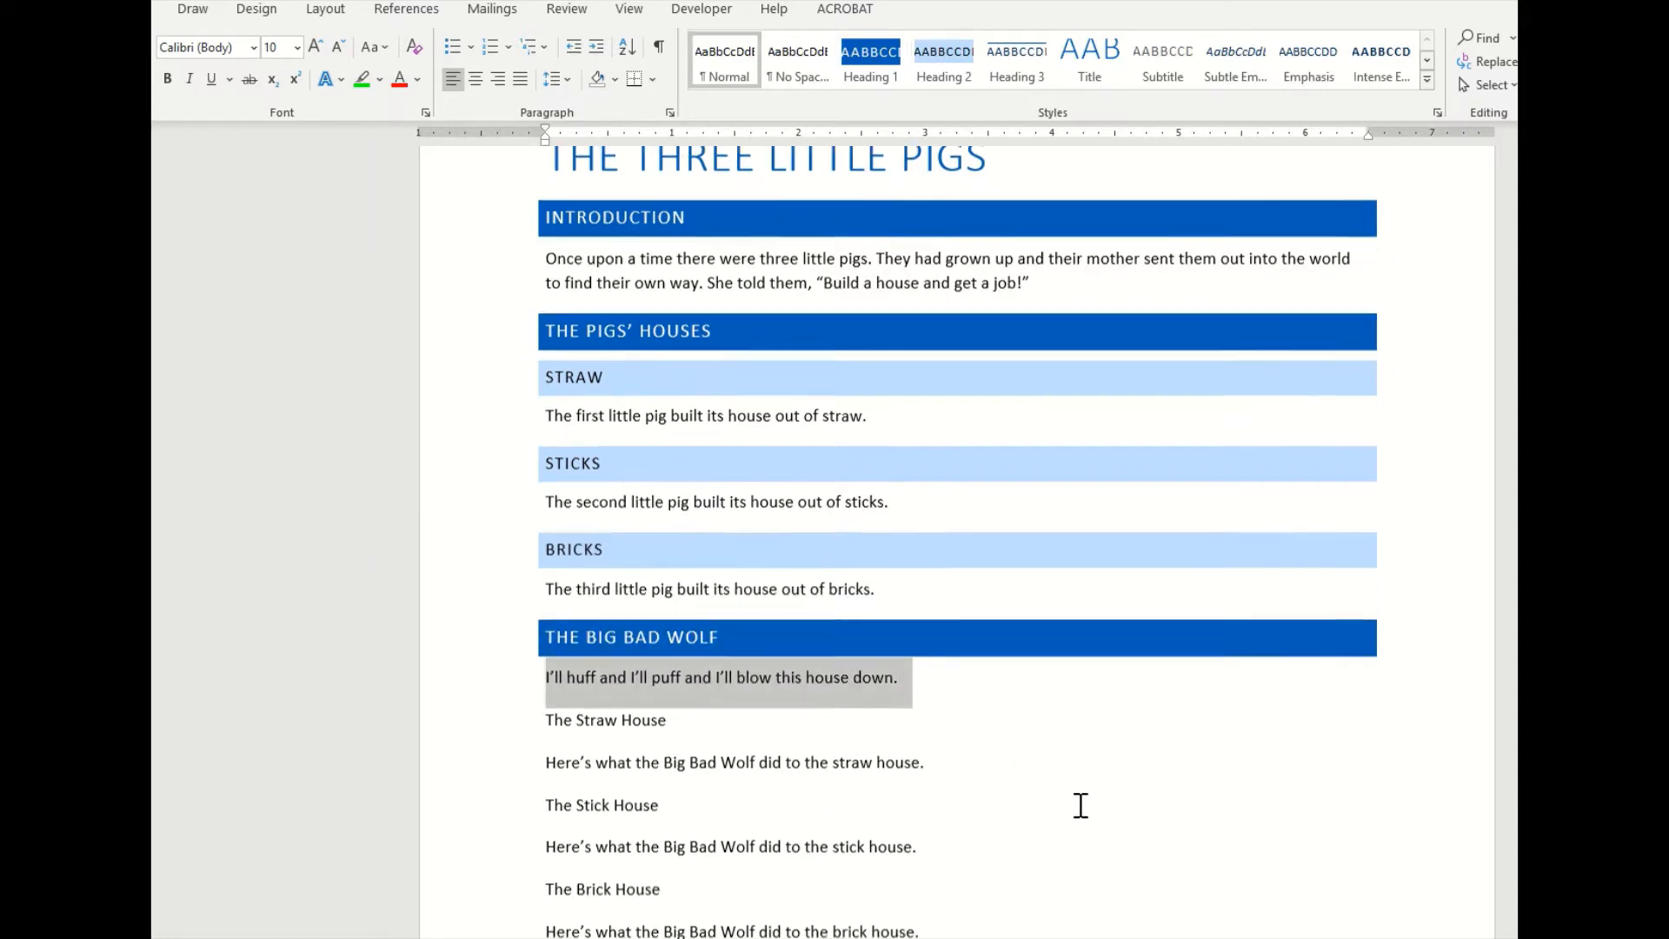
scroll(1081, 805, "down", 2)
left_click(632, 646)
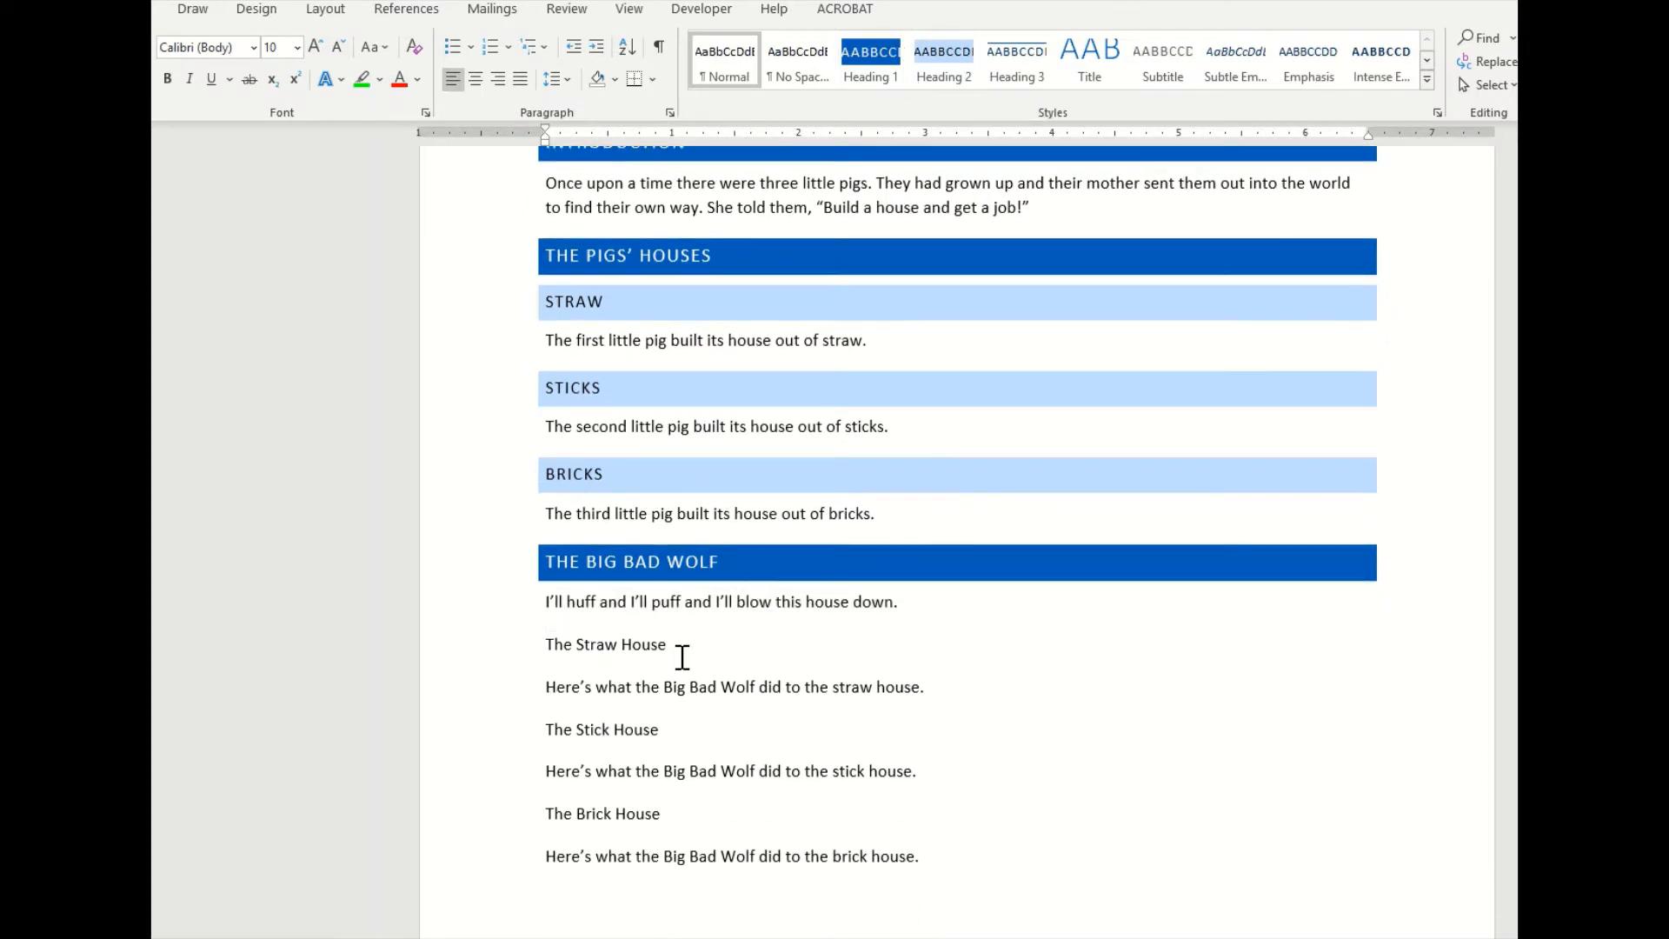
left_click_drag(682, 656, 548, 644)
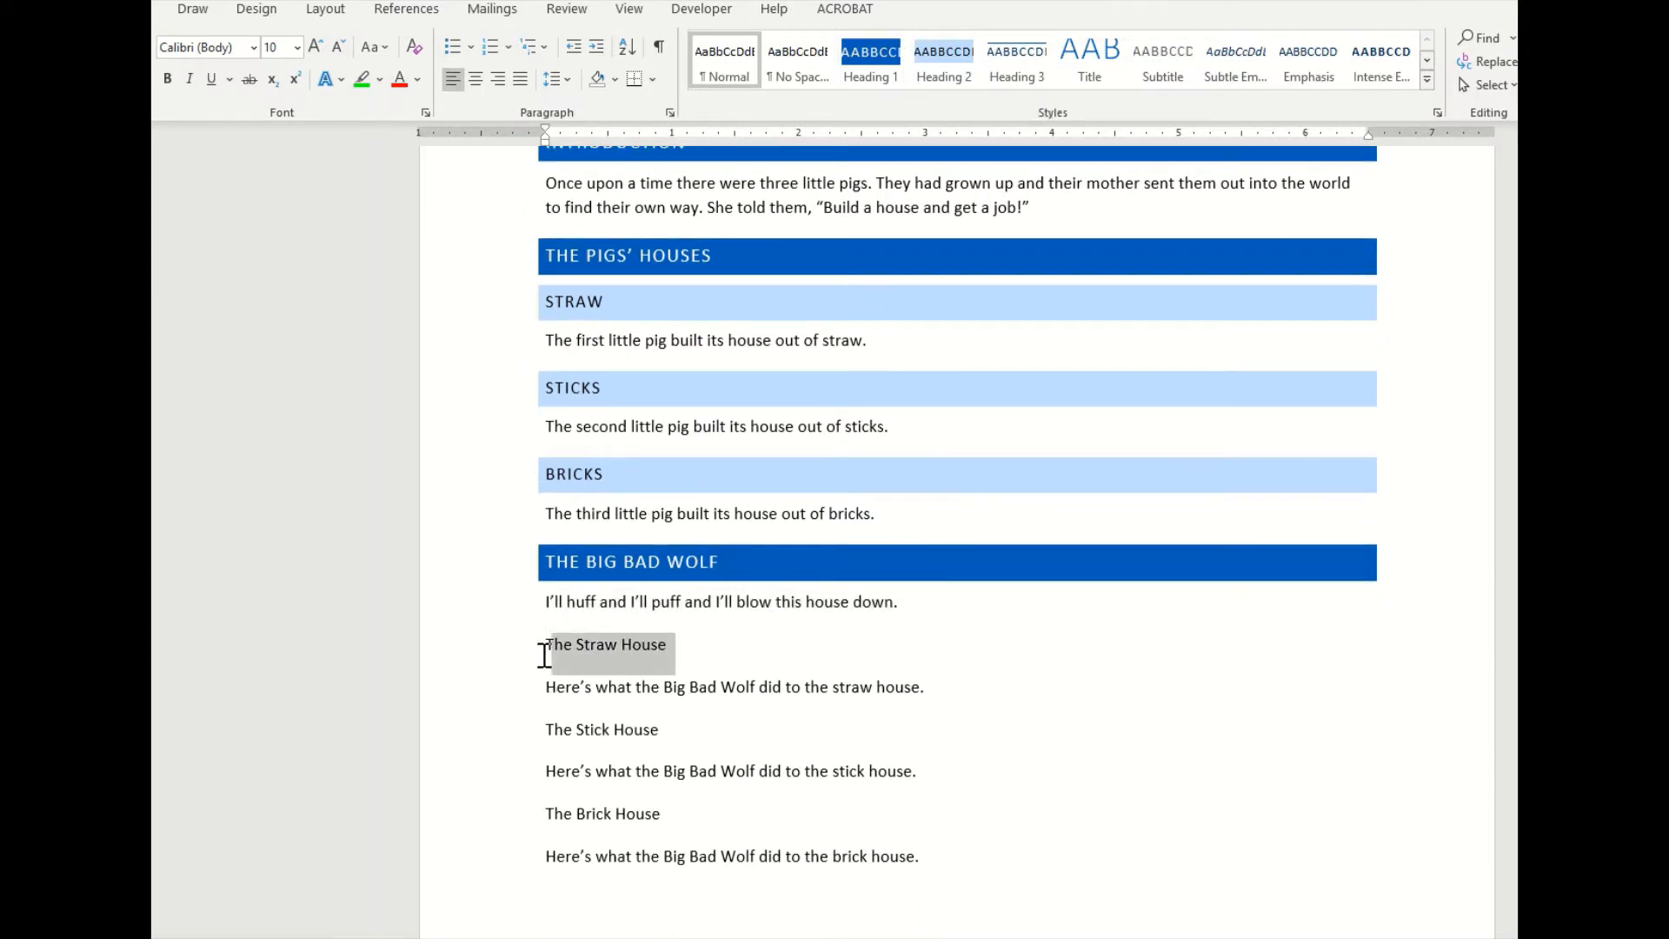
left_click(950, 70)
left_click_drag(662, 730, 548, 733)
left_click(943, 65)
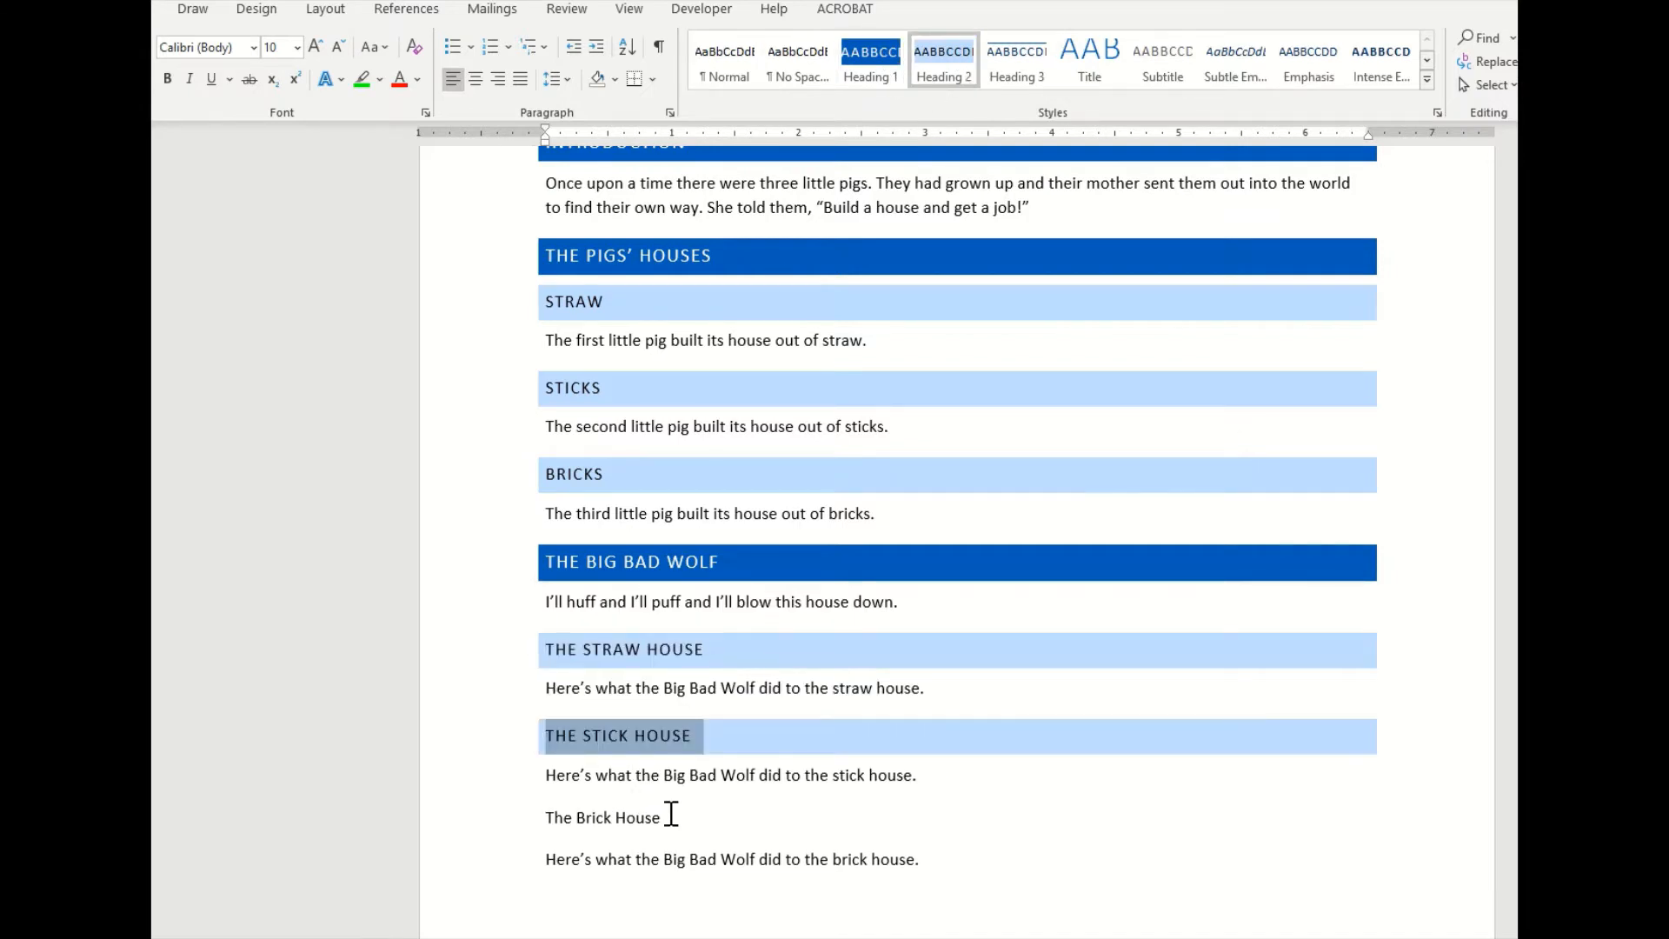
left_click_drag(671, 817, 547, 818)
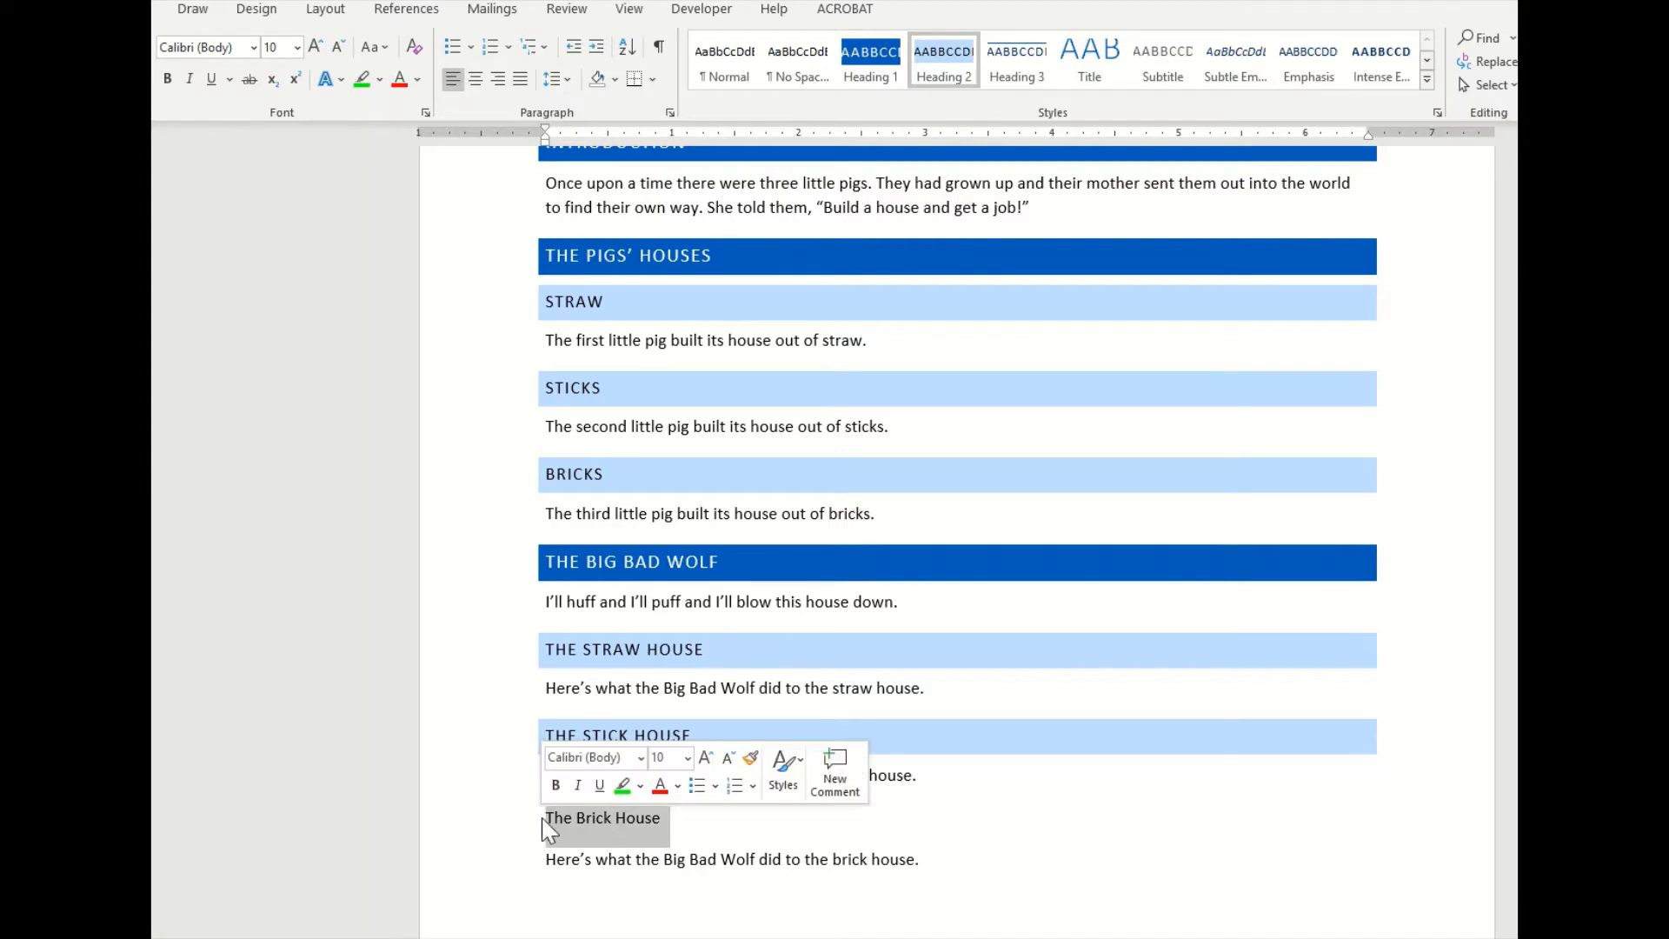
left_click(945, 69)
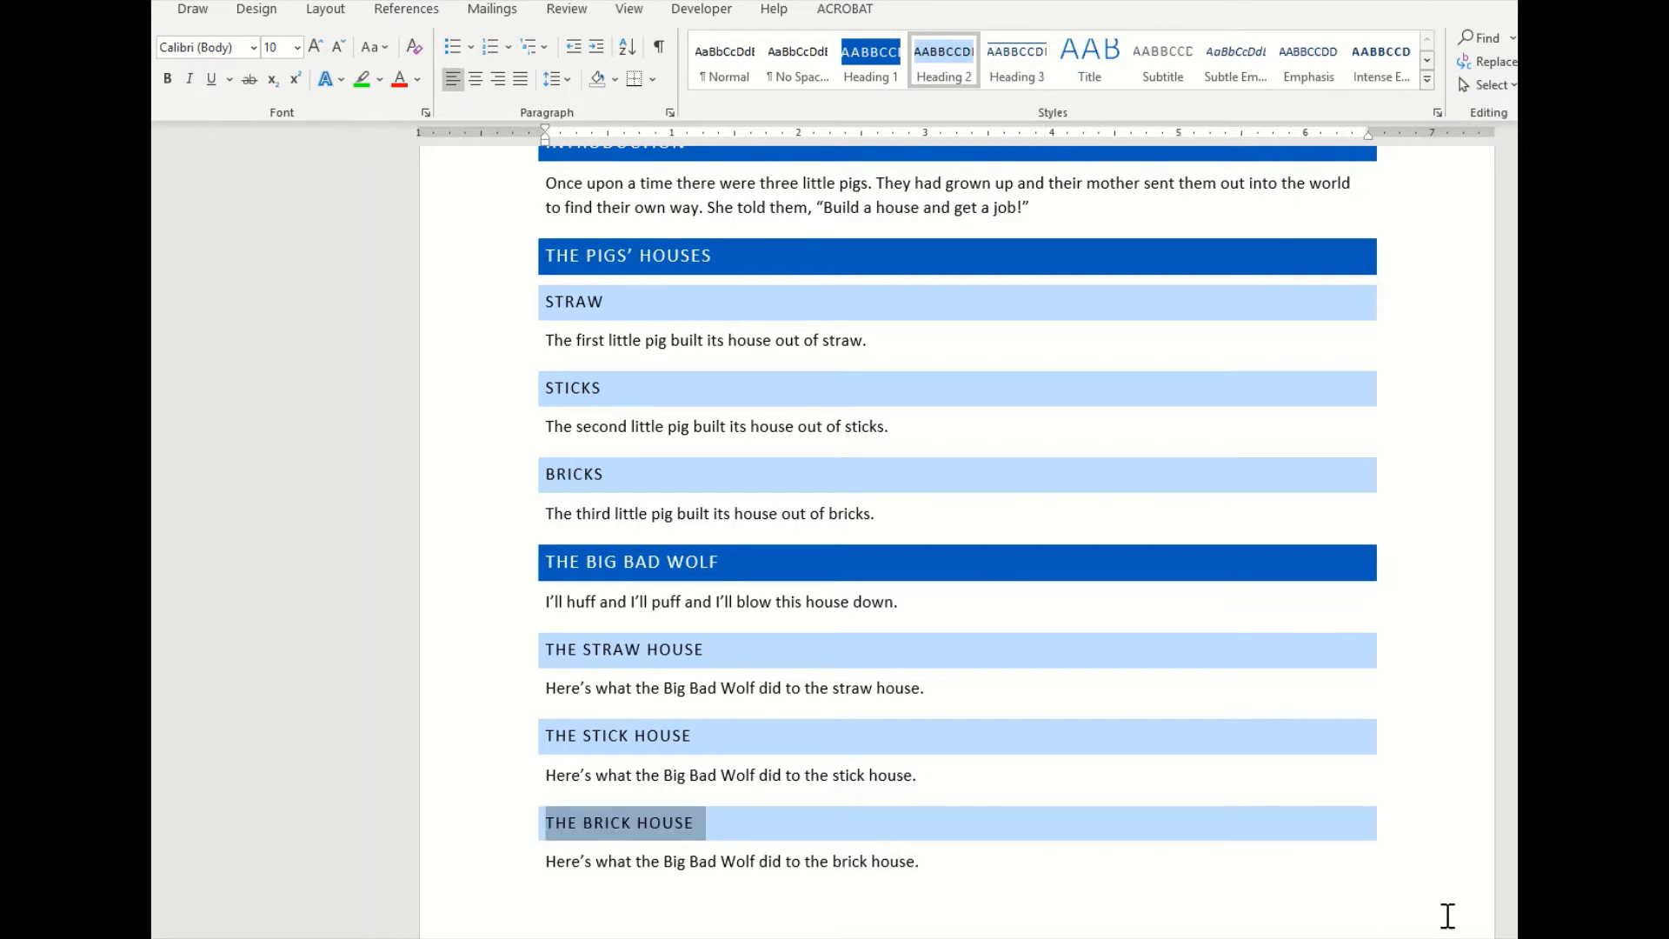
Examine the full set of styles available in the Styles gallery.
left_click(1422, 840)
scroll(1426, 834, "up", 1)
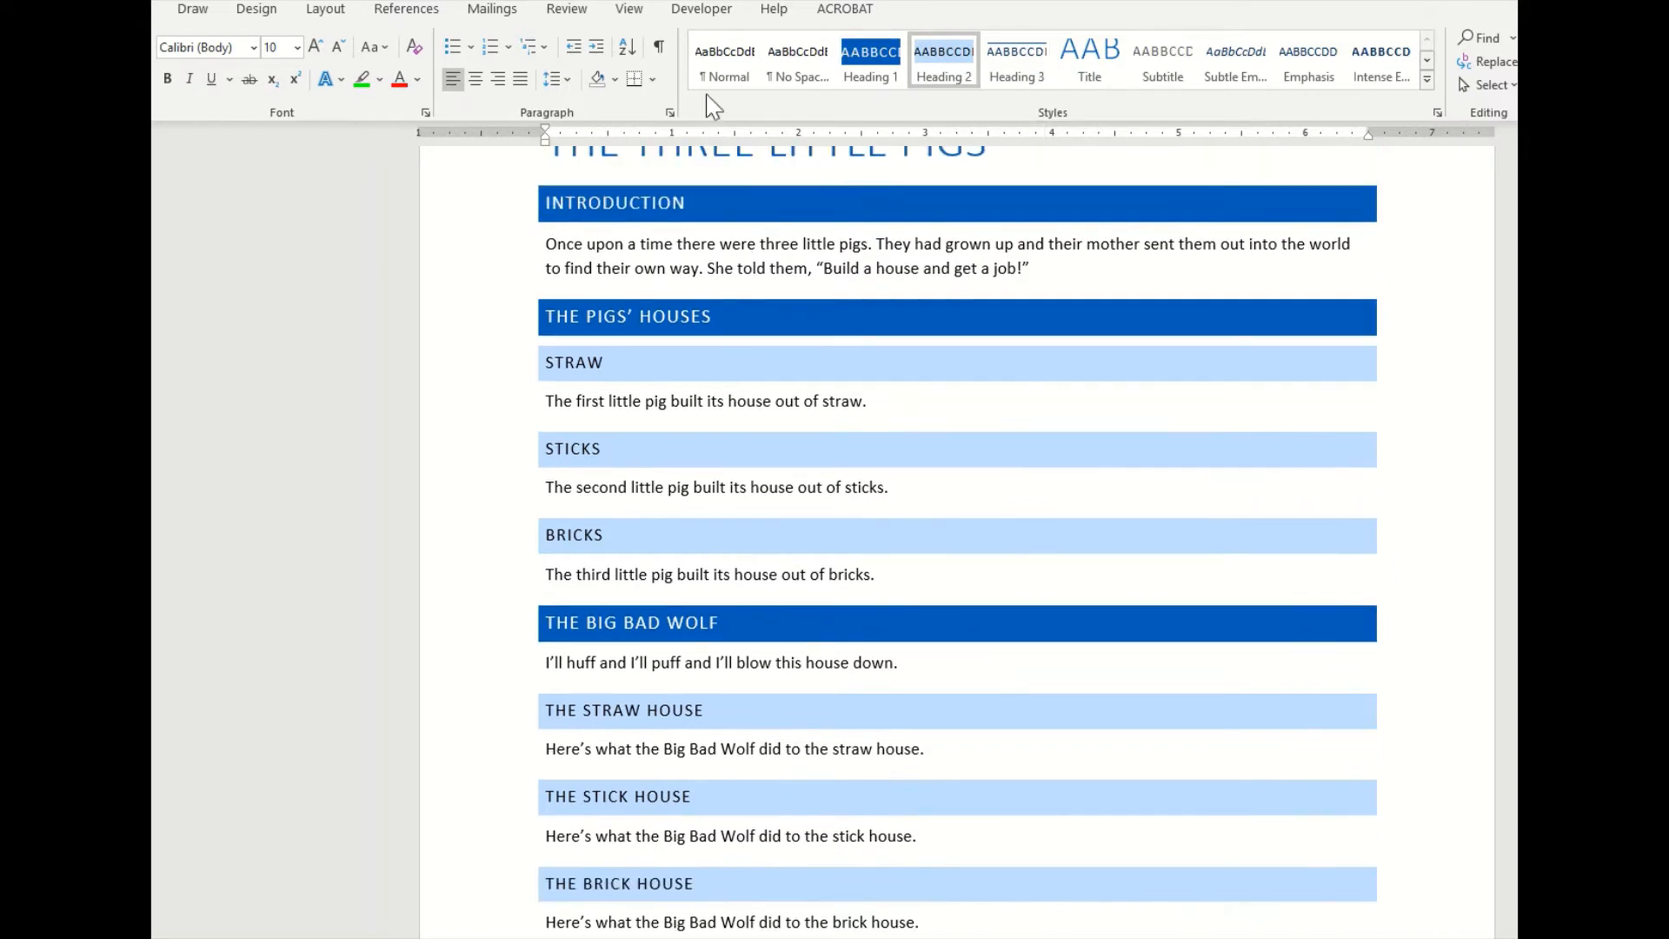
left_click(1427, 80)
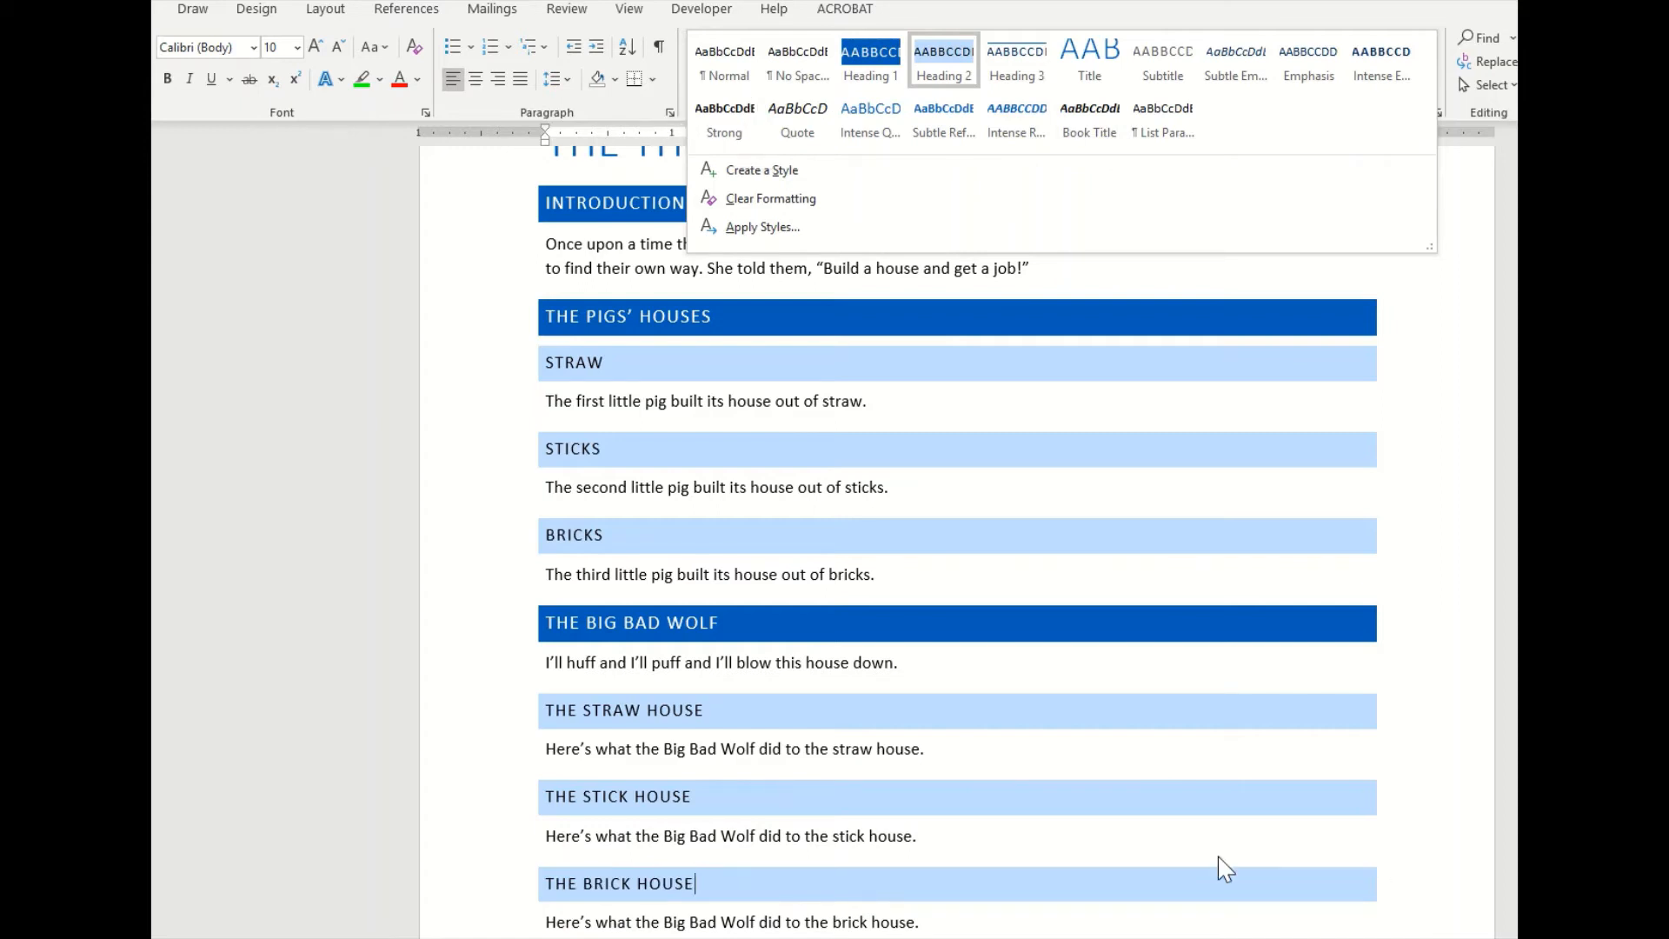
key("Escape")
scroll(1412, 755, "down", 3)
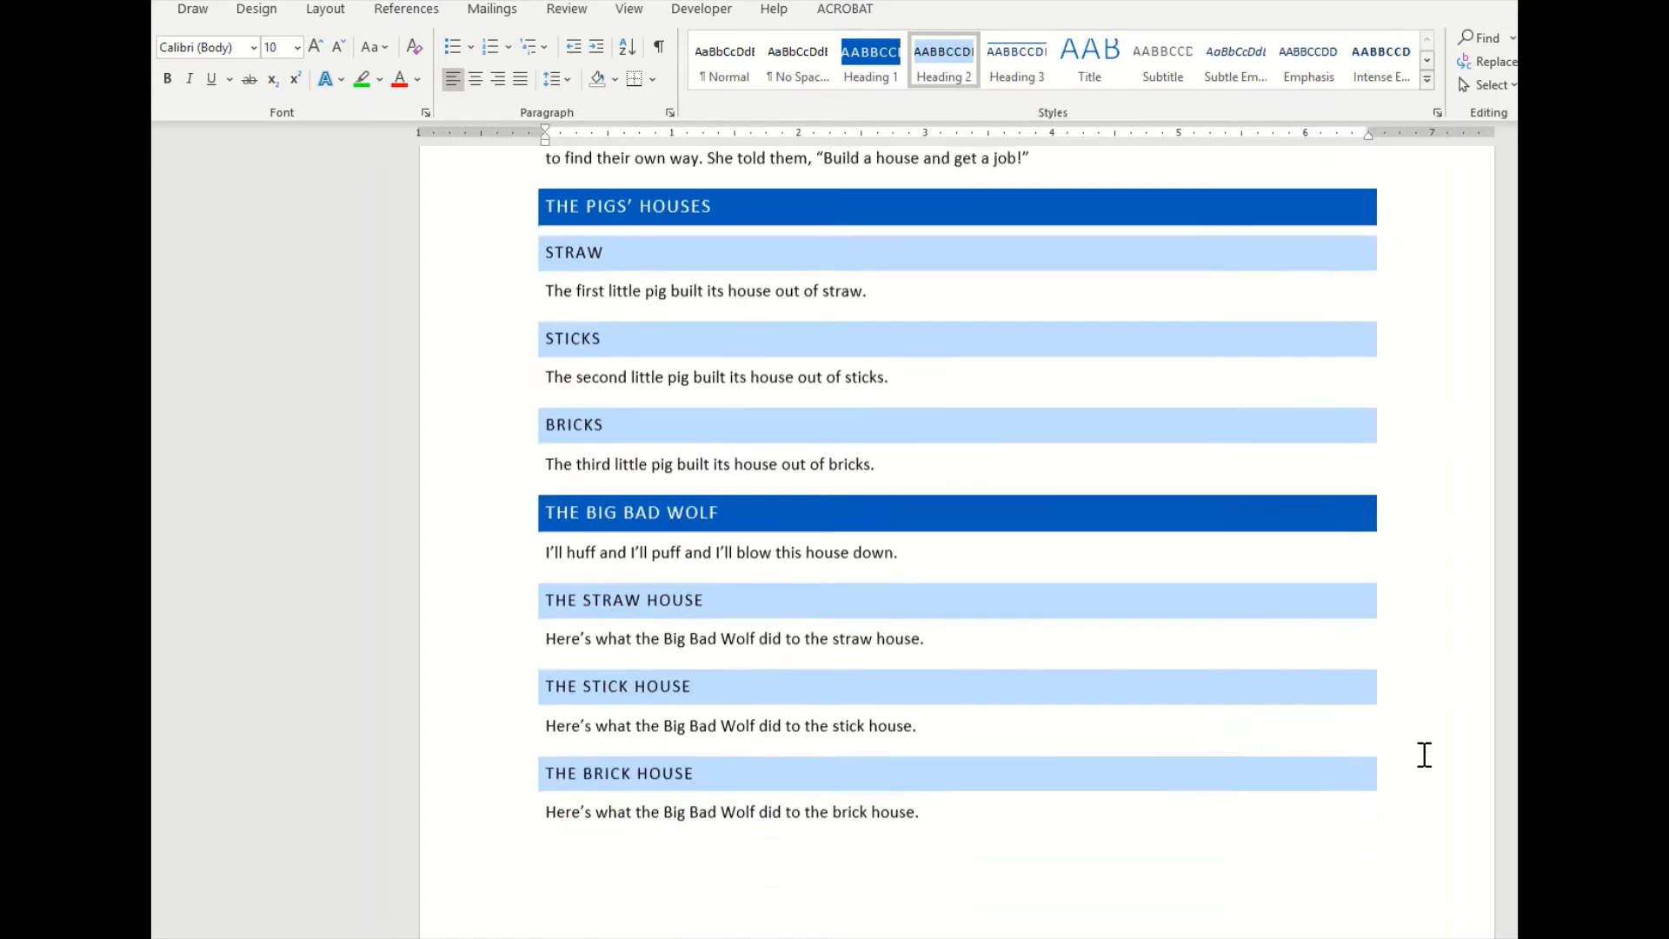
scroll(1424, 761, "up", 3)
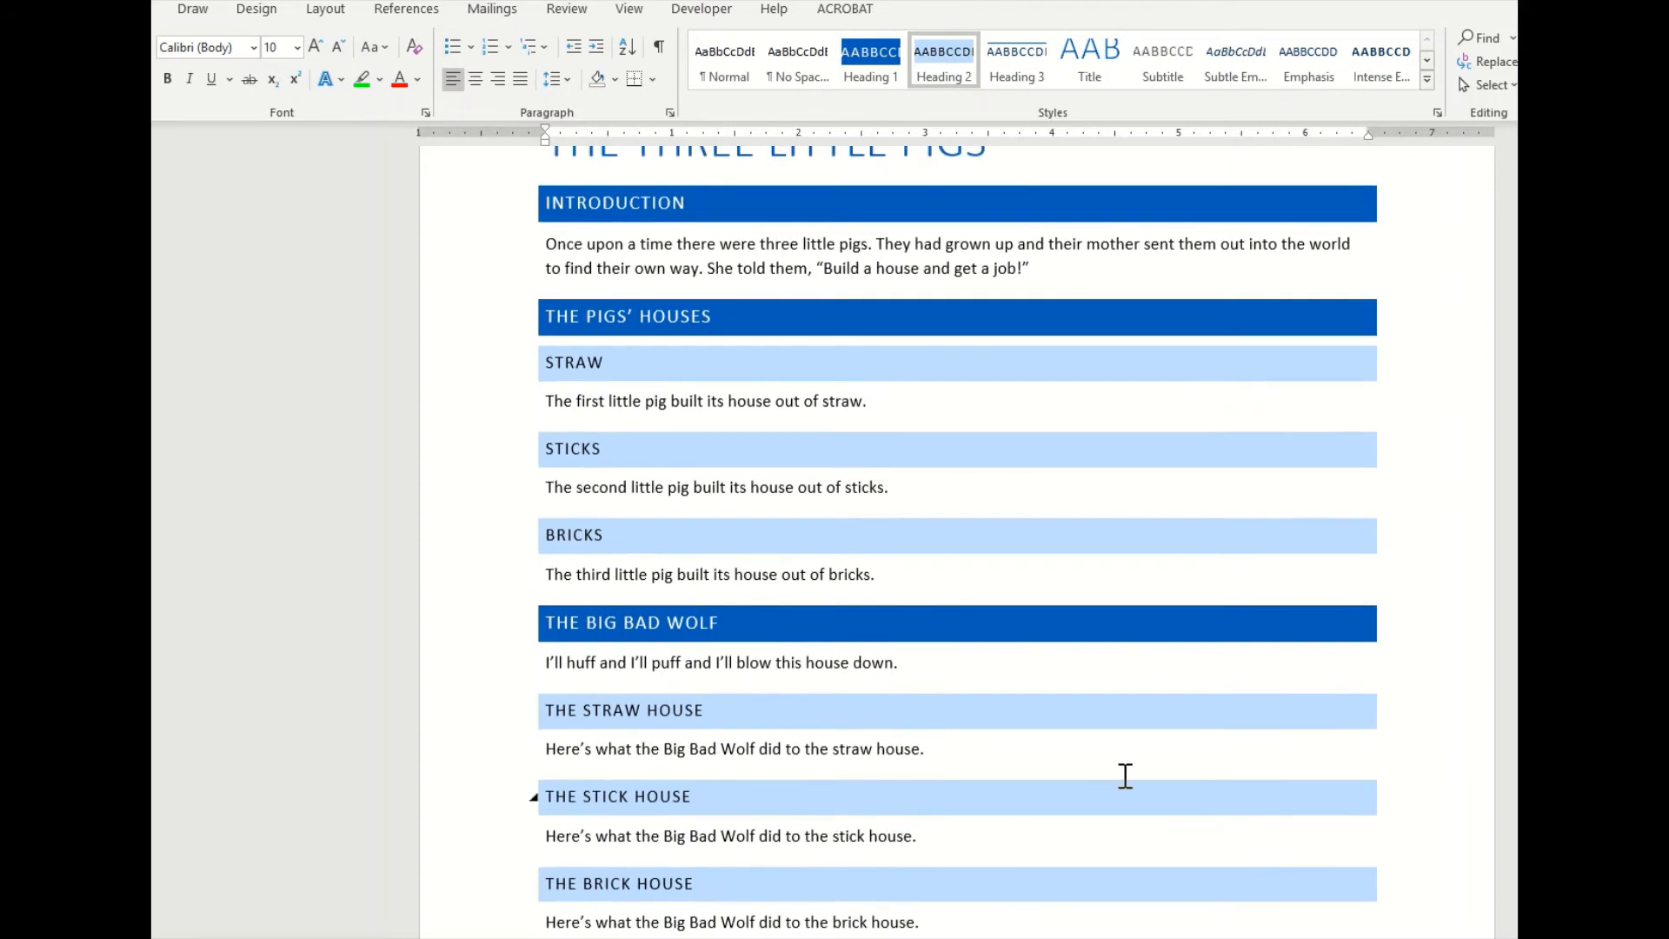
Apply the Strong style to the sentence "I'll huff and I'll puff and I'll blow this house down.".
left_click(680, 683)
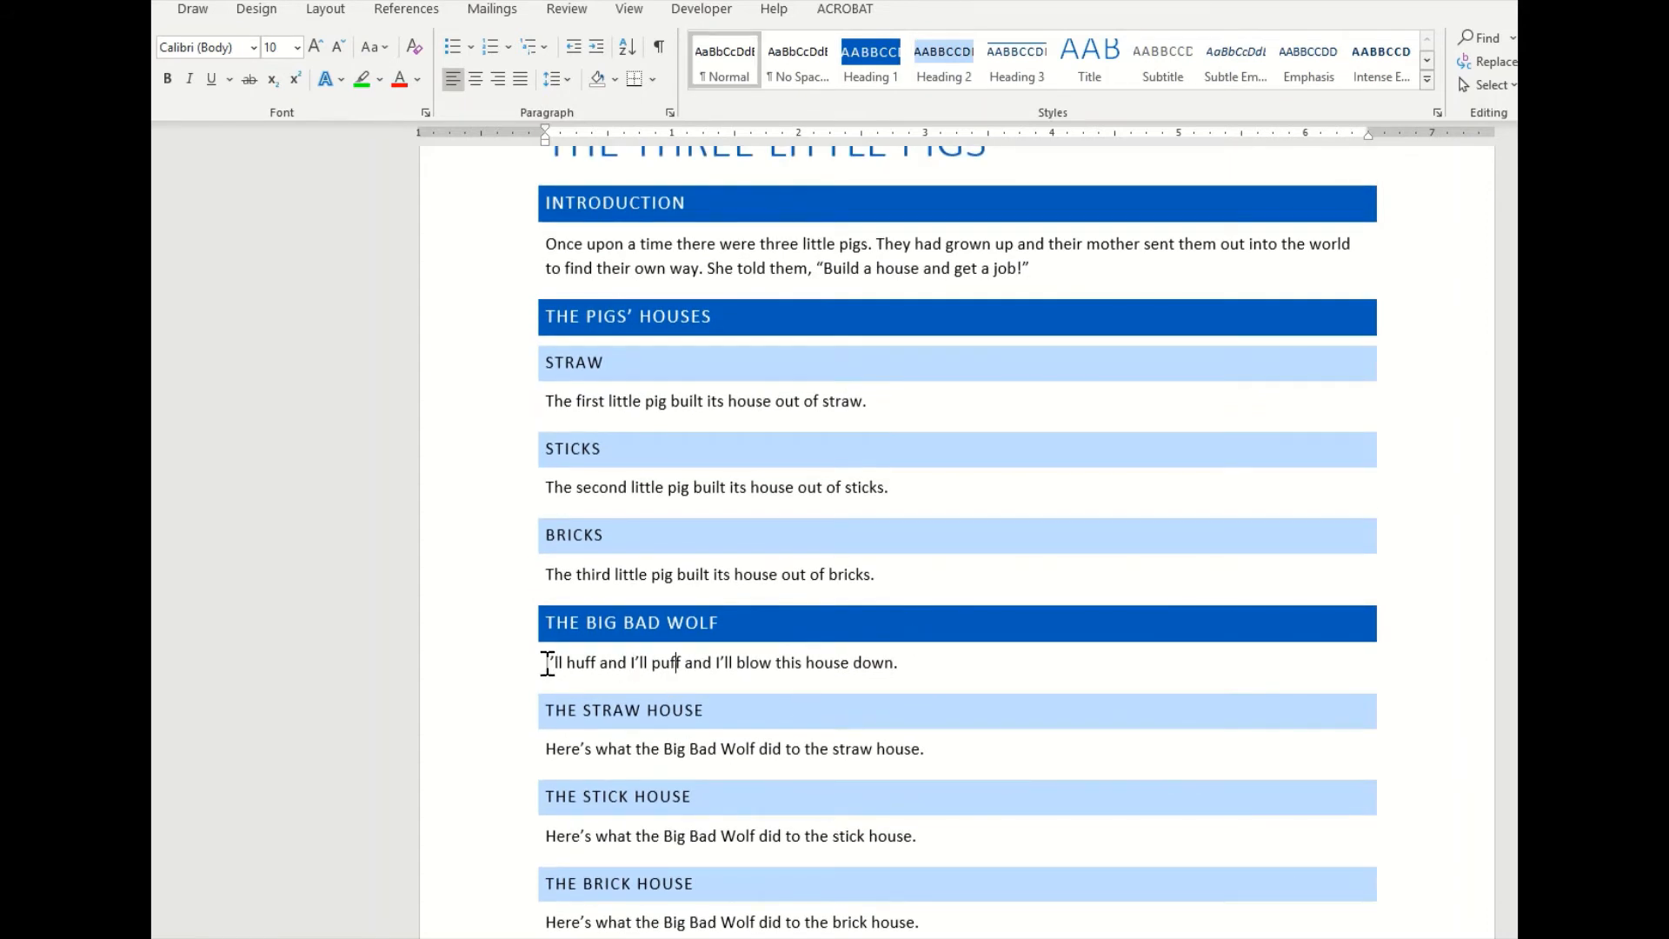
left_click_drag(548, 663, 906, 663)
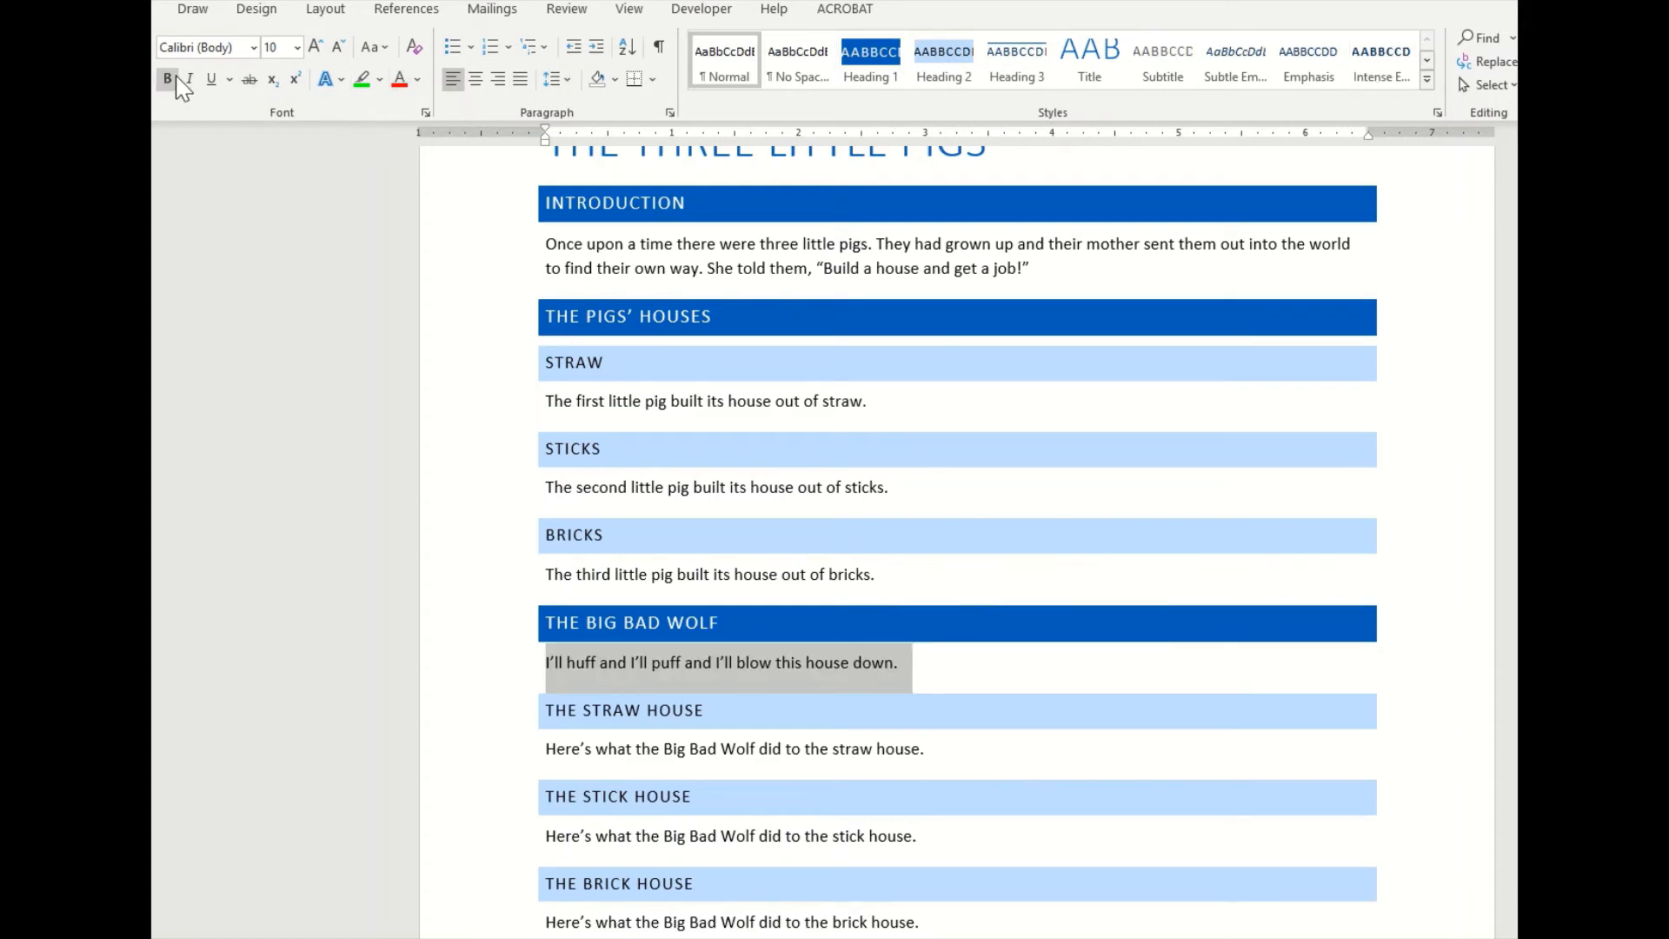
left_click(1426, 79)
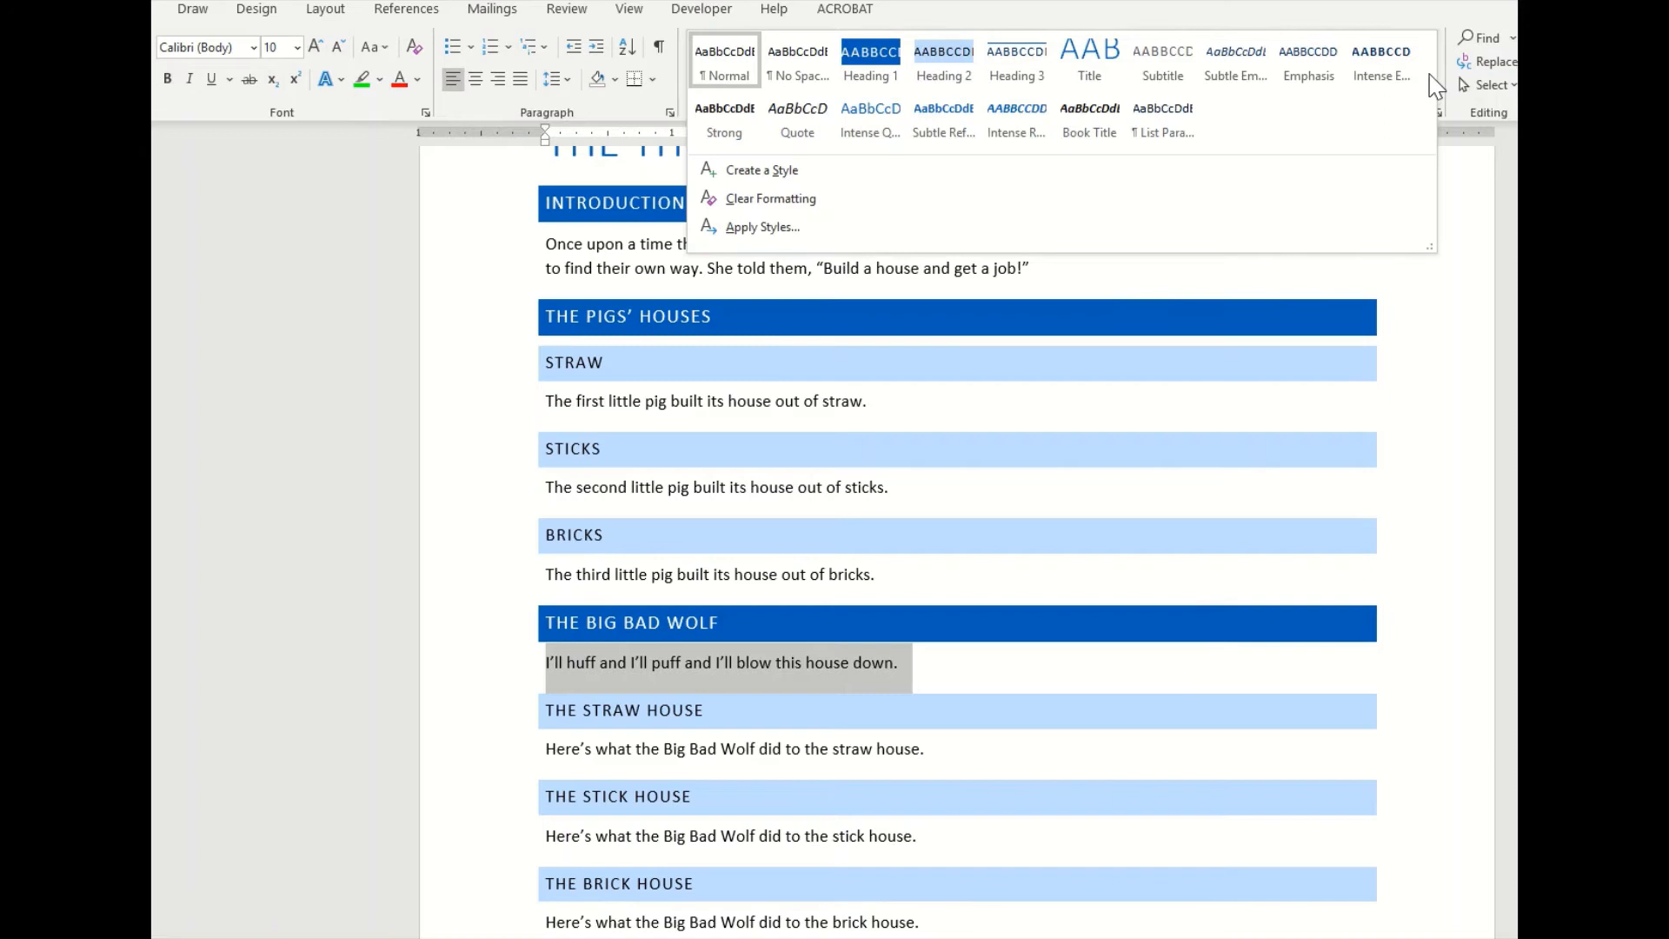
left_click(734, 129)
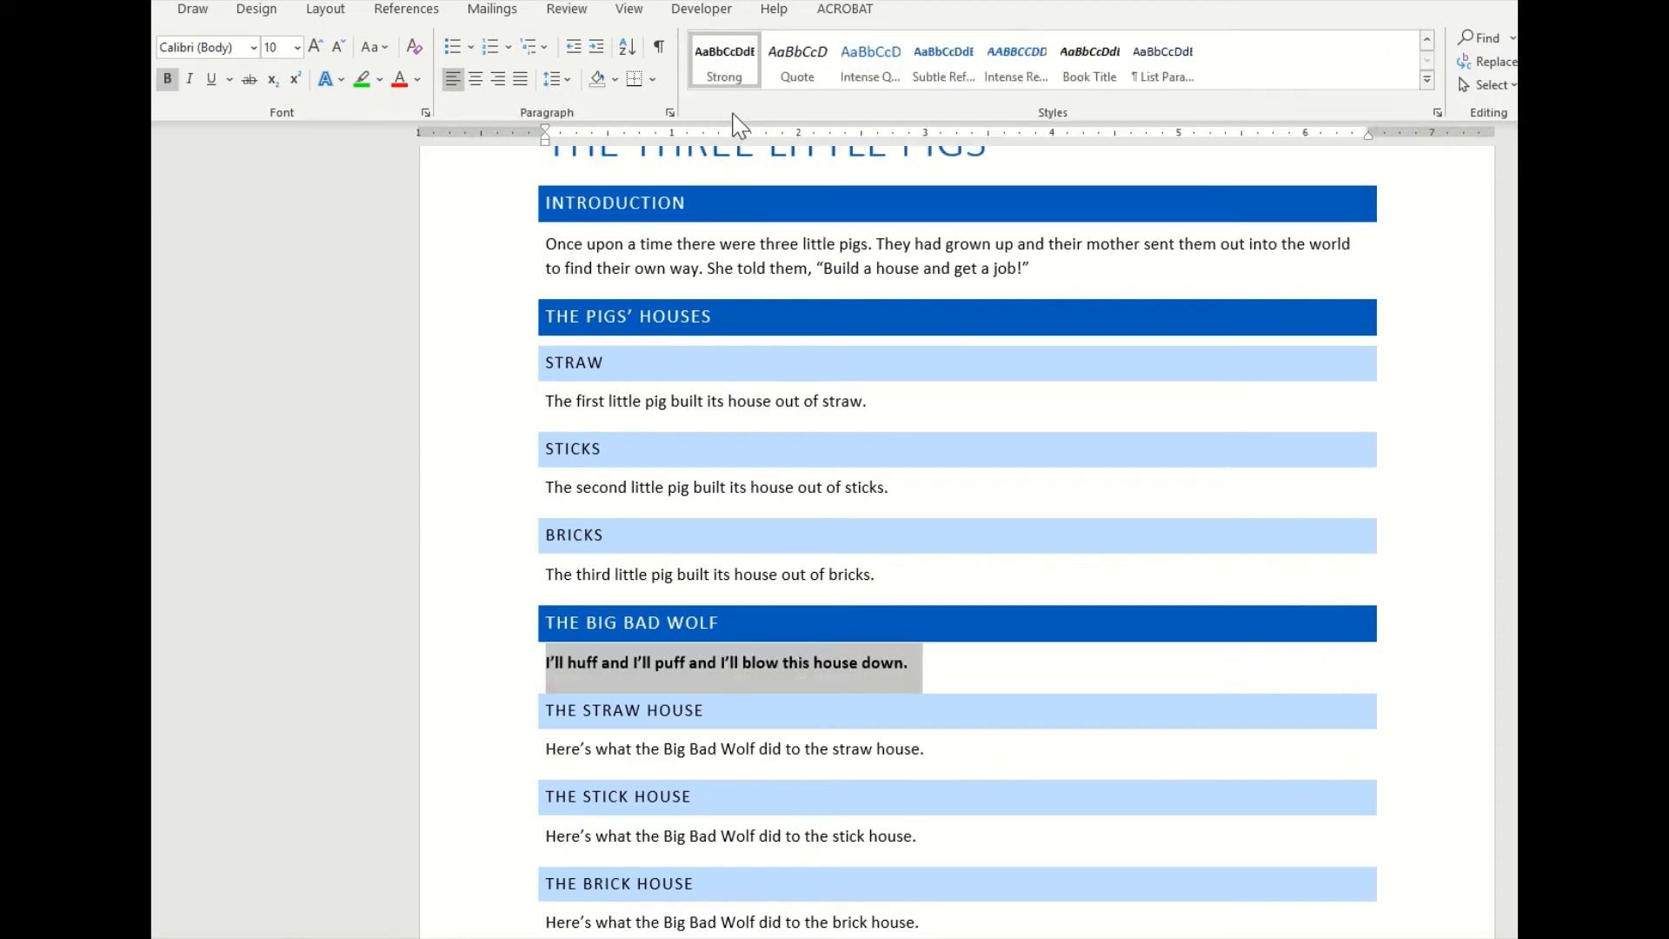
left_click(943, 668)
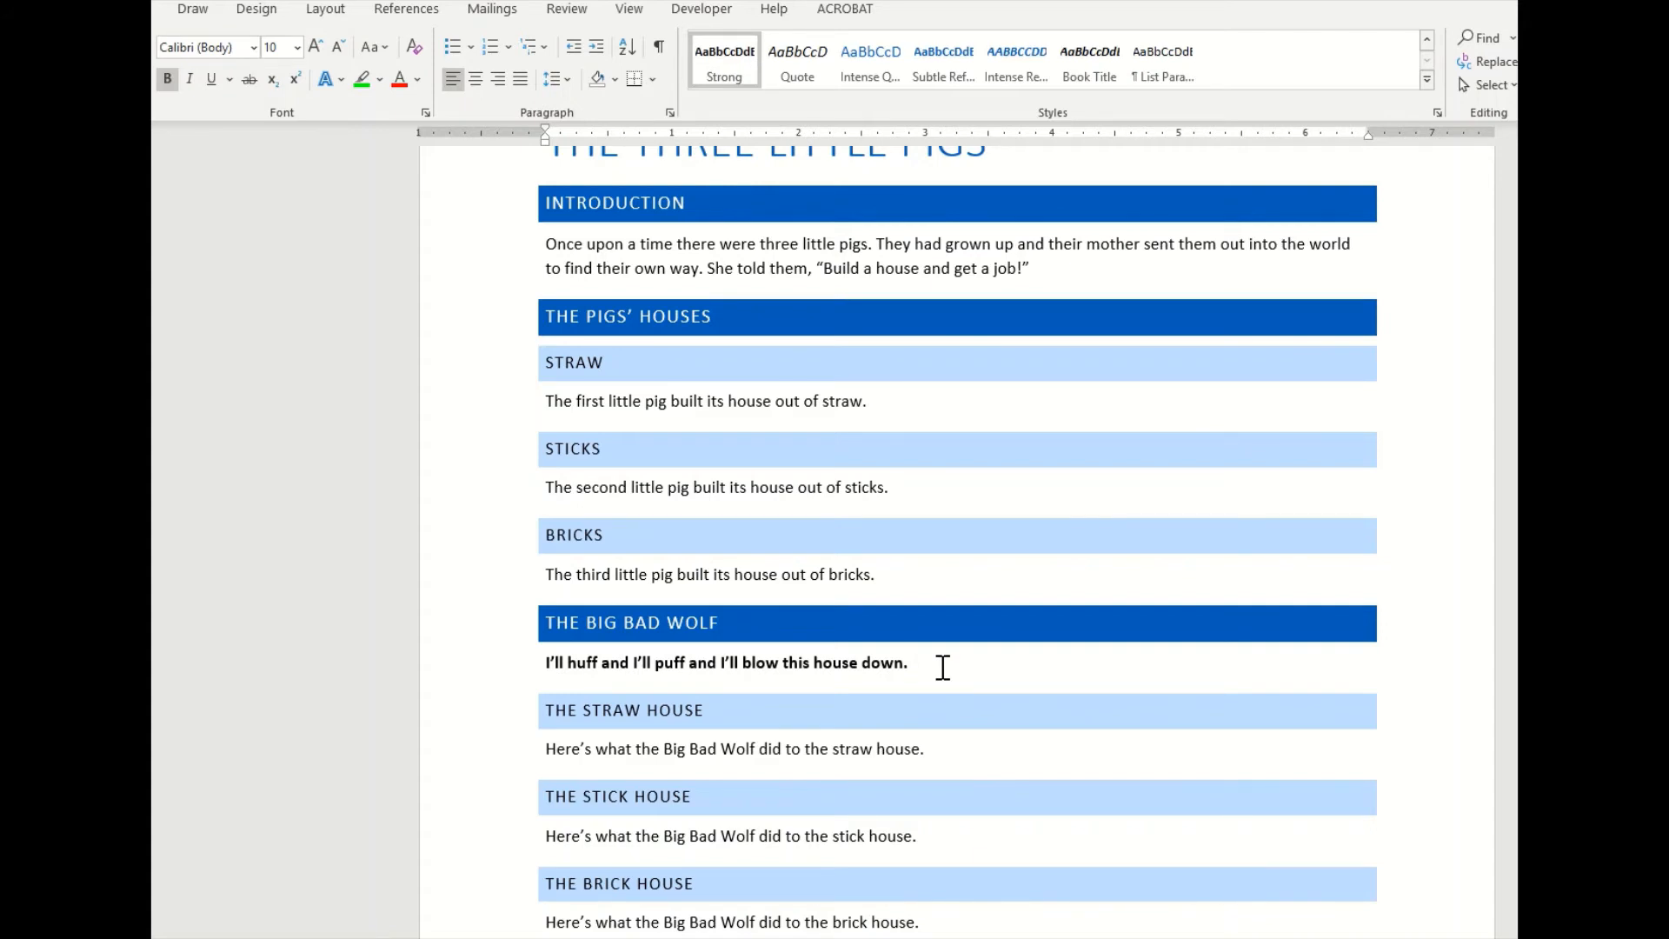
Open the Title style for modification and set its font color to the standard Dark Red.
scroll(948, 666, "up", 3)
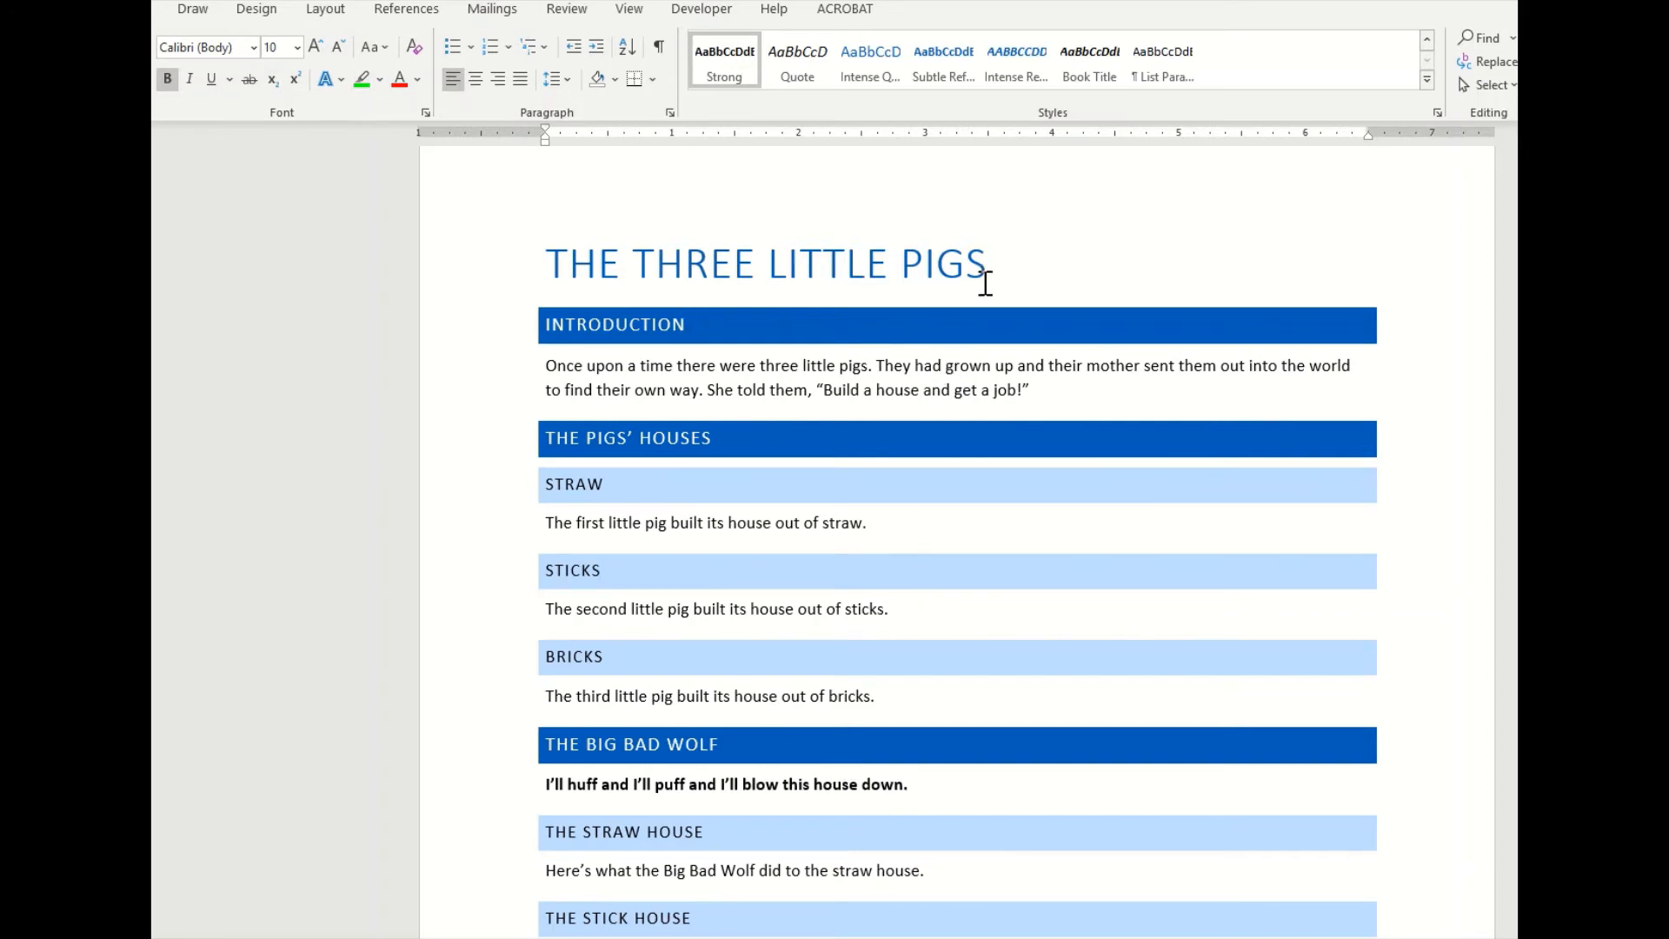
left_click_drag(991, 267, 548, 261)
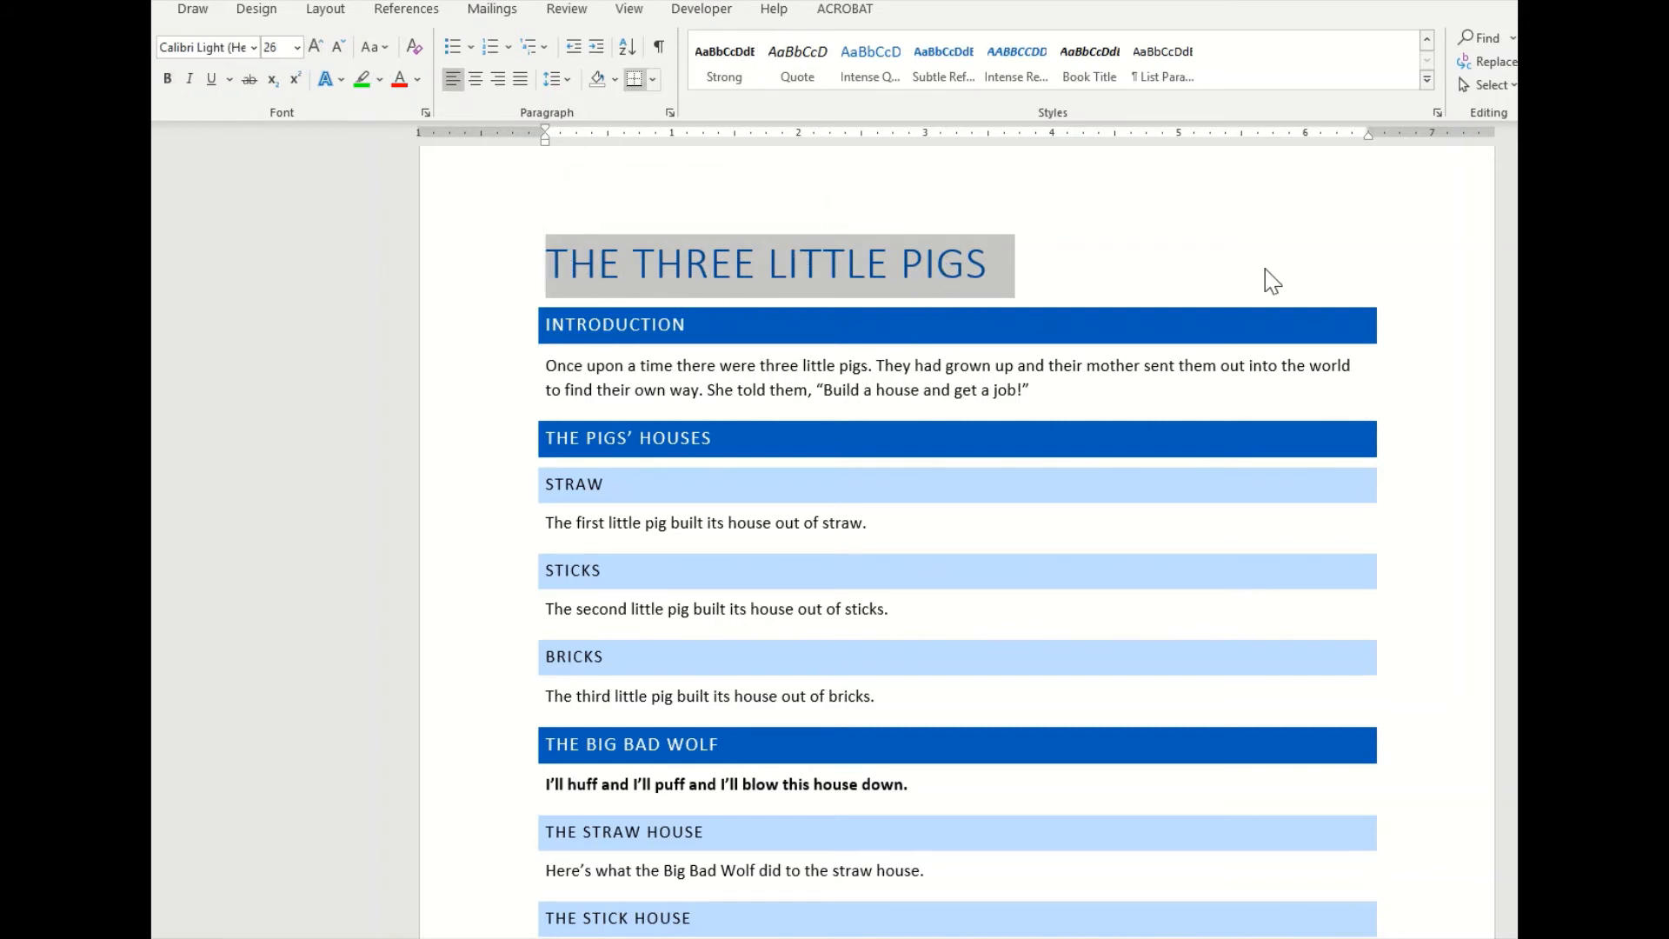
left_click(1428, 80)
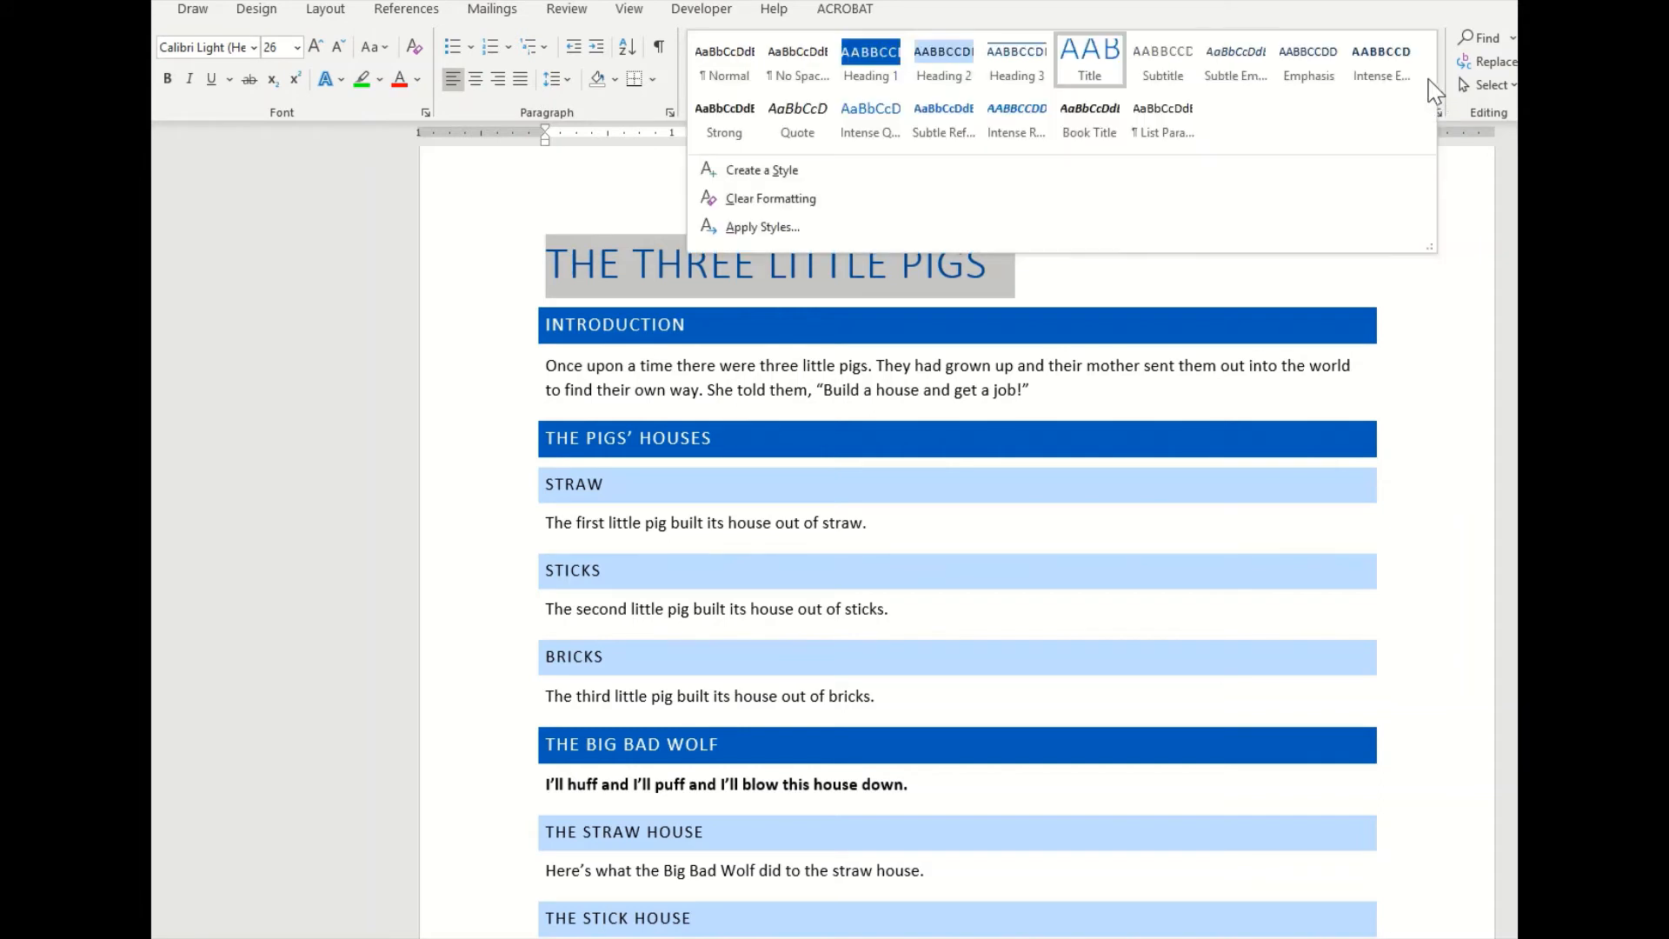
right_click(1089, 54)
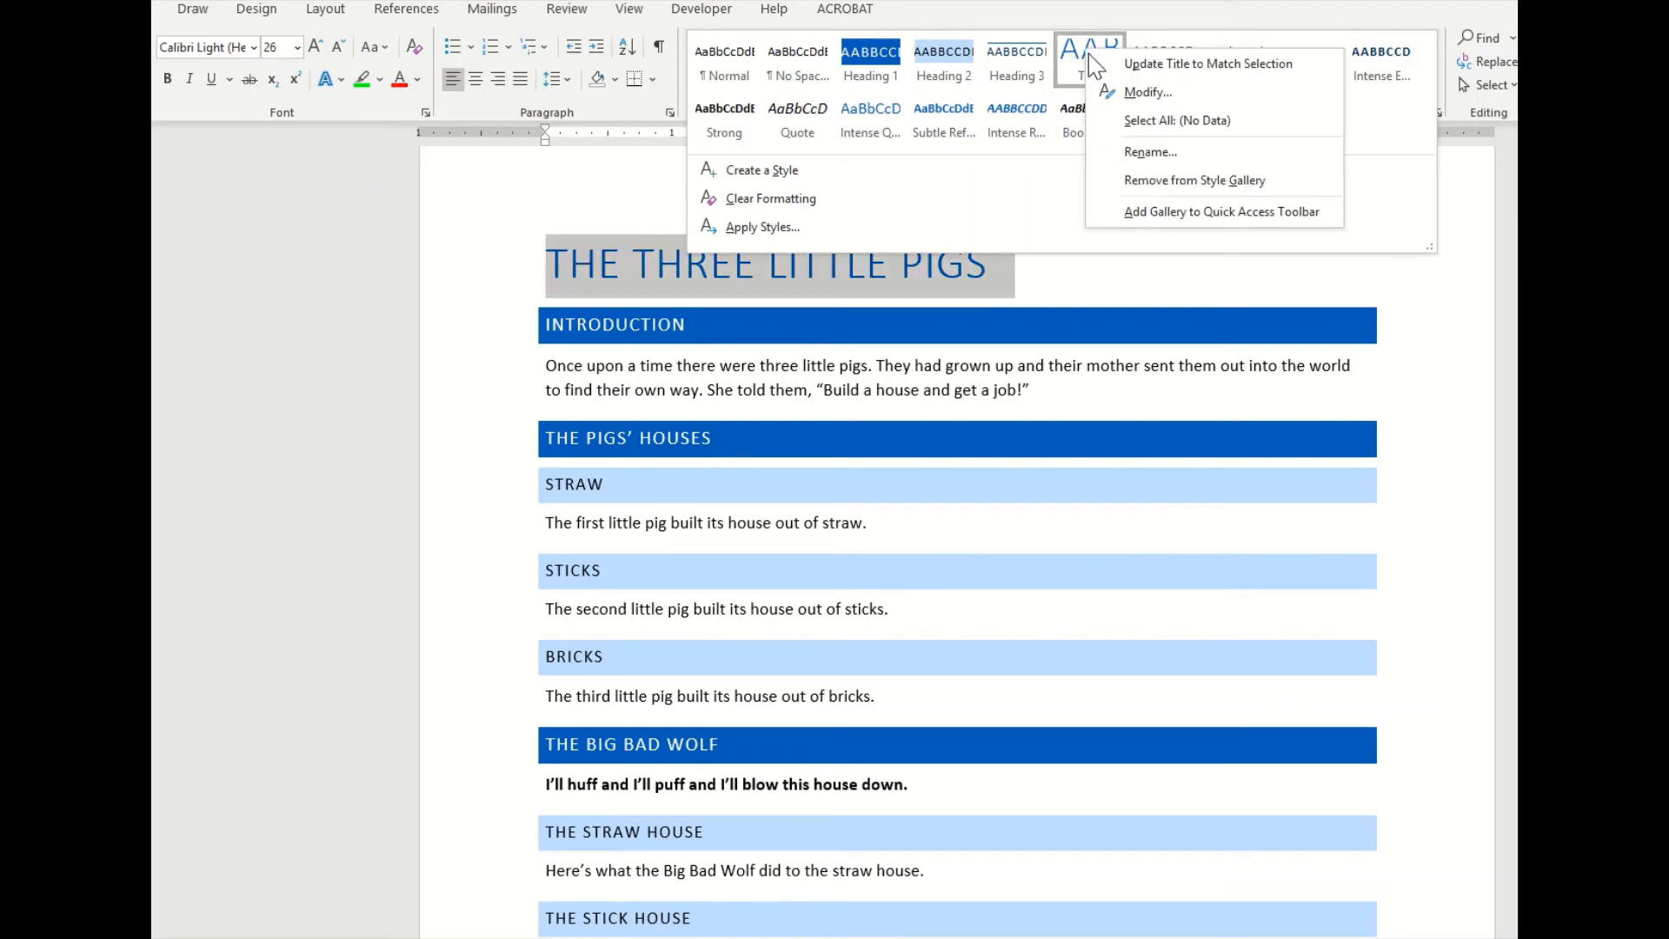
left_click(1144, 90)
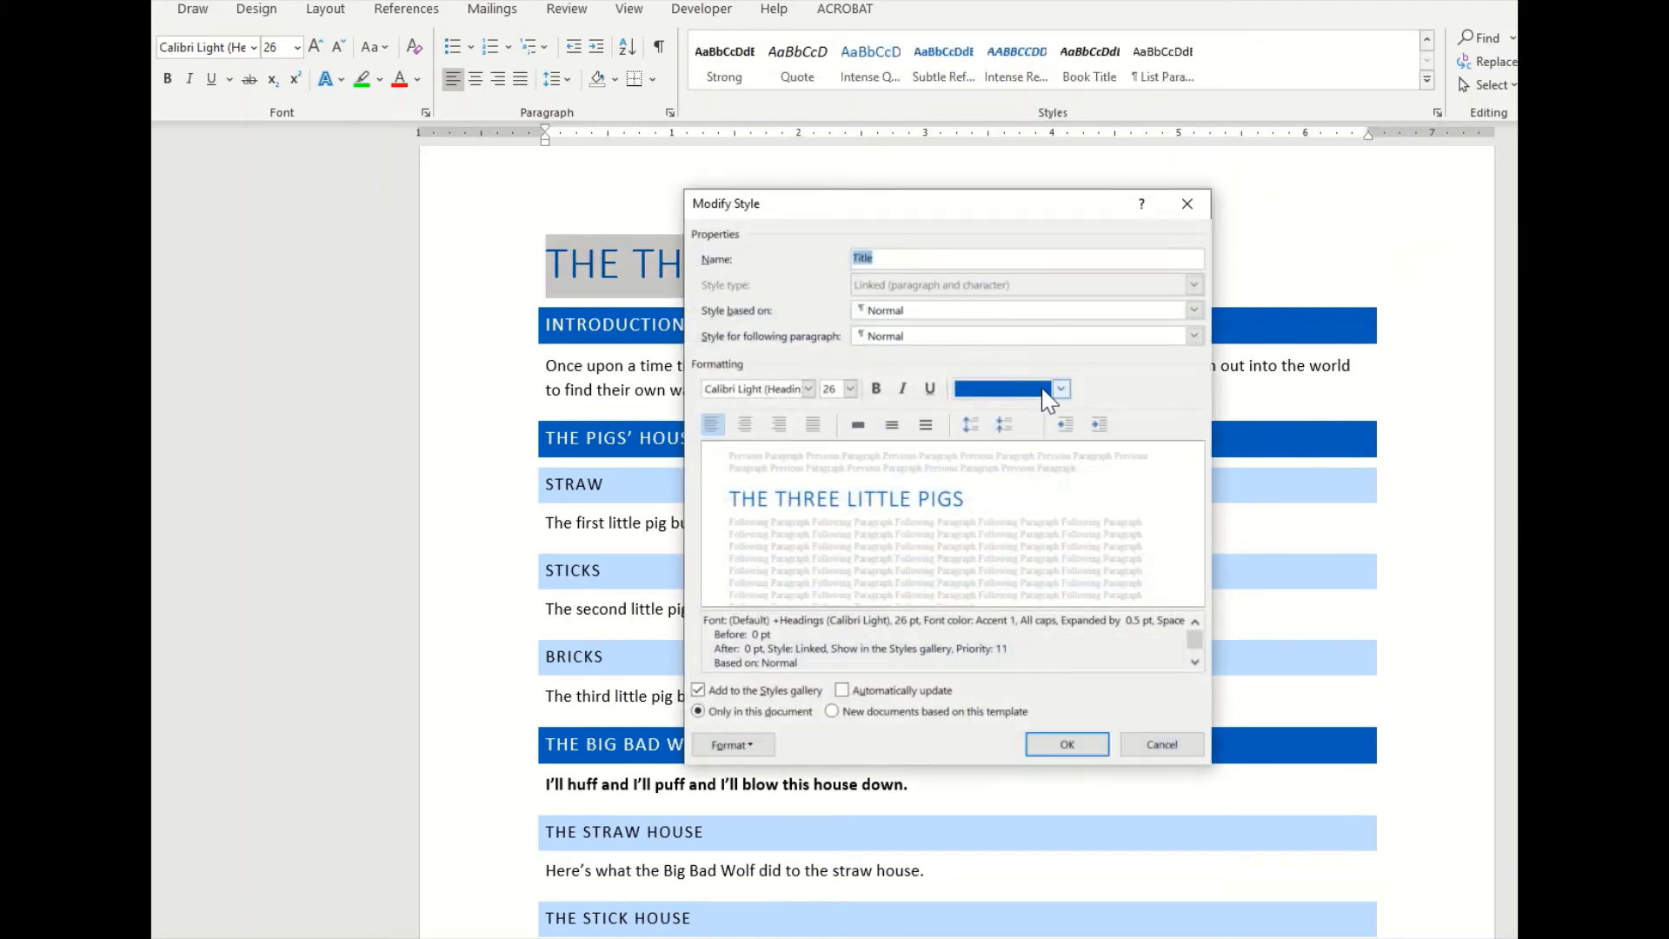
left_click(1059, 392)
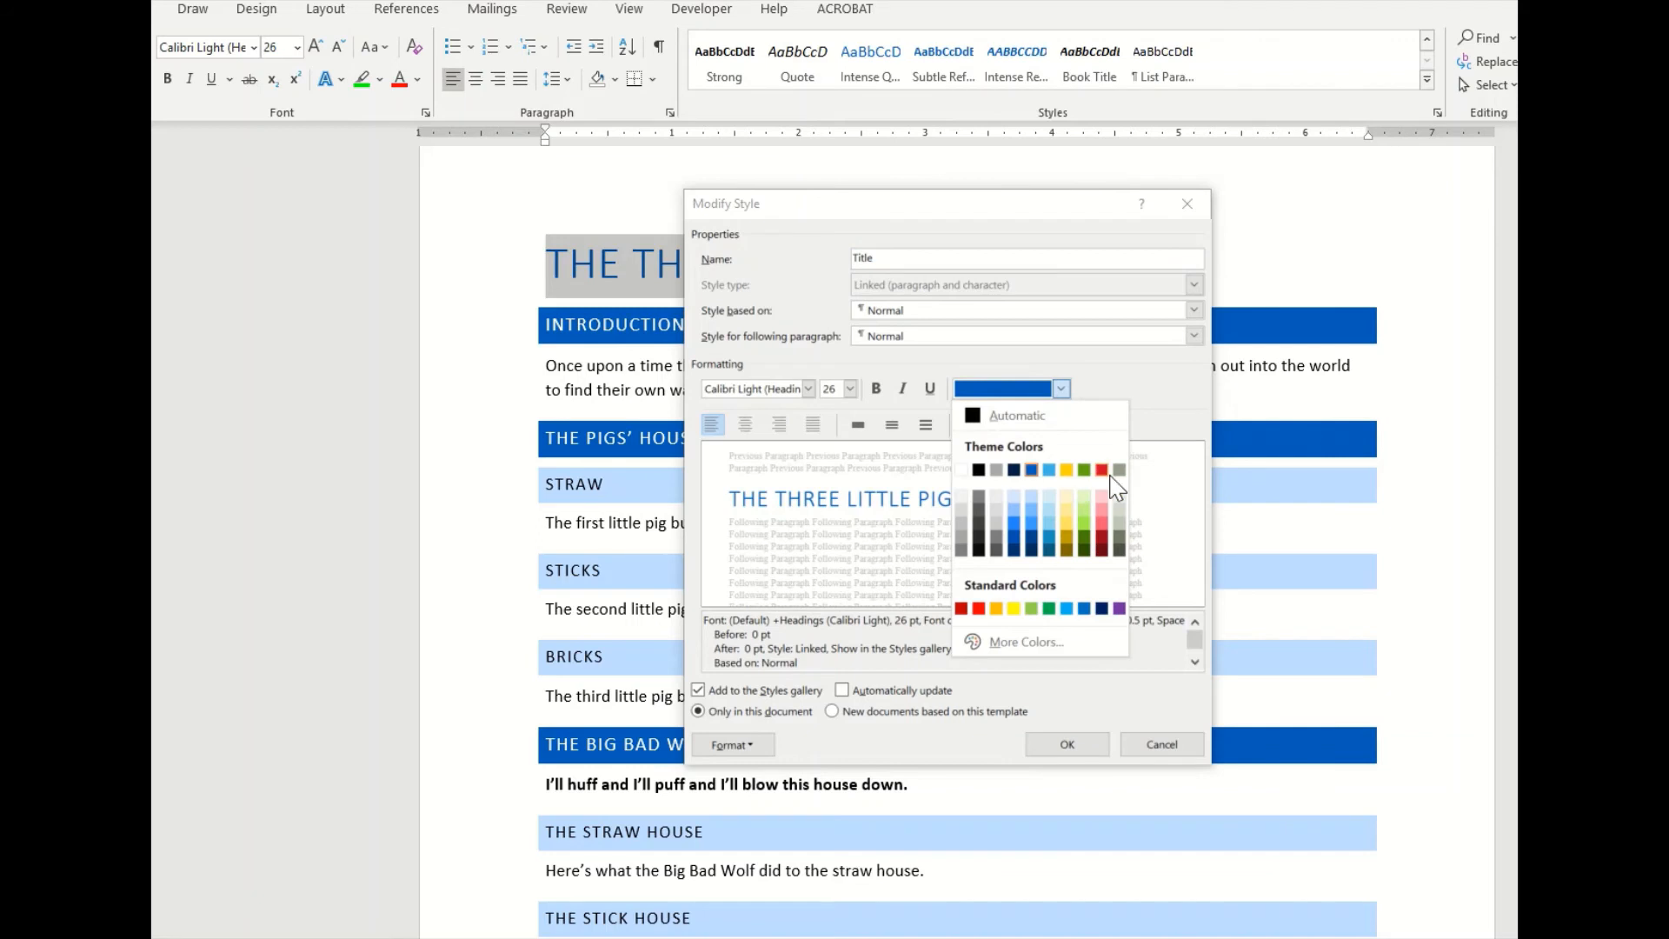
left_click(962, 608)
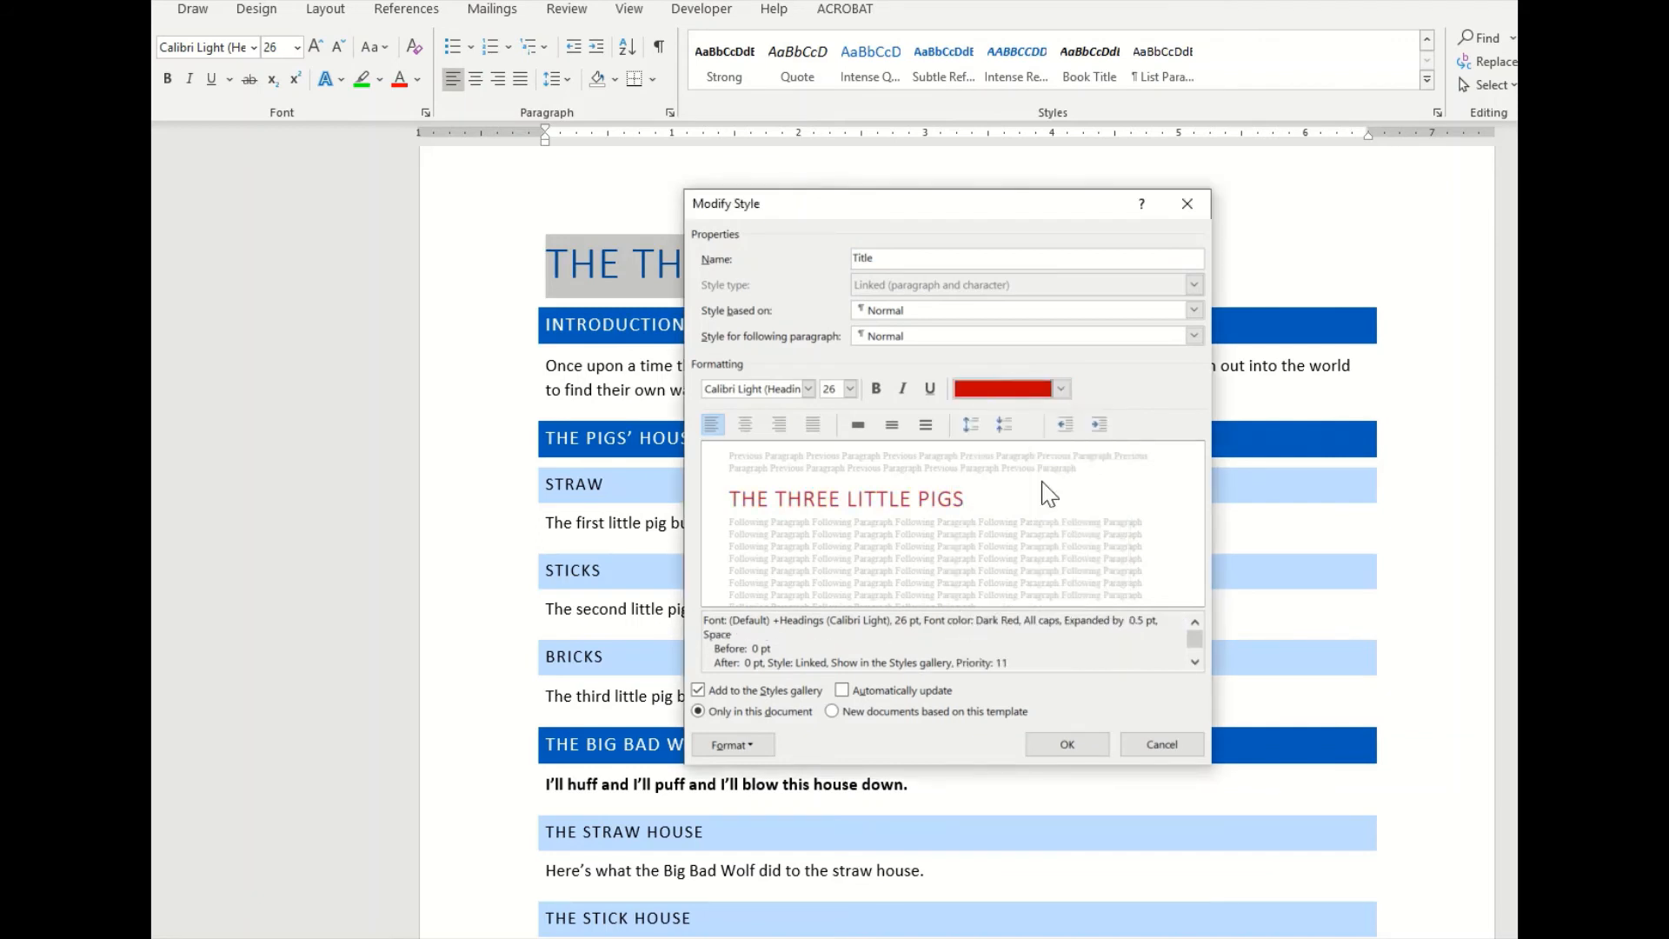
Set the Title style's font size to 20 and its font to Century Gothic, and accept the changes.
left_click(850, 389)
left_click(828, 520)
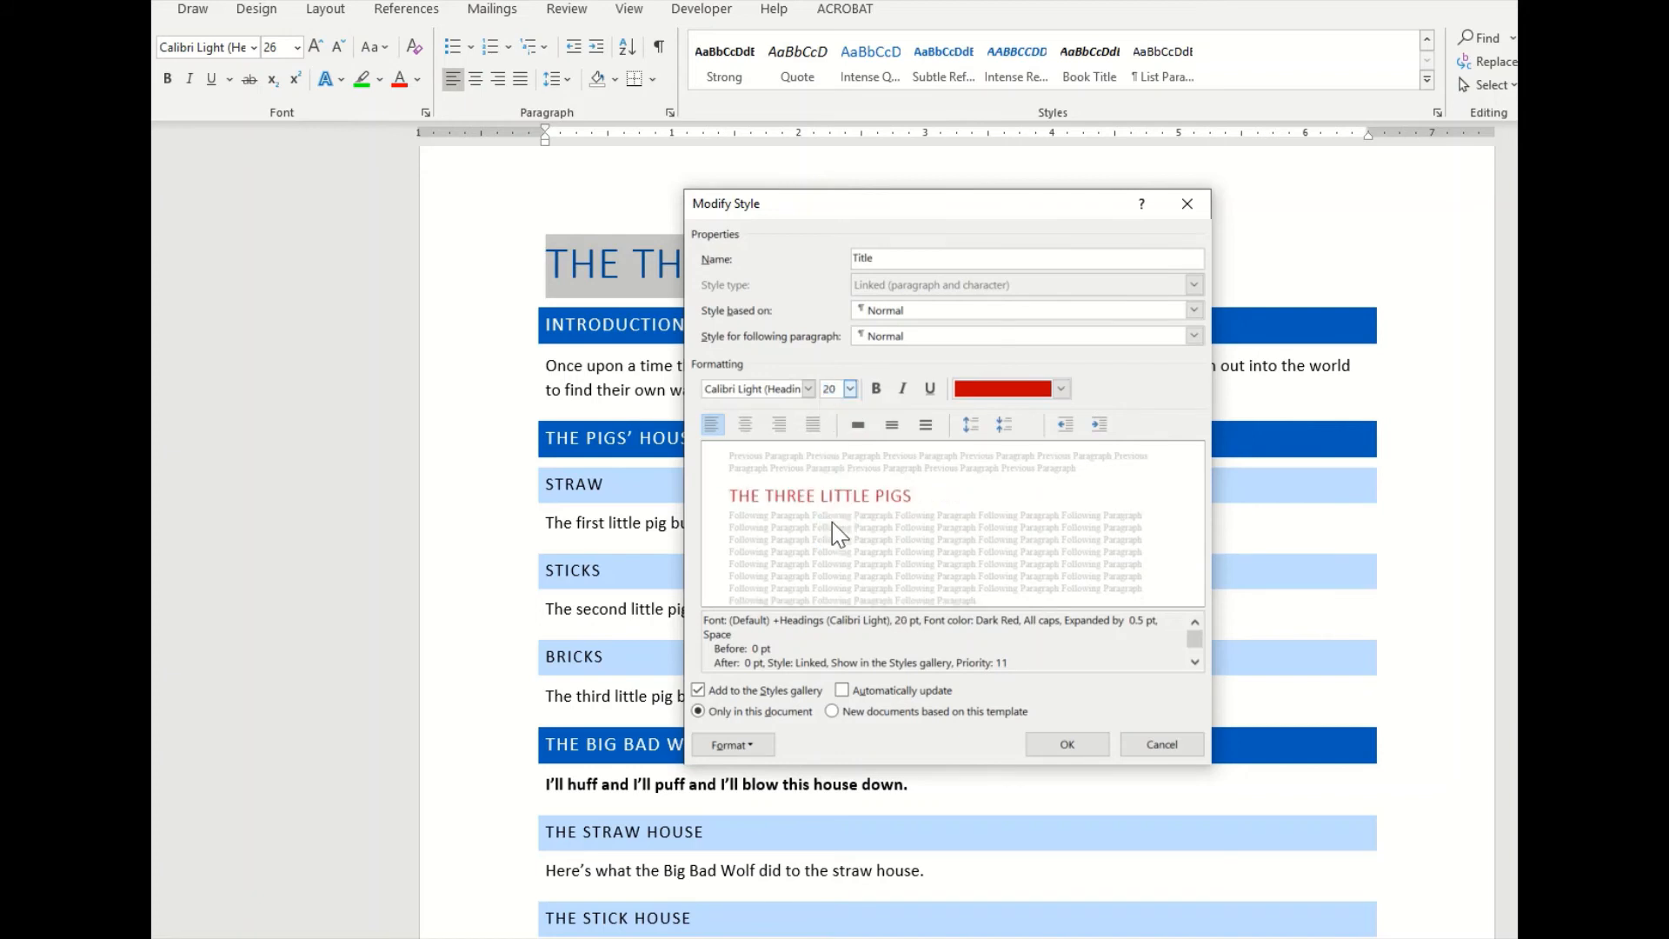
left_click(809, 389)
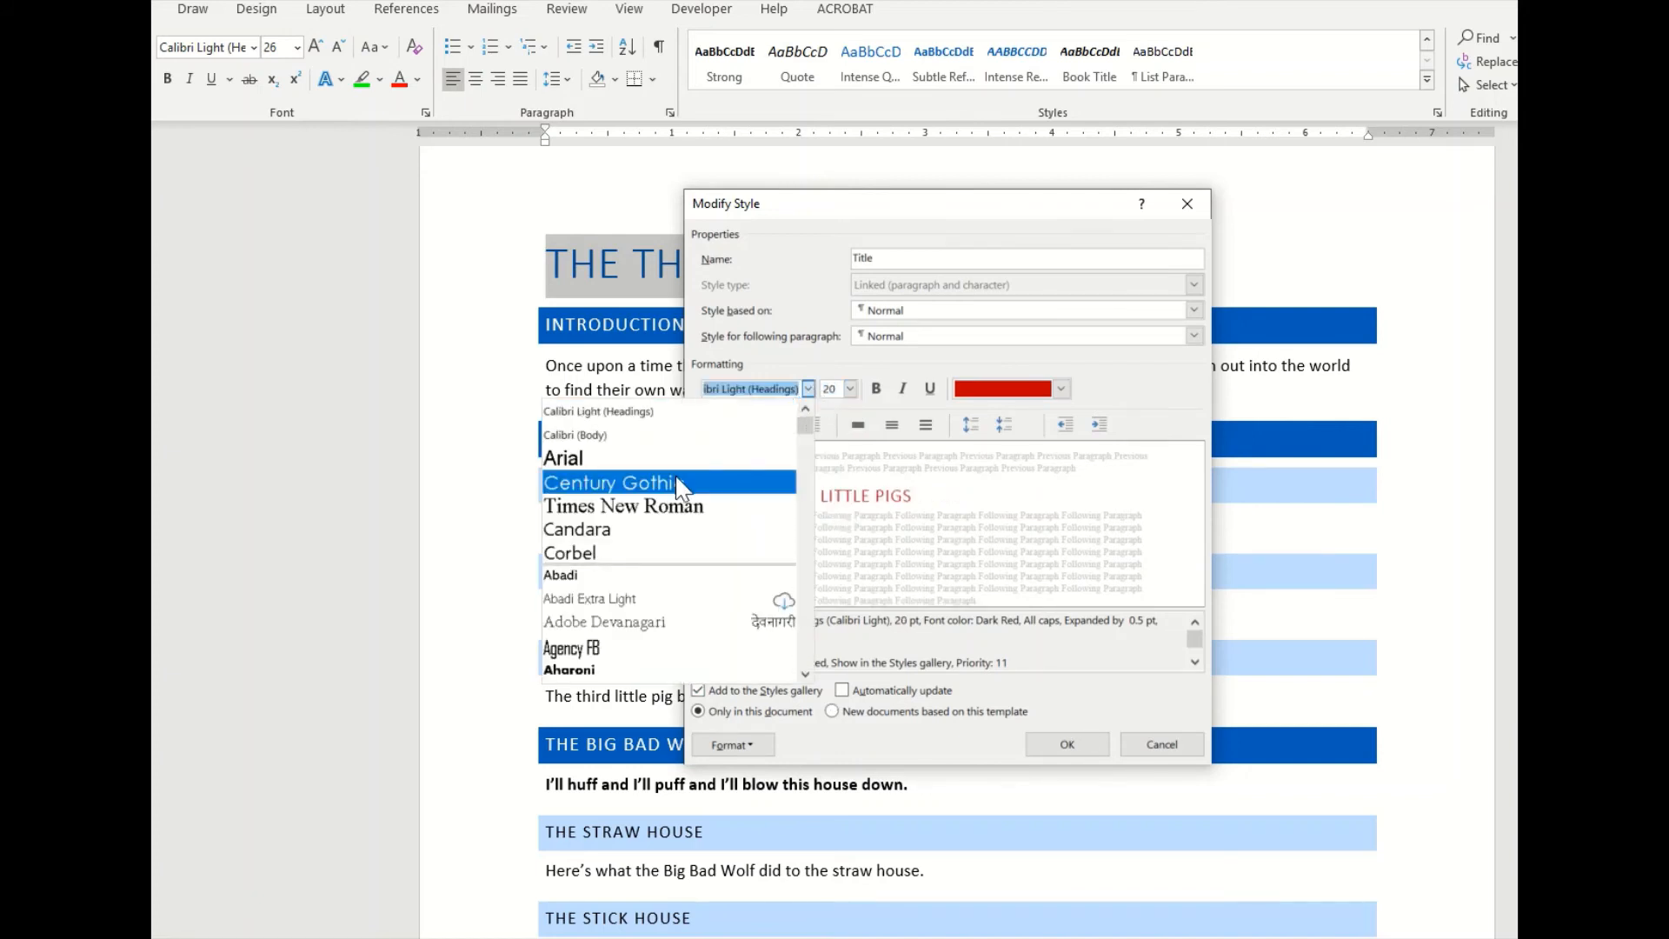
left_click(634, 484)
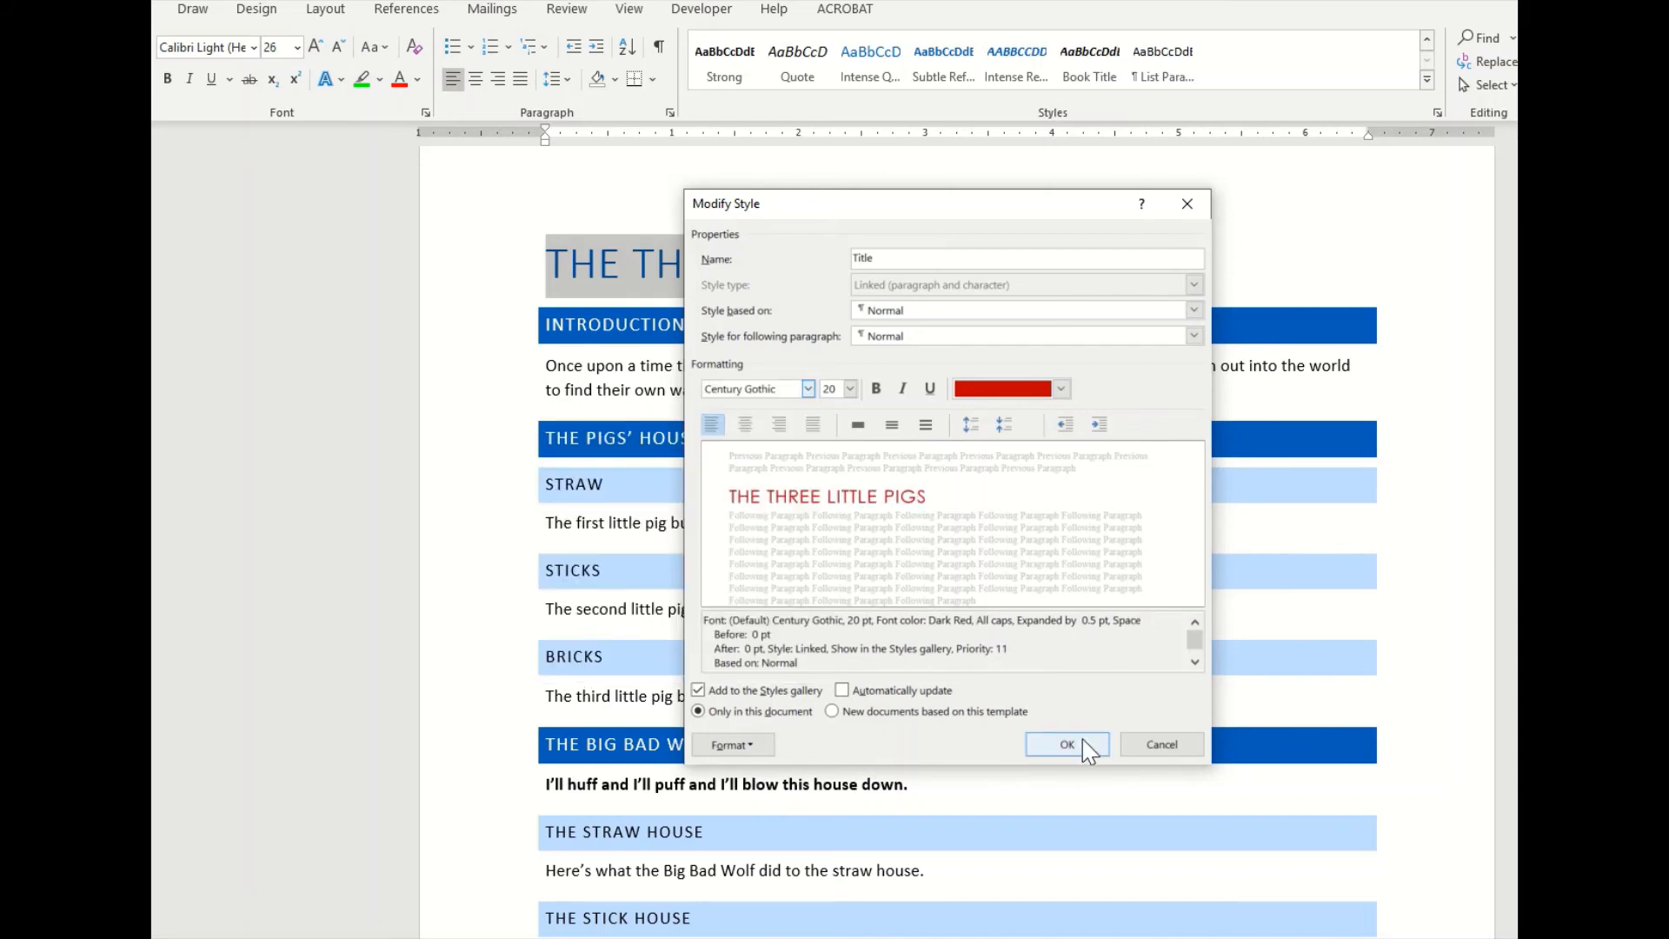
left_click(1062, 745)
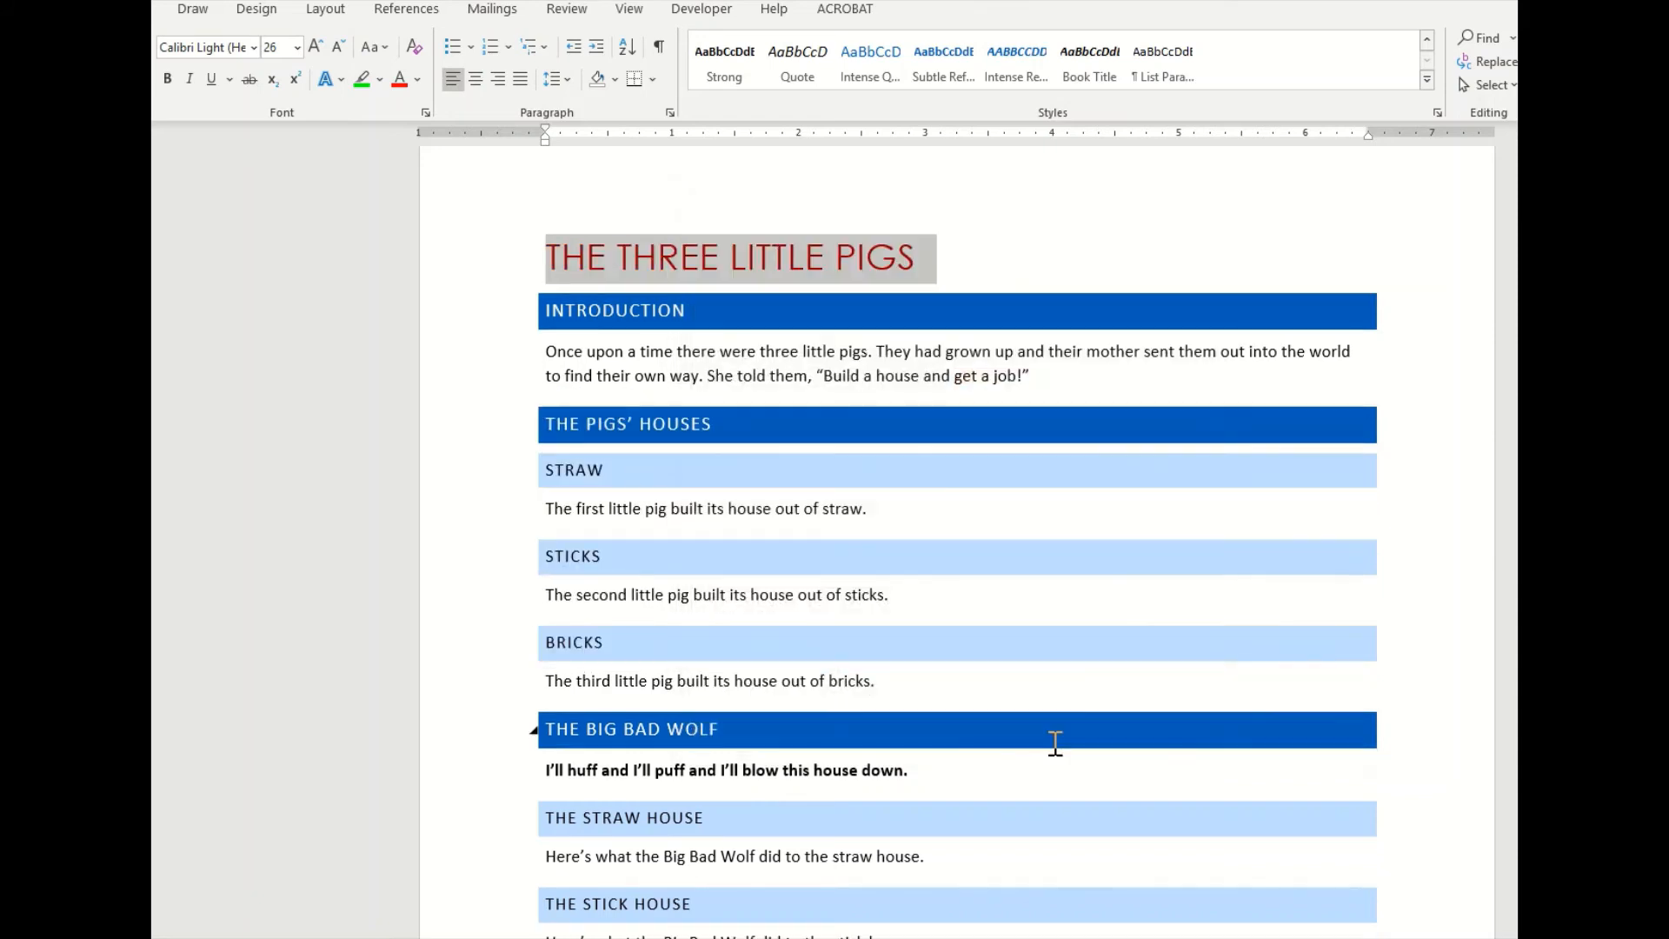
left_click(1436, 609)
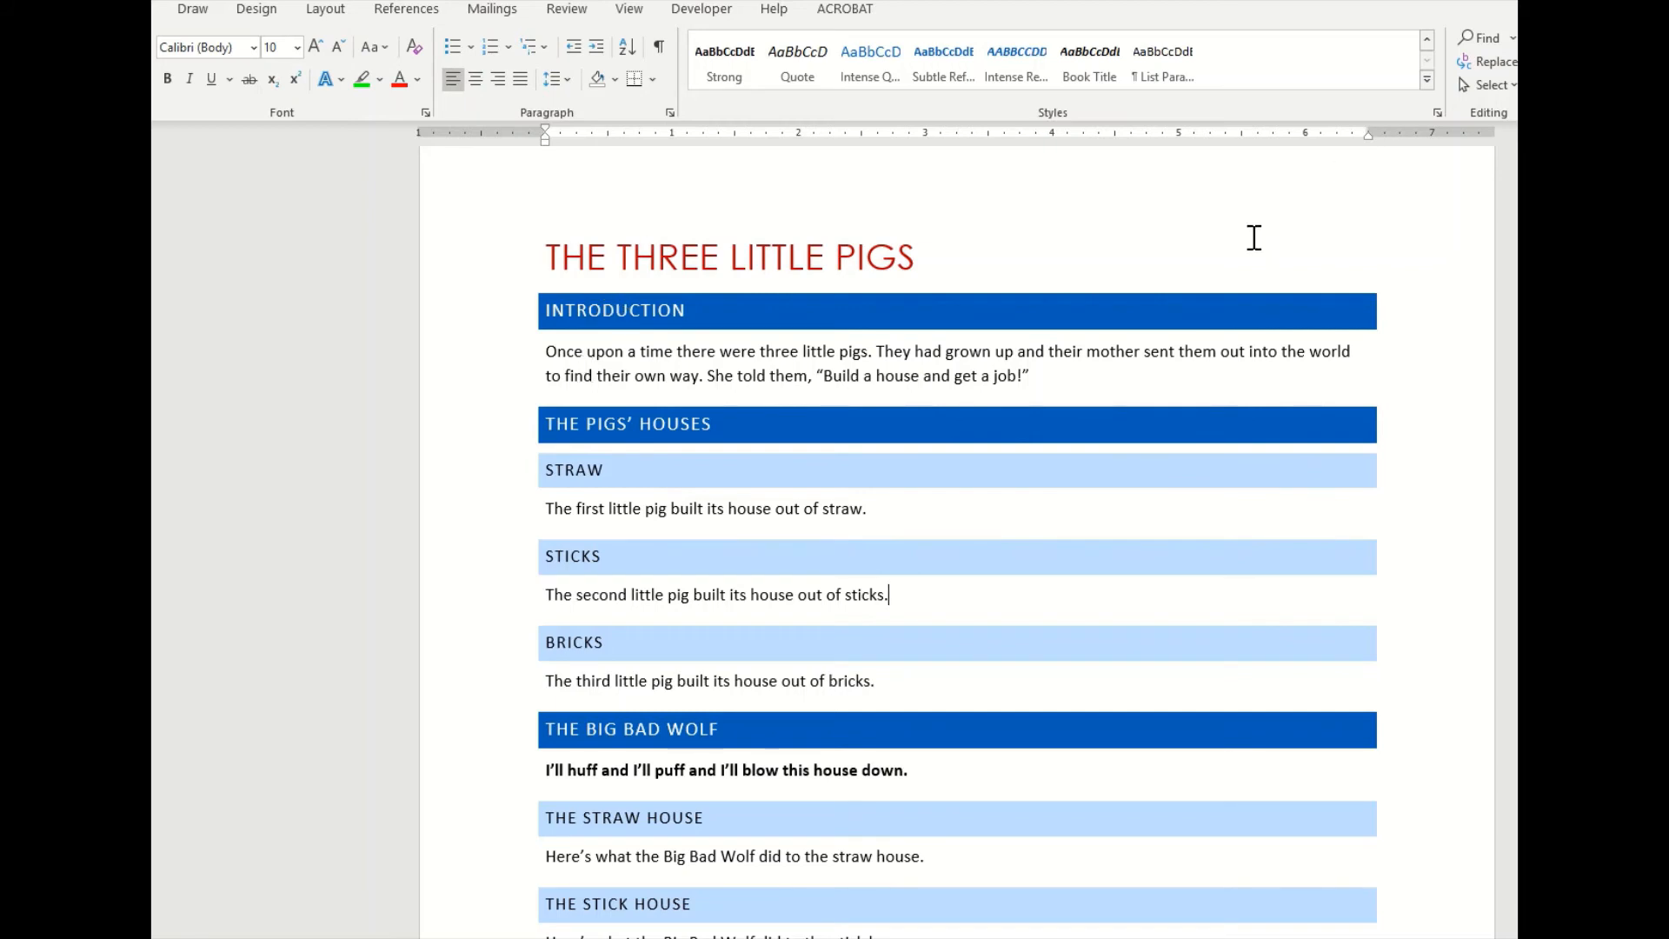
left_click_drag(1043, 382, 548, 349)
left_click(1427, 79)
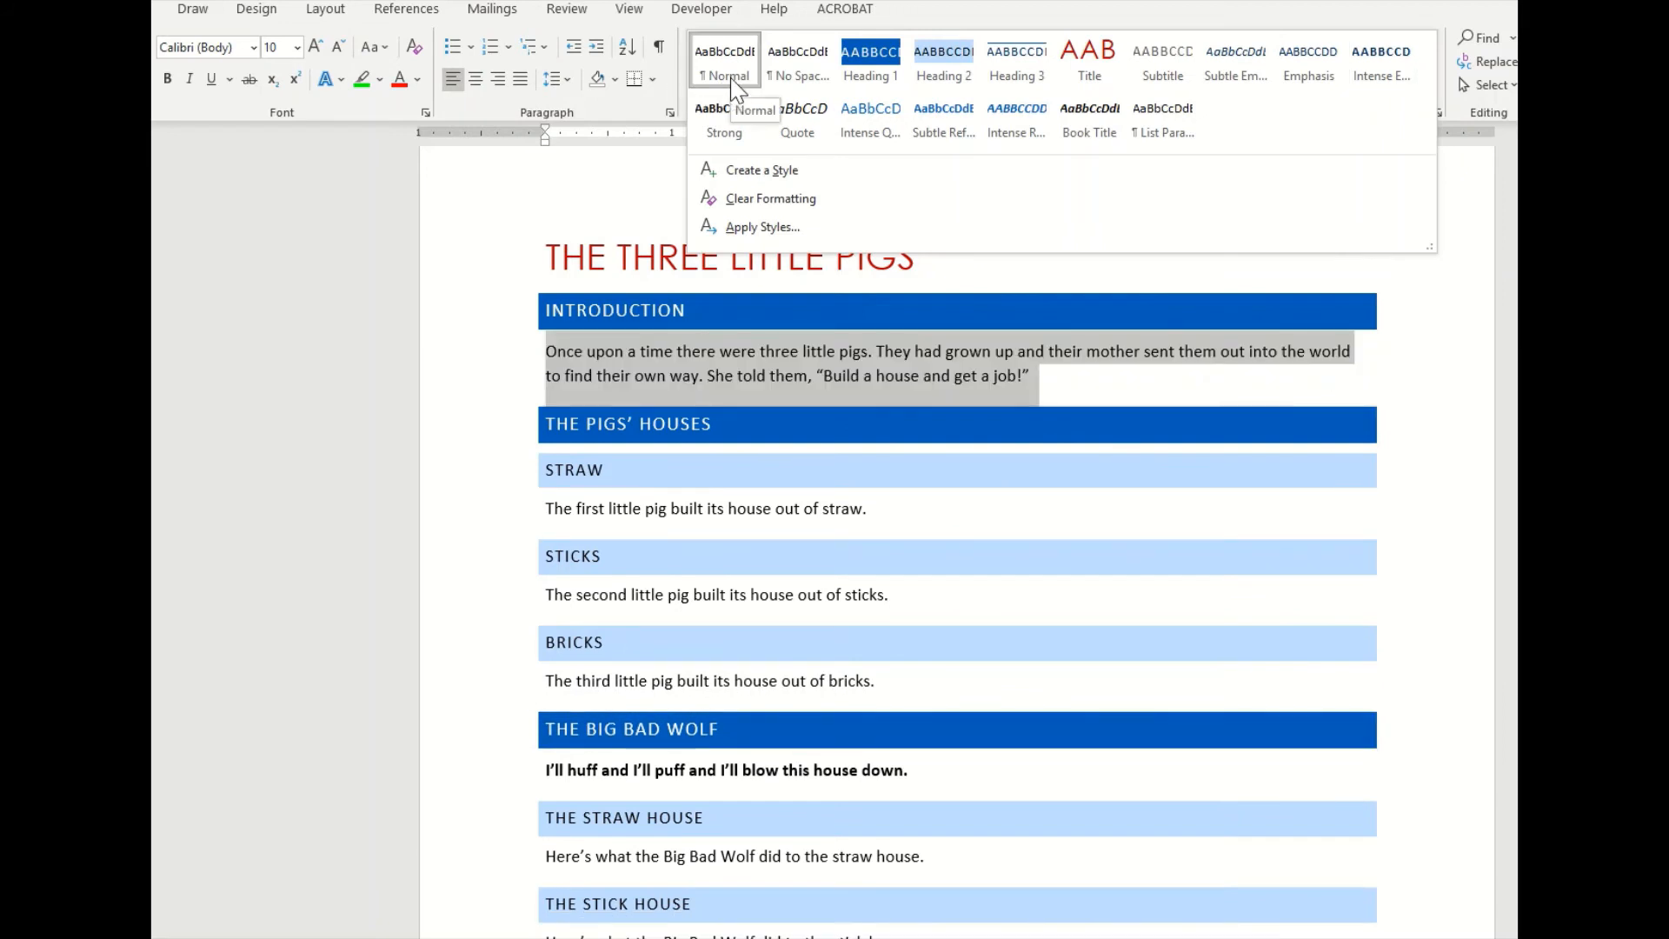
left_click(1048, 389)
Modify the Normal style of the introduction paragraph to use the Arial font at size 11.
left_click_drag(1047, 376, 525, 365)
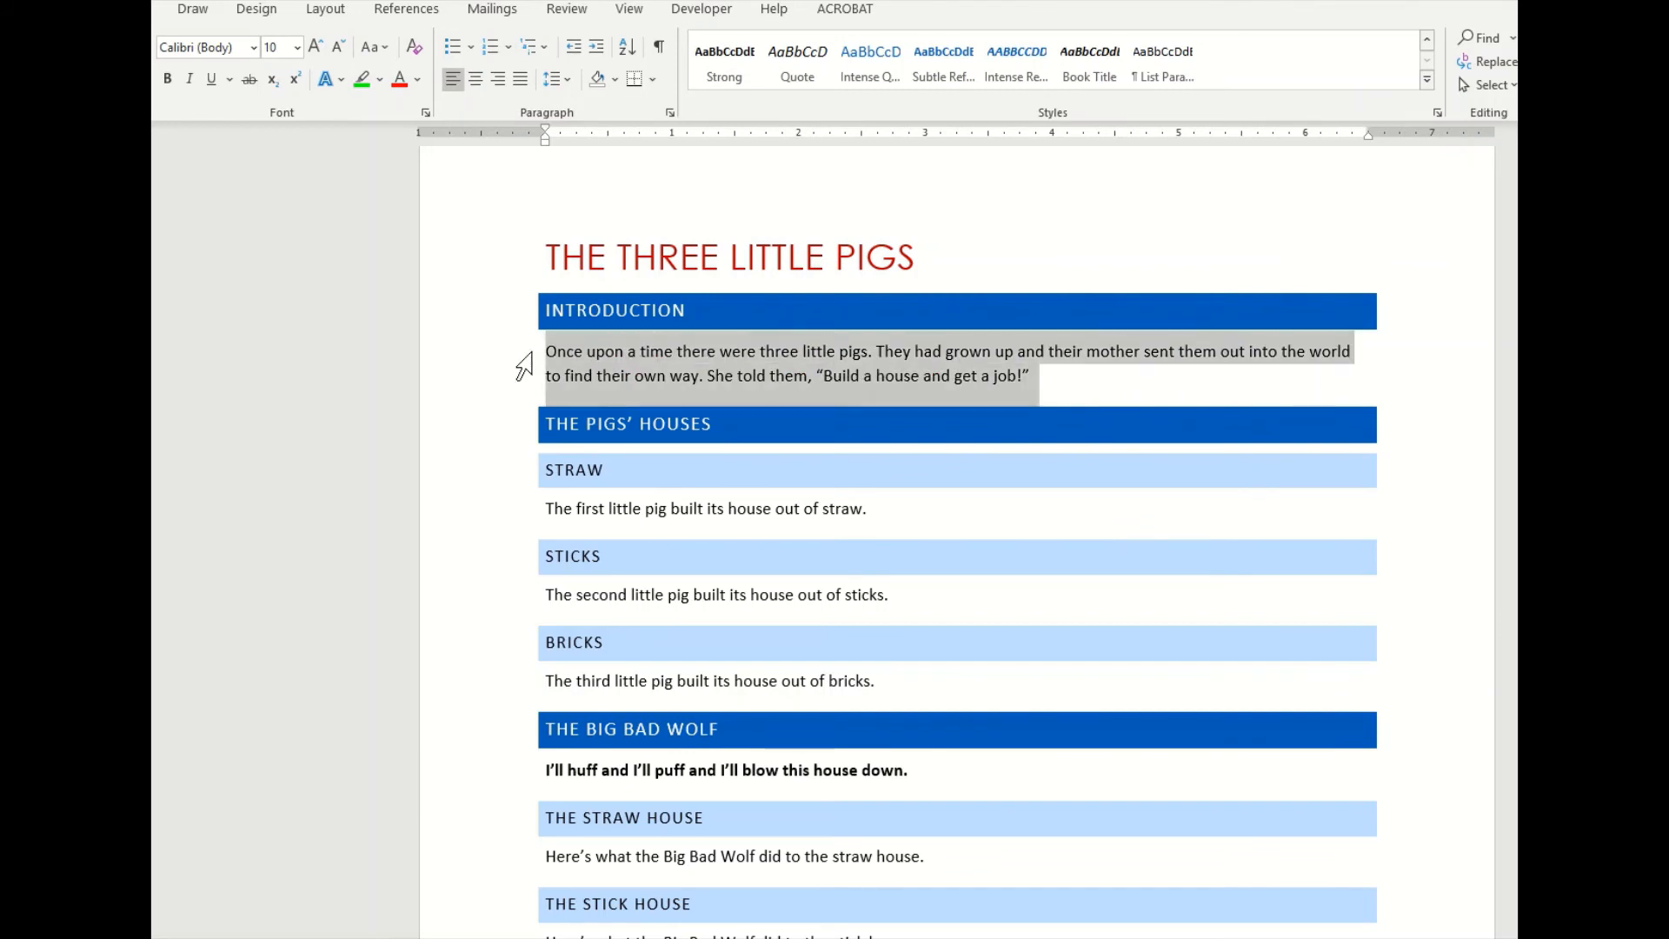
left_click(767, 66)
left_click(1424, 85)
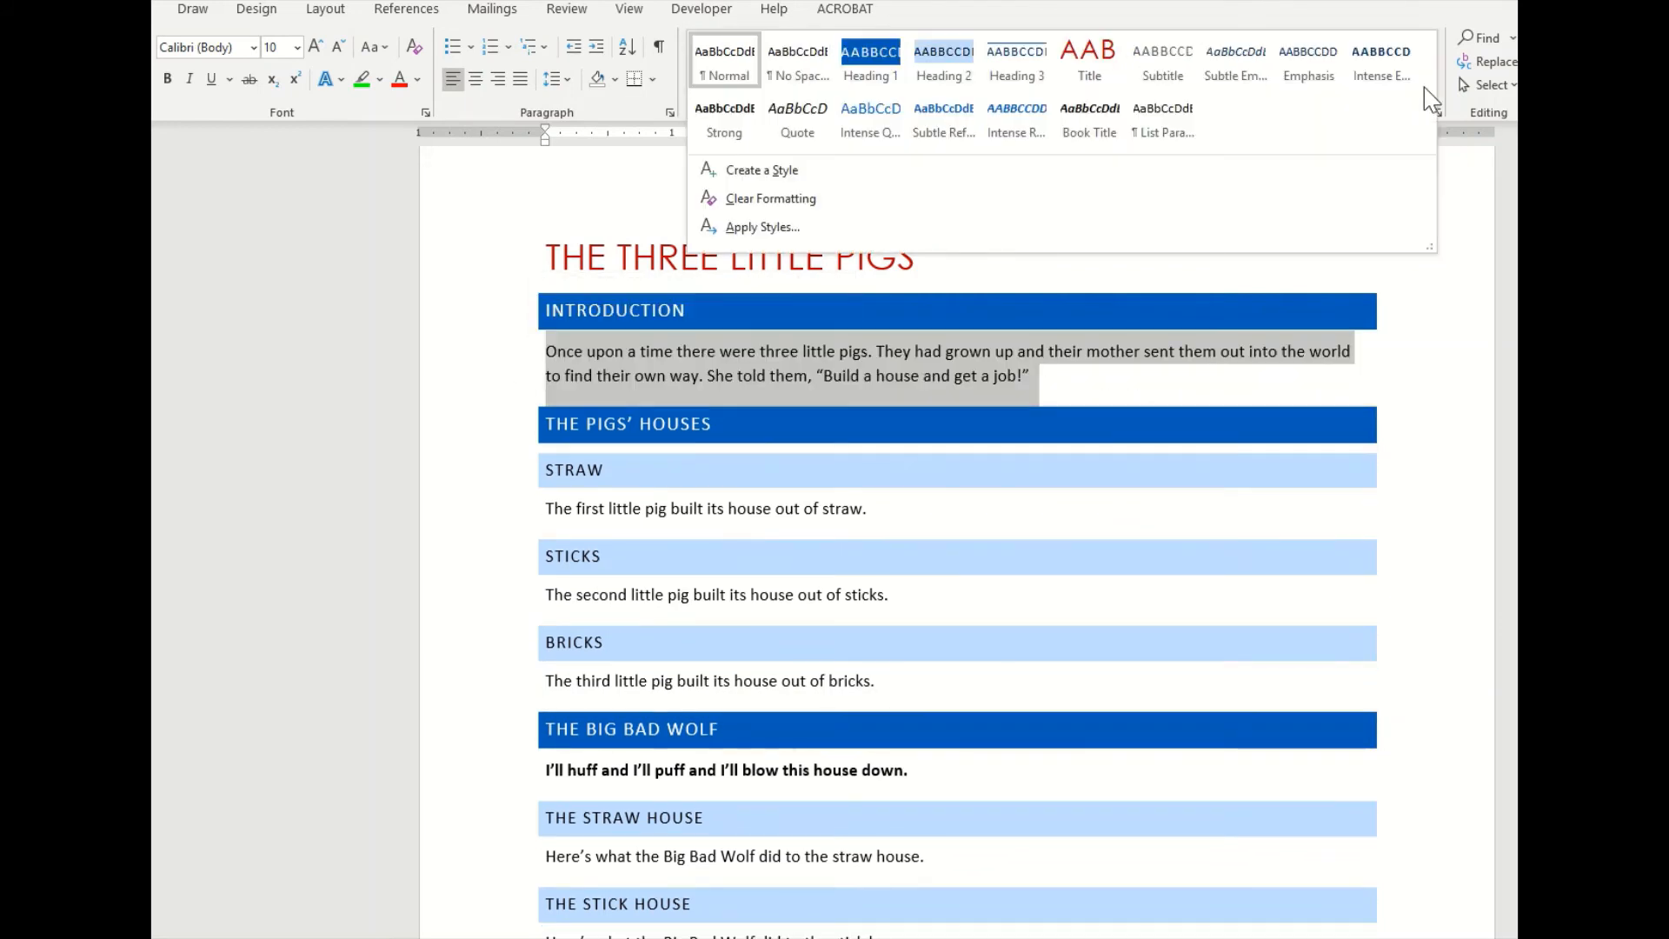
right_click(745, 65)
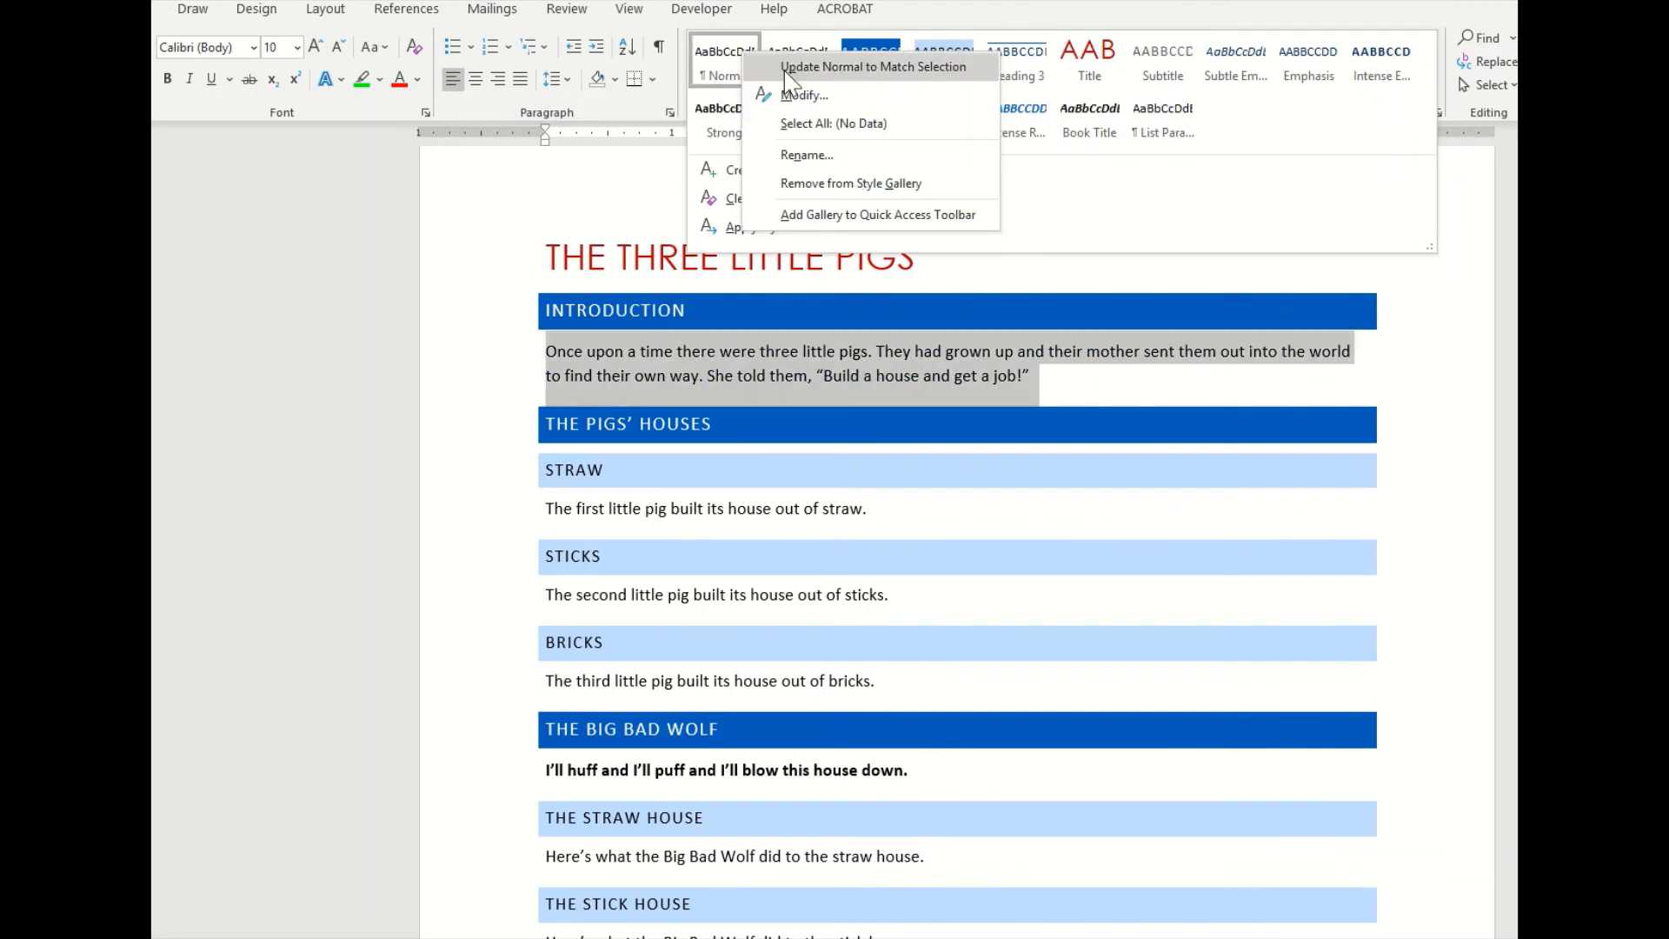
left_click(778, 91)
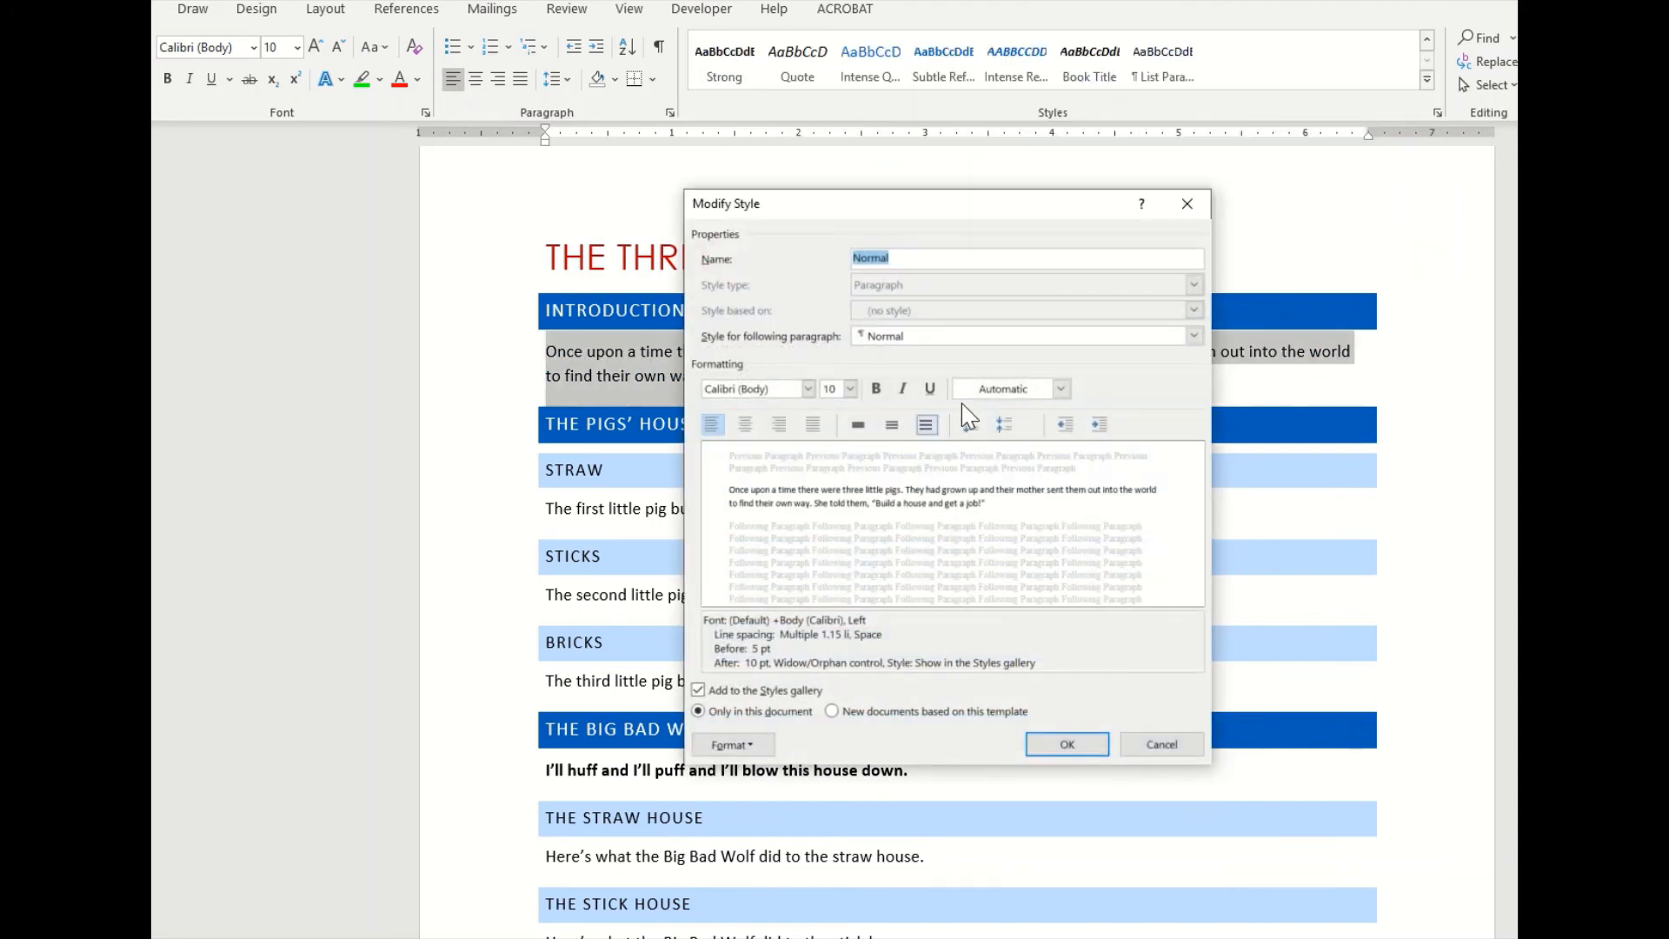
left_click(807, 389)
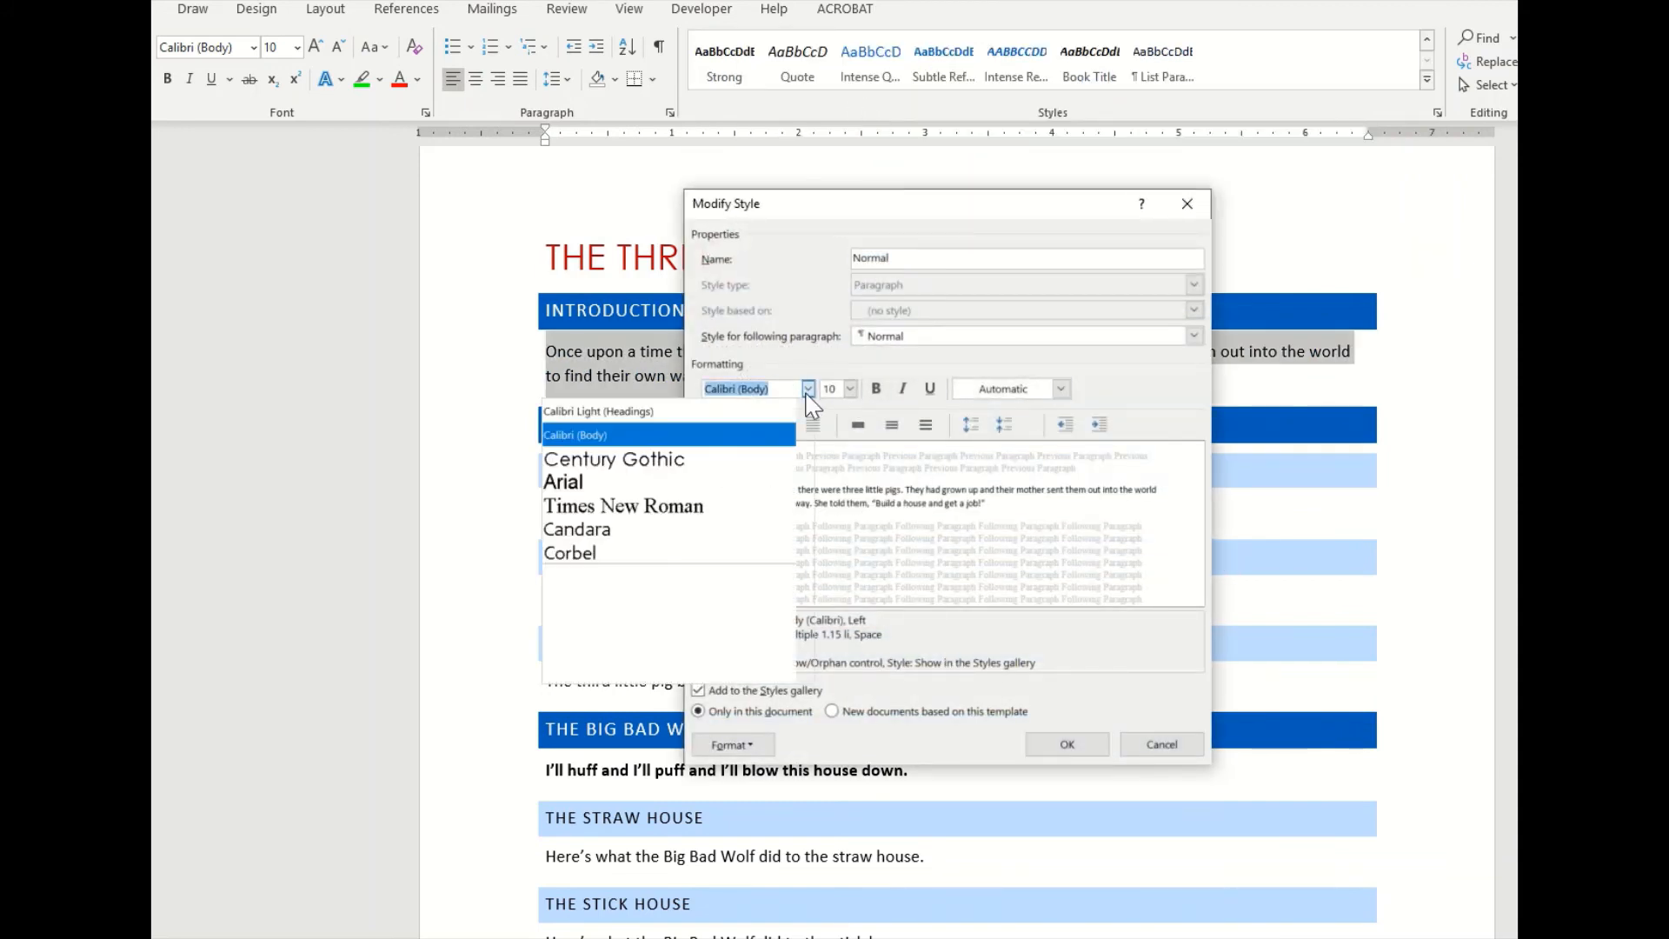
left_click(660, 474)
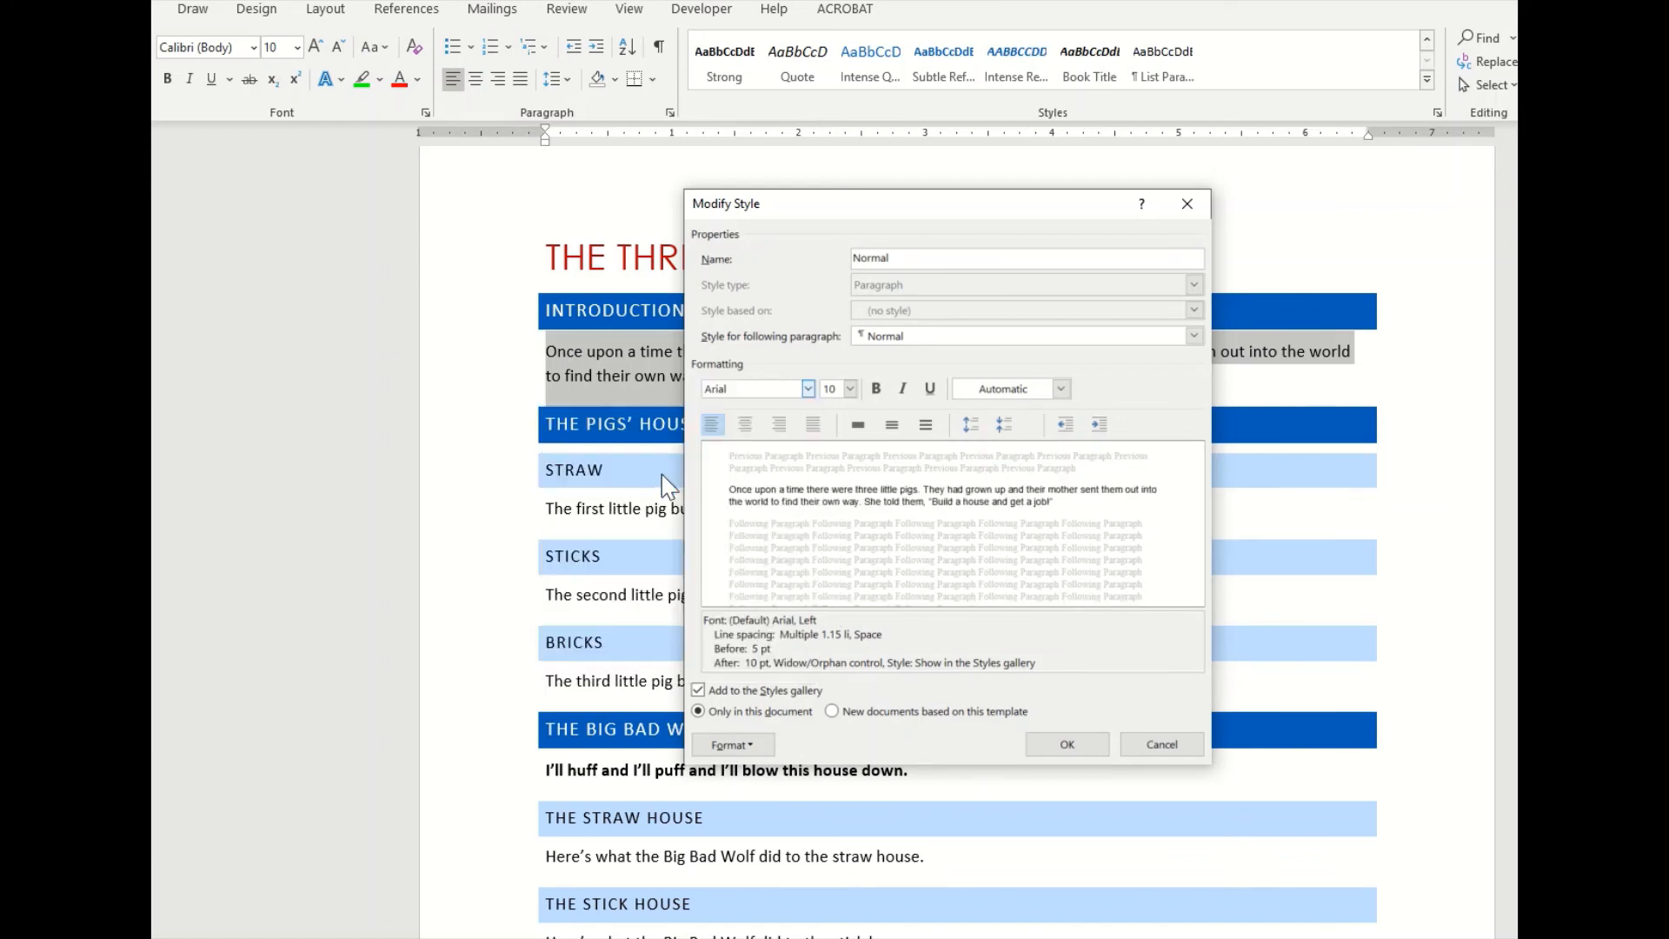
left_click(850, 388)
left_click(829, 452)
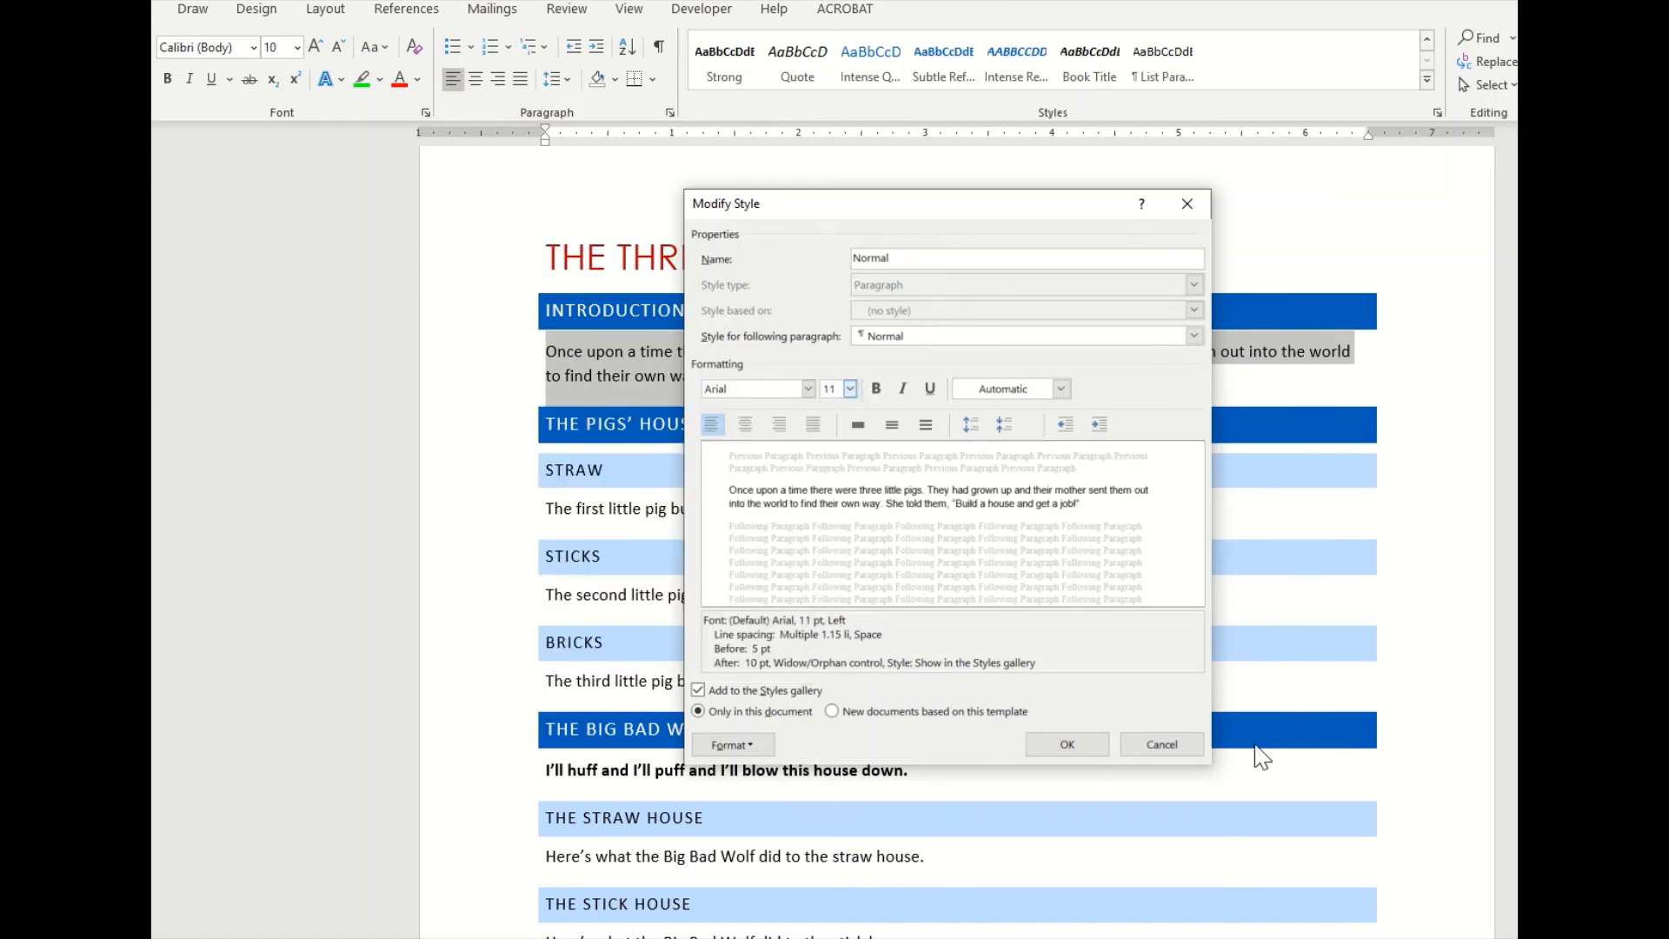
left_click(1068, 745)
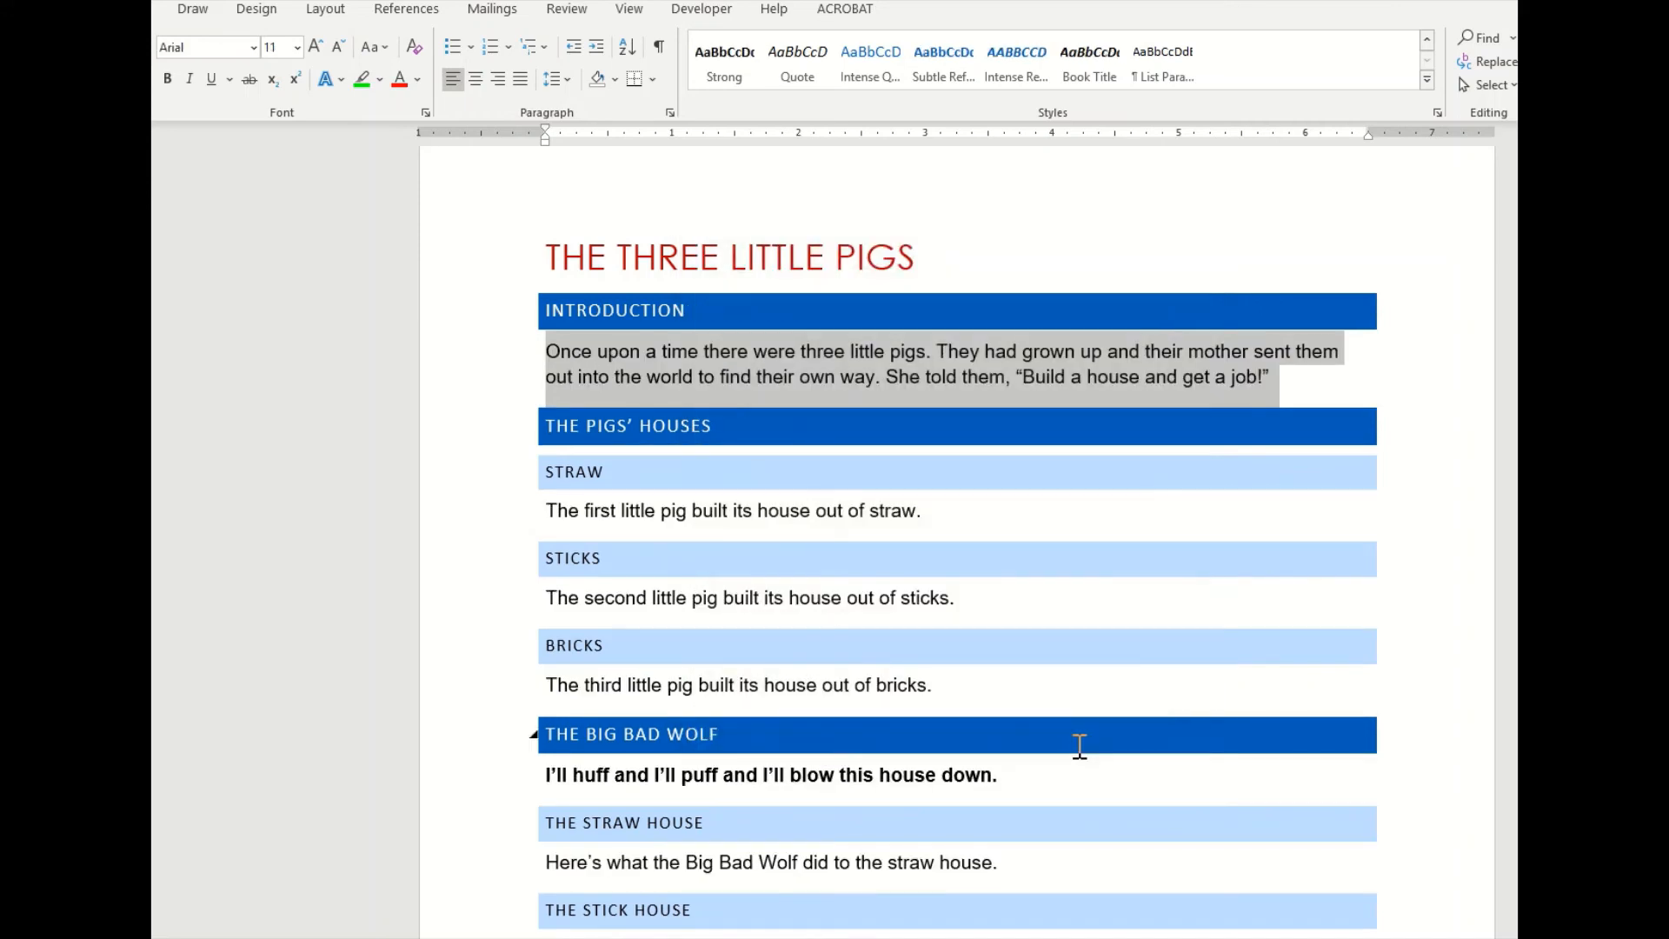
left_click(1074, 513)
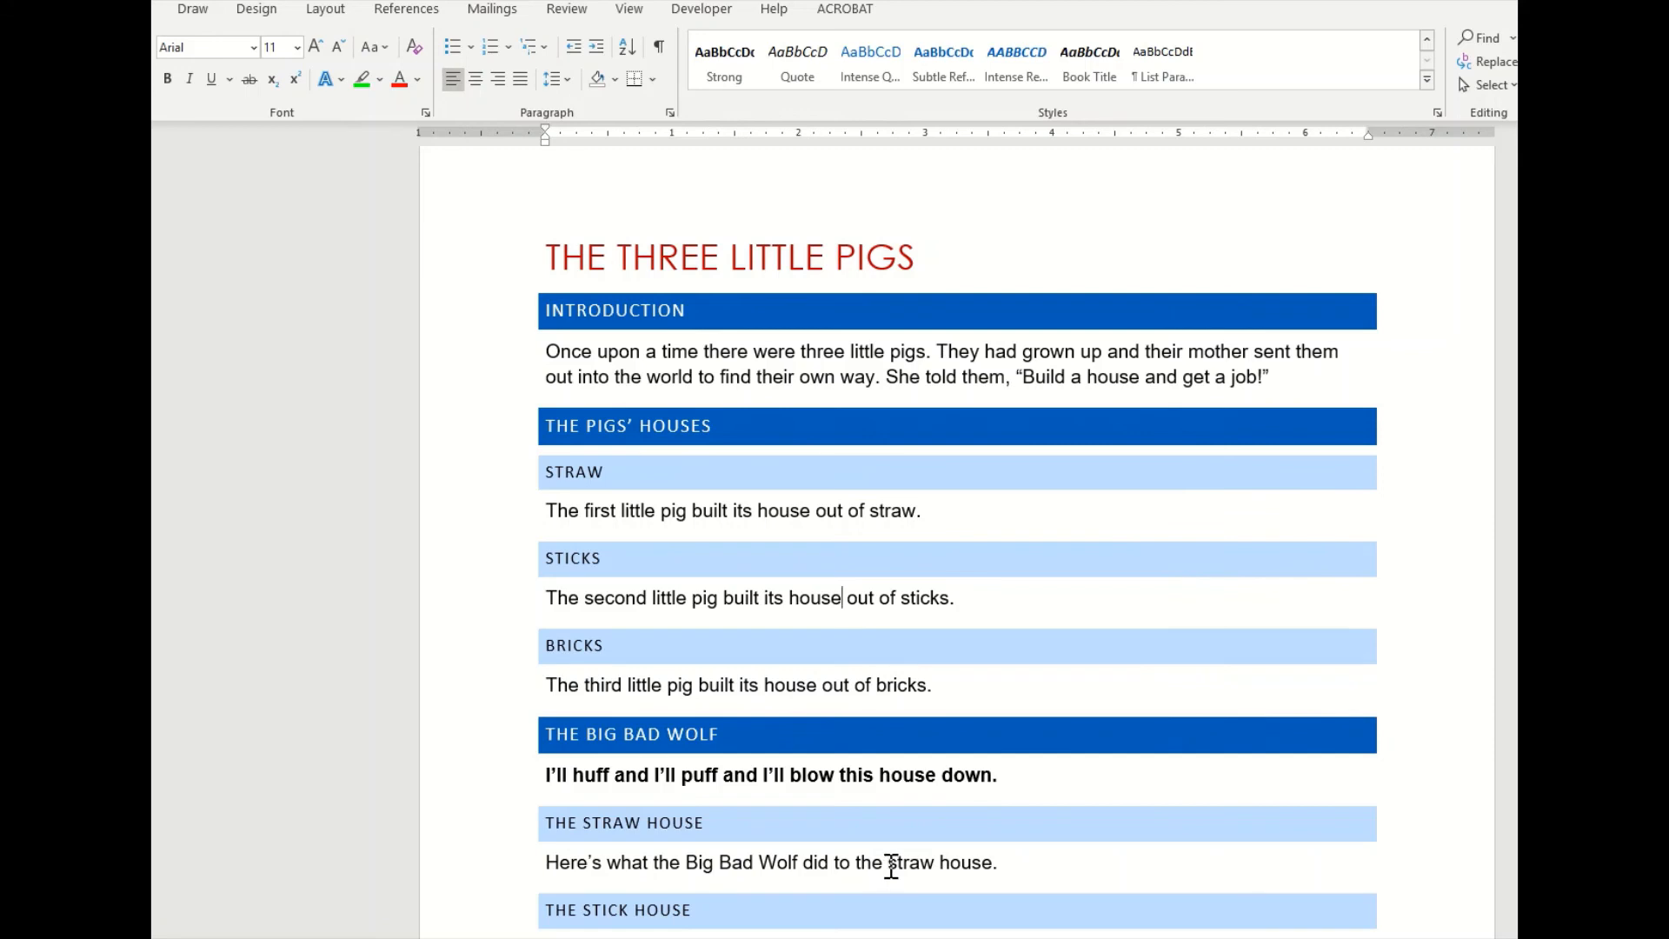
Collapse the Introduction, The Pigs' Houses and The Big Bad Wolf sections so only their main headings show.
scroll(888, 863, "down", 5)
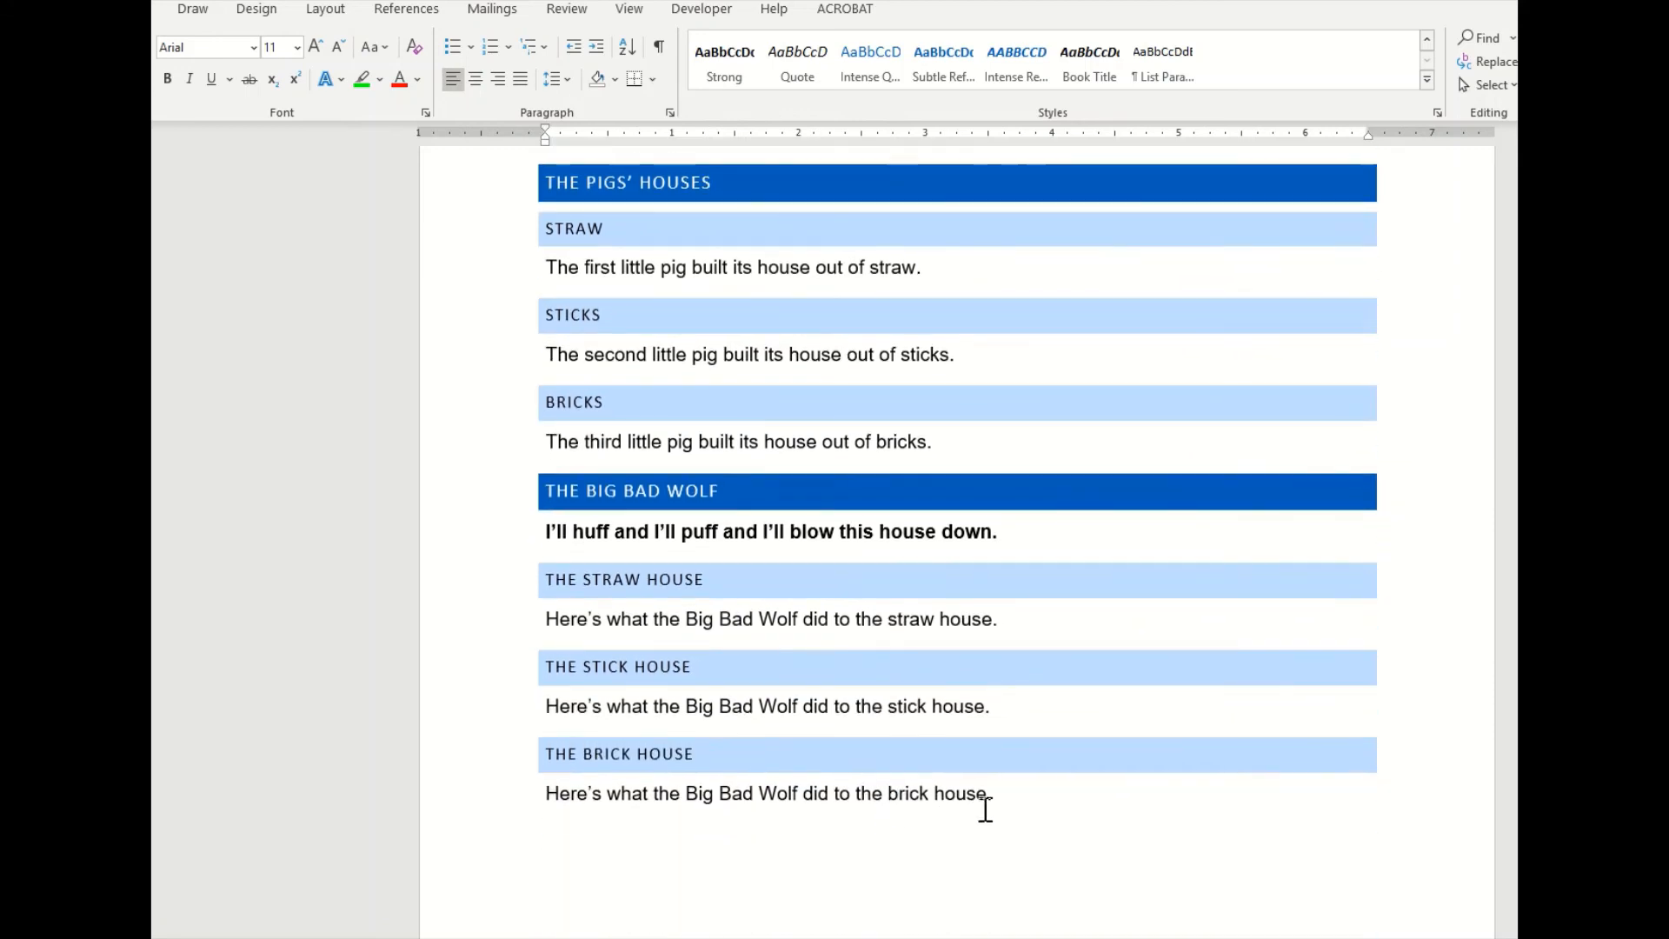
scroll(870, 702, "up", 1)
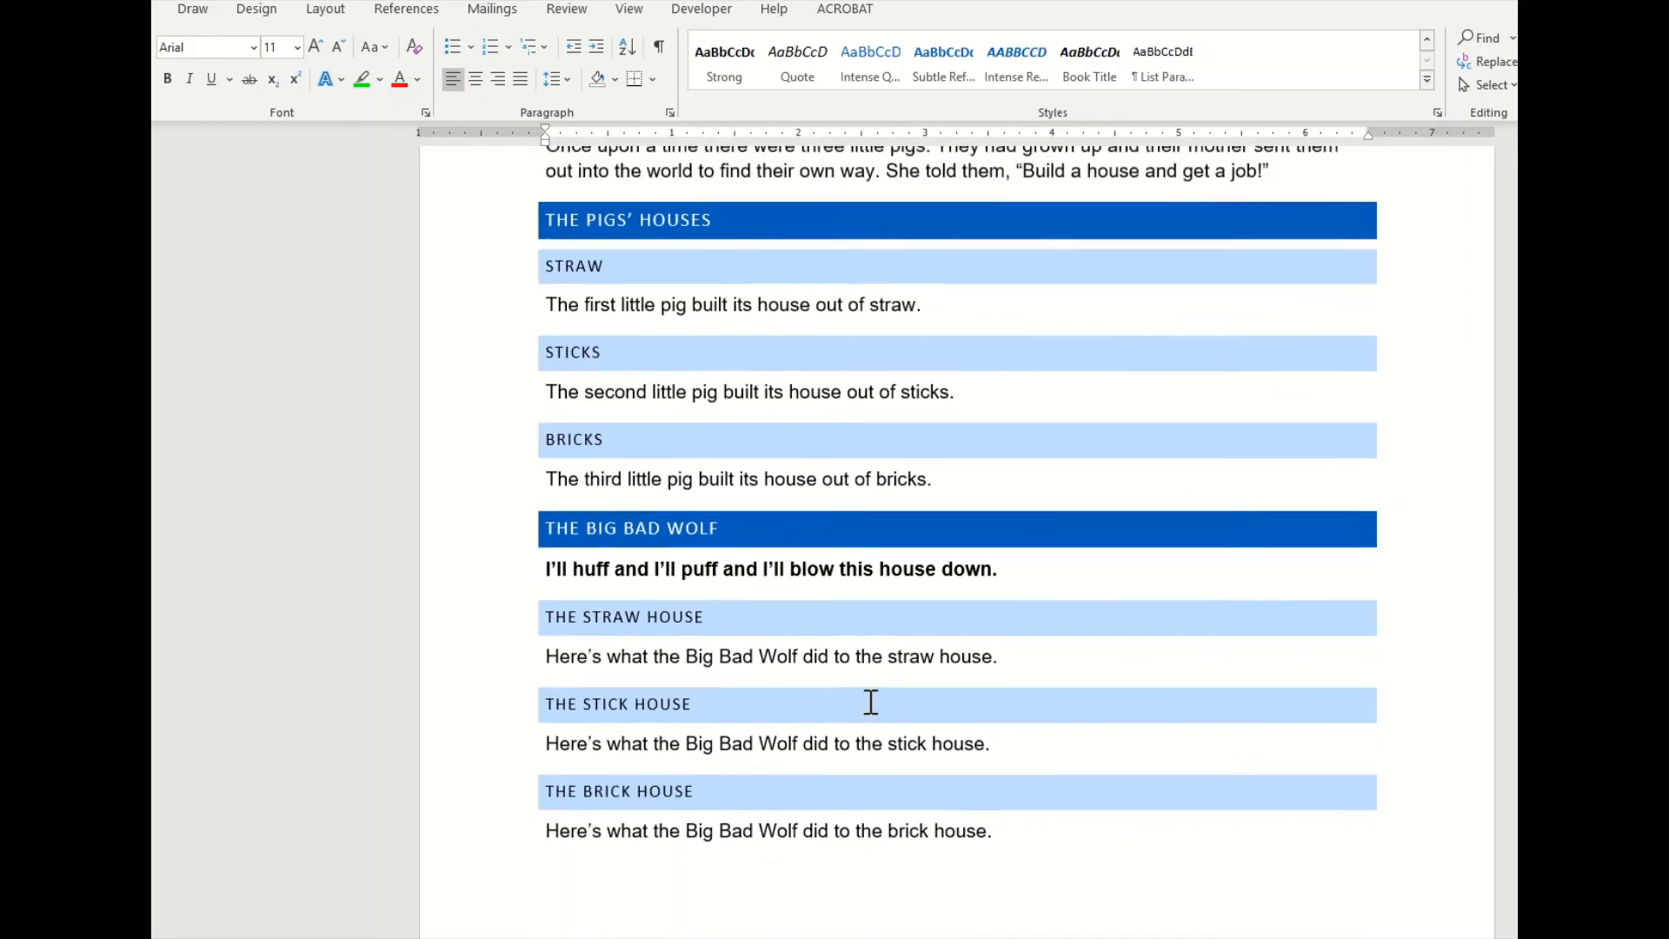
scroll(870, 701, "up", 5)
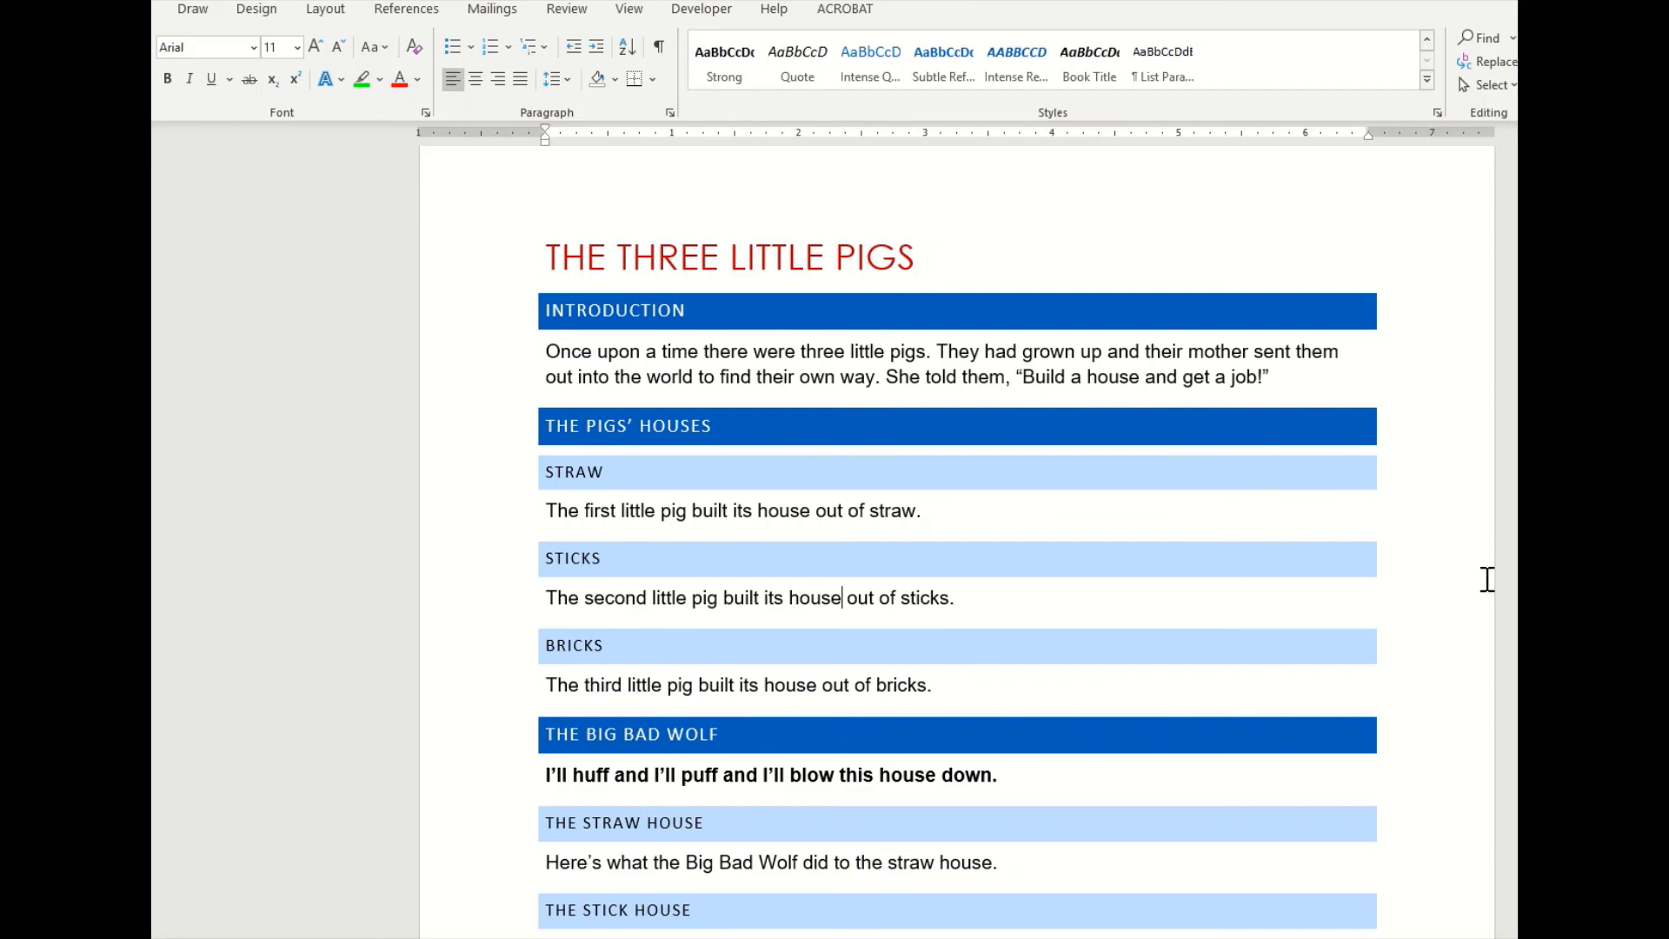
left_click(534, 313)
left_click(534, 349)
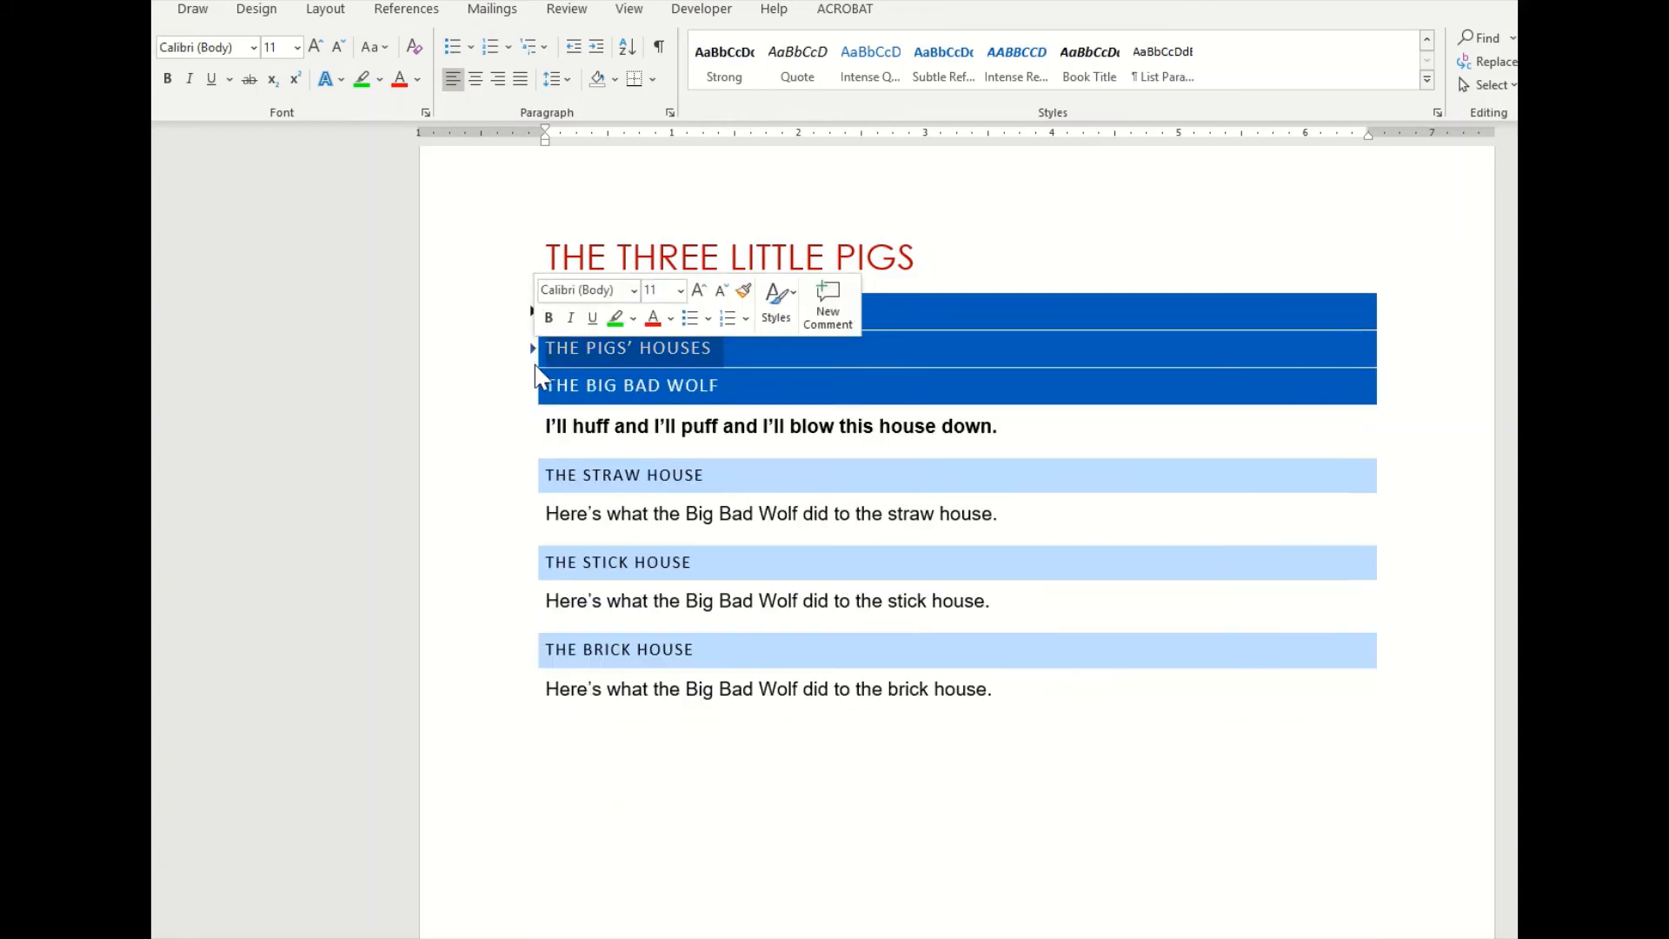
left_click(533, 385)
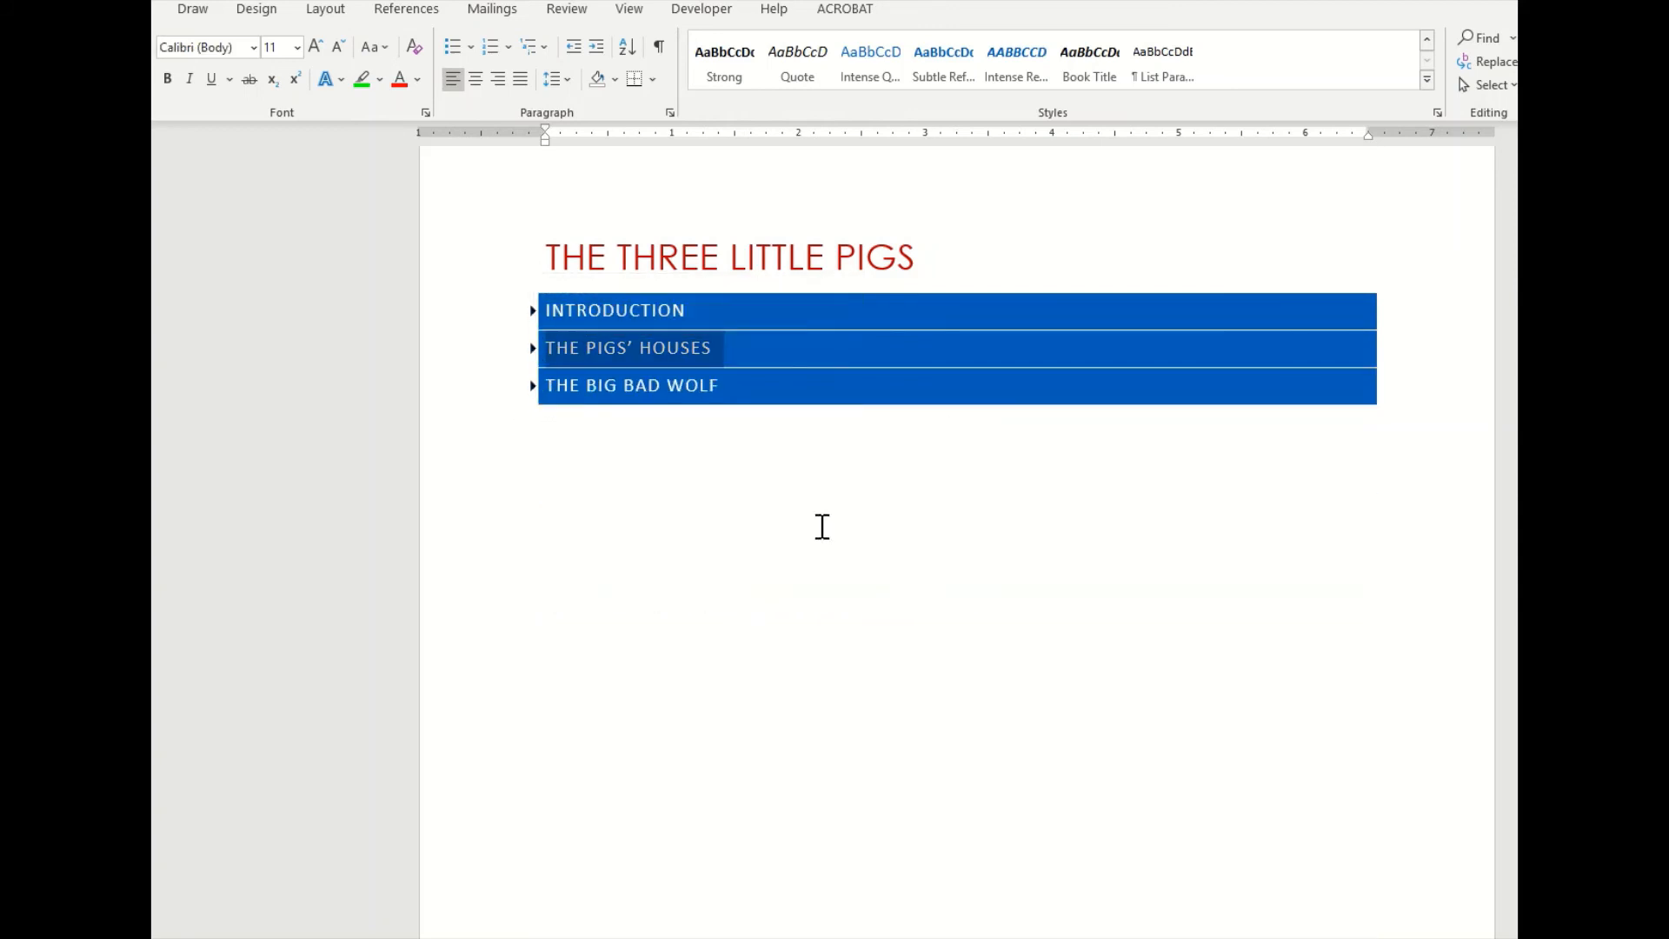
left_click(1469, 449)
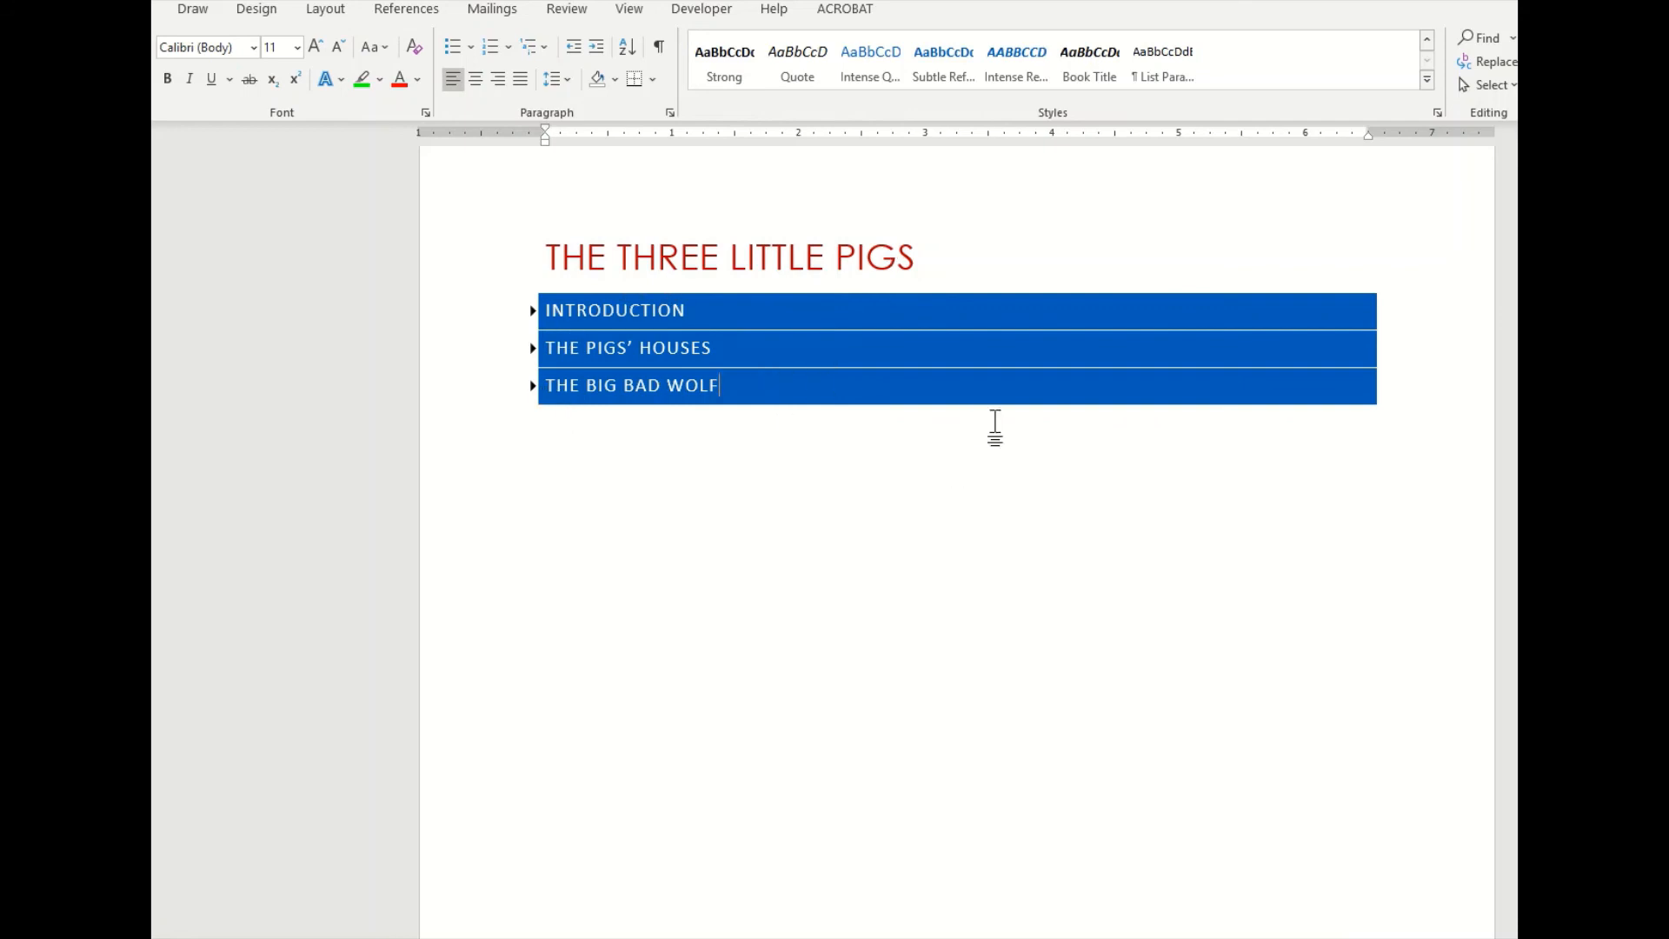
Collapse the Straw House, Stick House and Brick House subsections inside The Big Bad Wolf, then collapse that main section again.
left_click(533, 387)
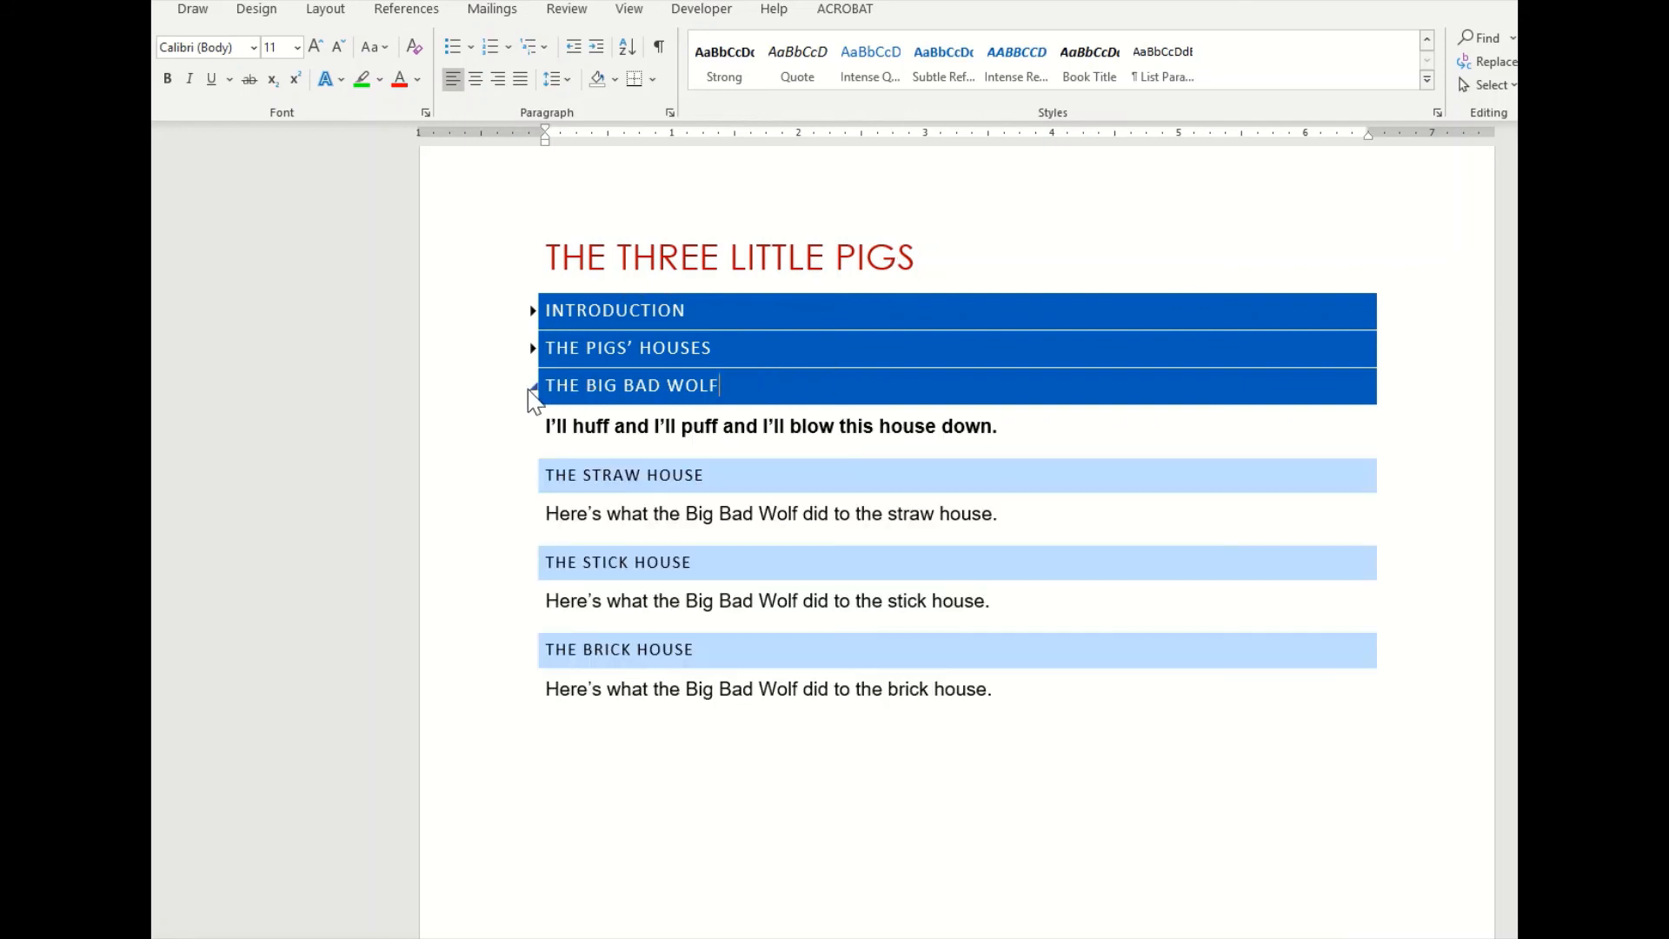
left_click(534, 563)
left_click(535, 598)
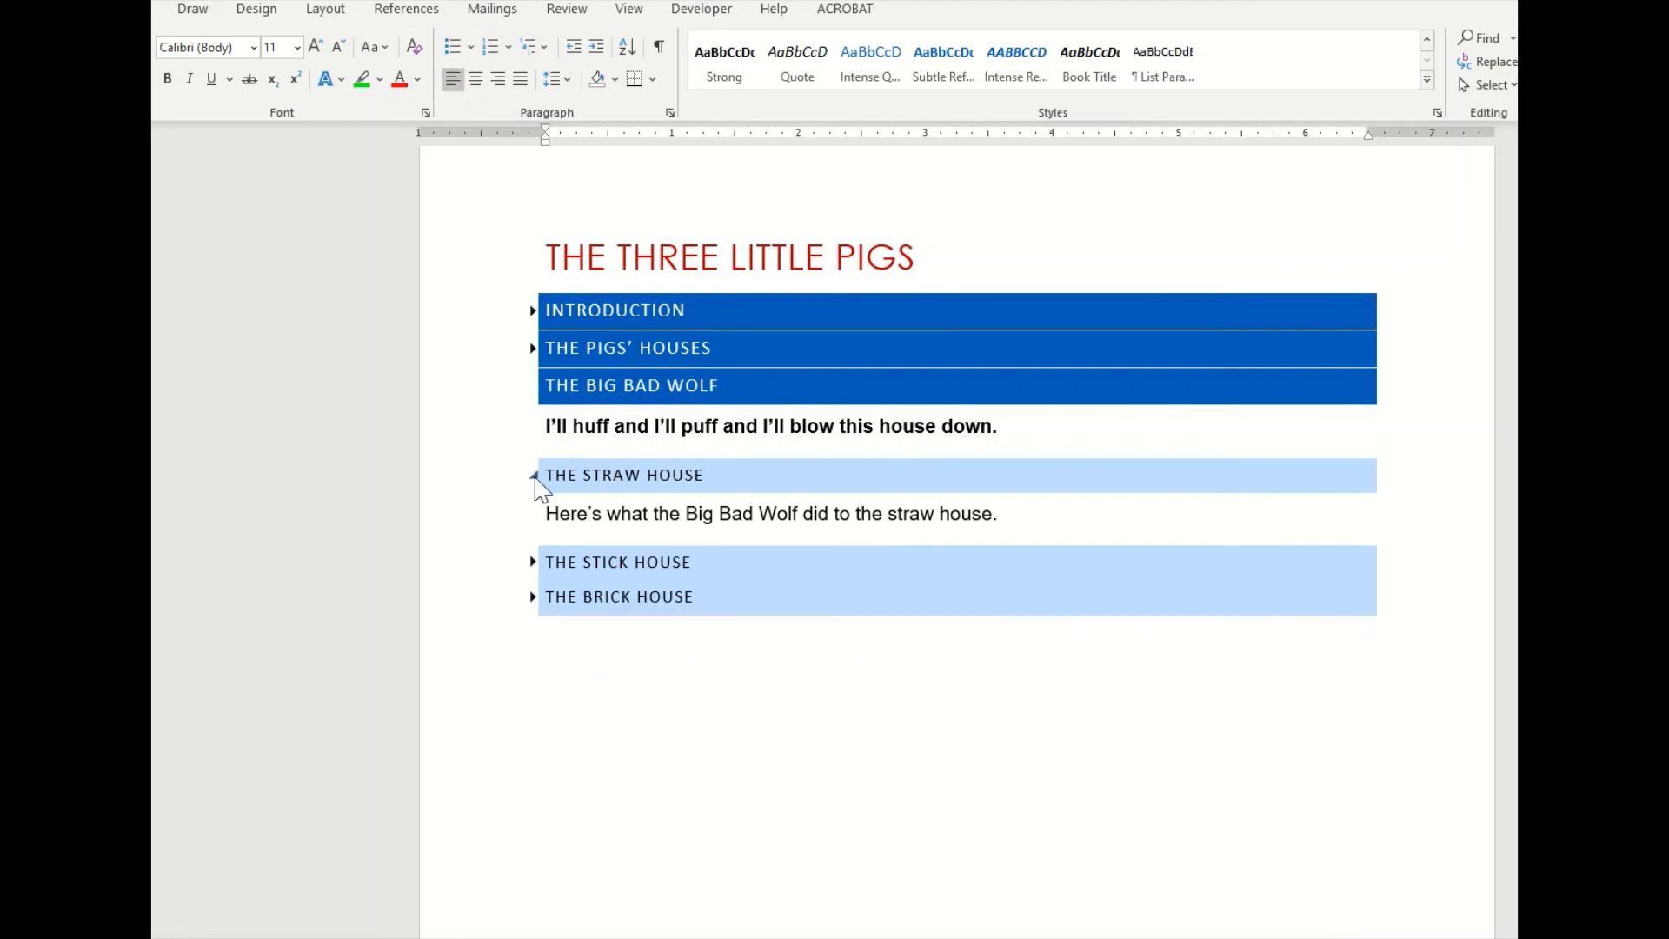
left_click(534, 474)
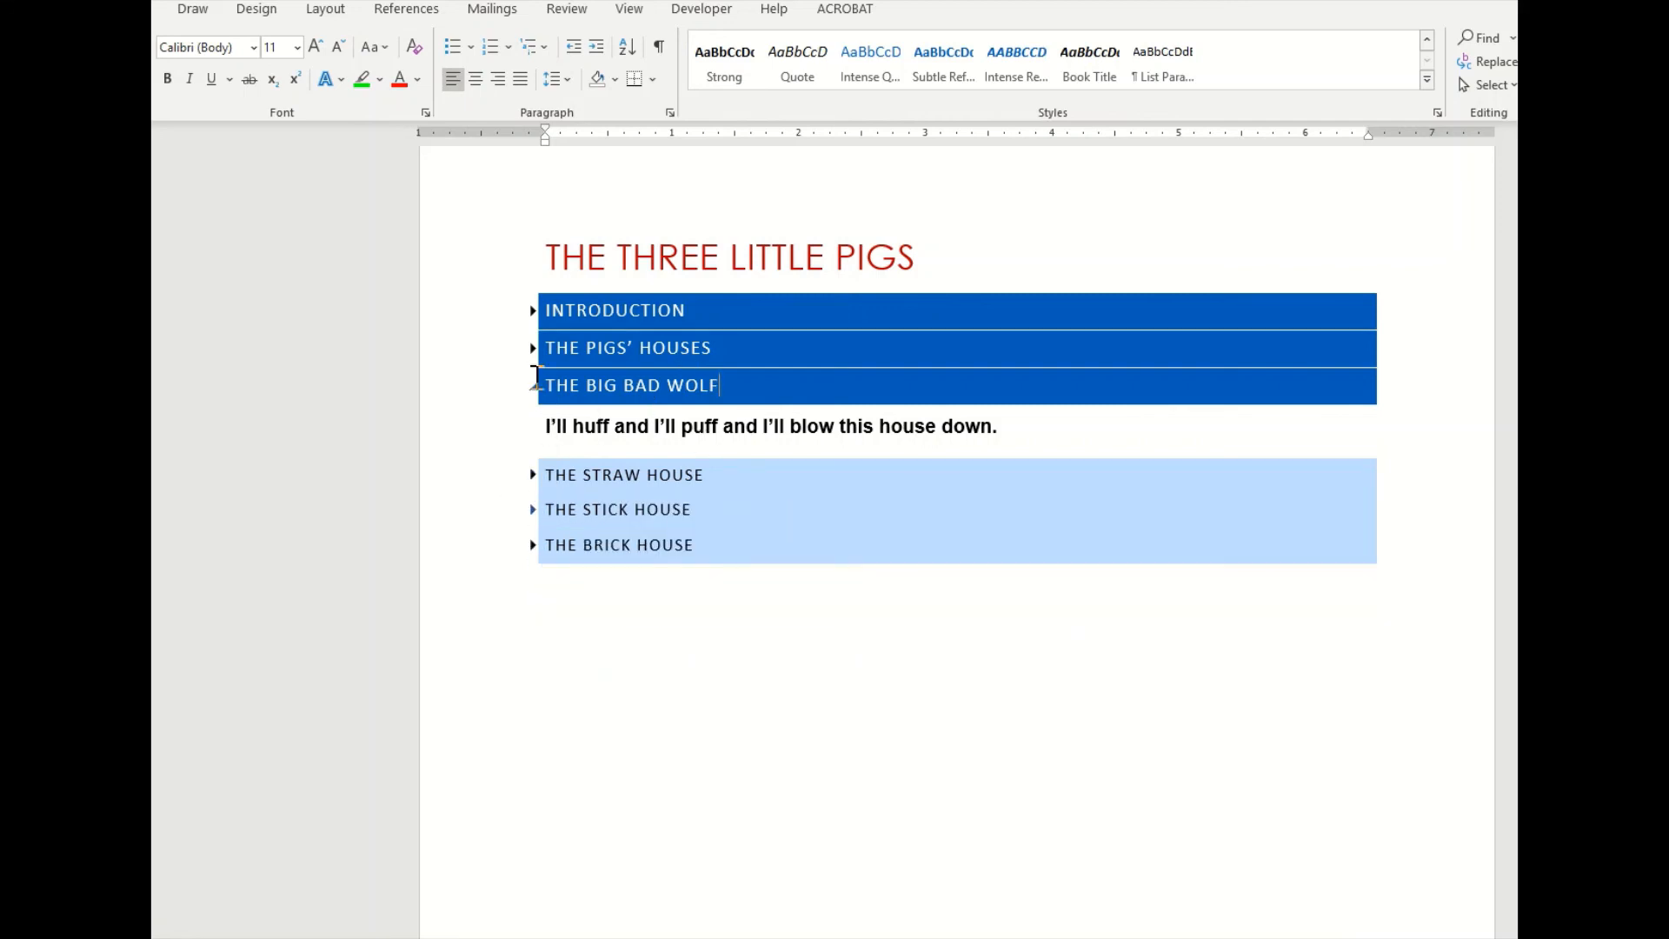
left_click(534, 387)
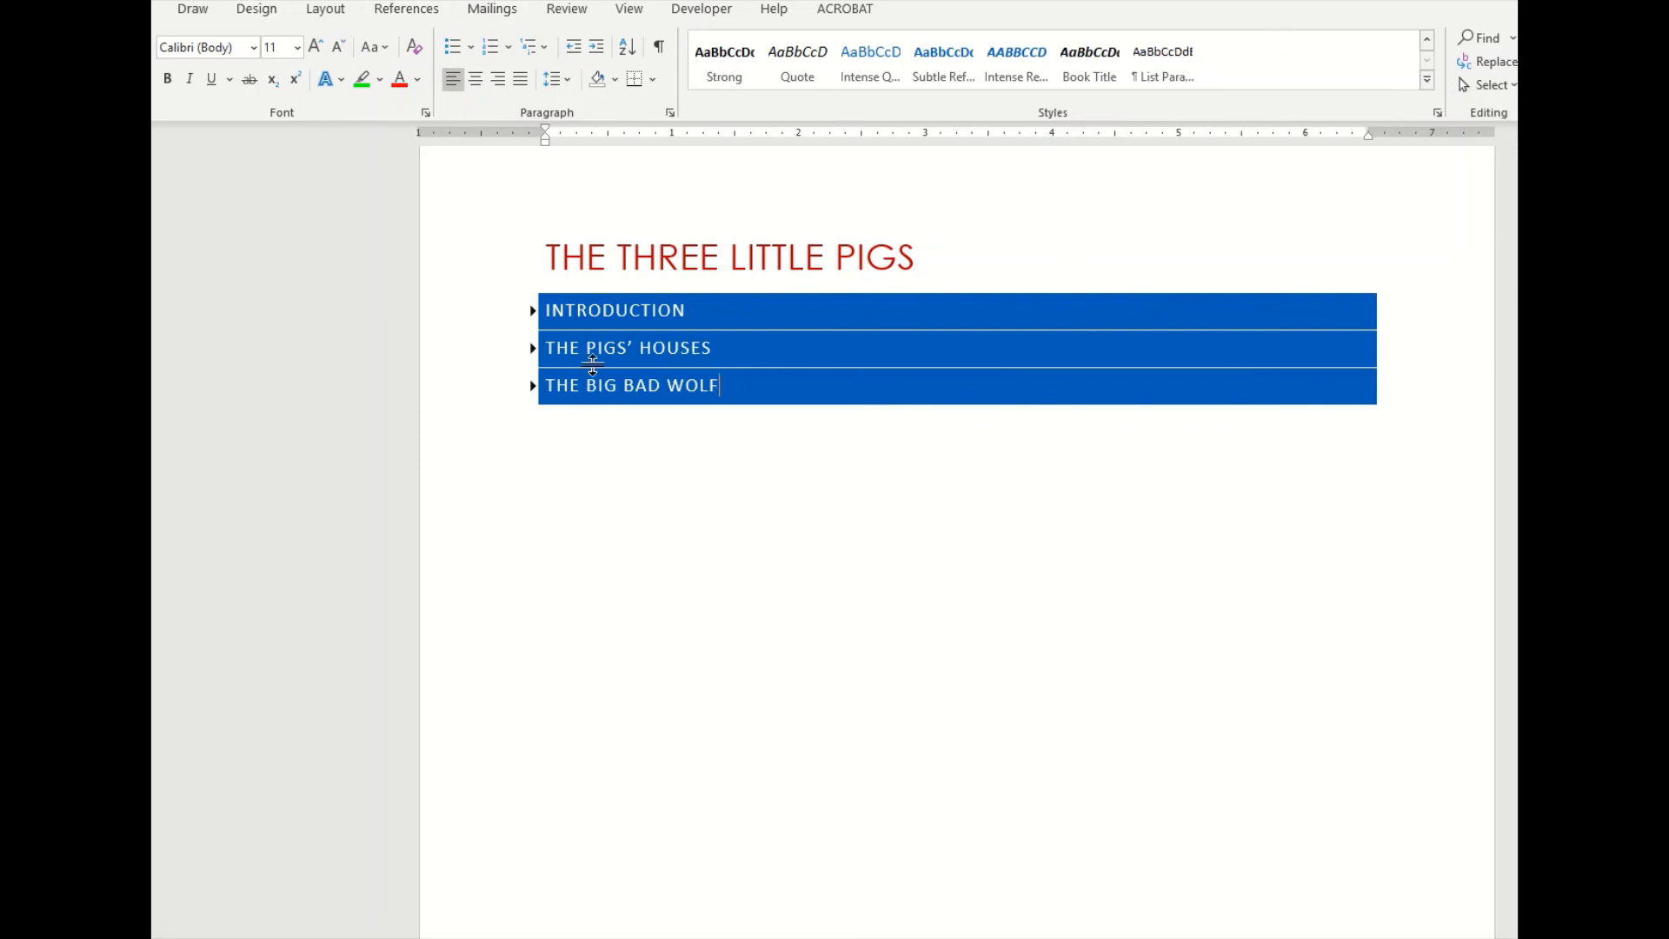
Apply the document style set with numbered, underlined small-caps headings and expand the Introduction, The Pigs' Houses and The Big Bad Wolf sections.
left_click(261, 14)
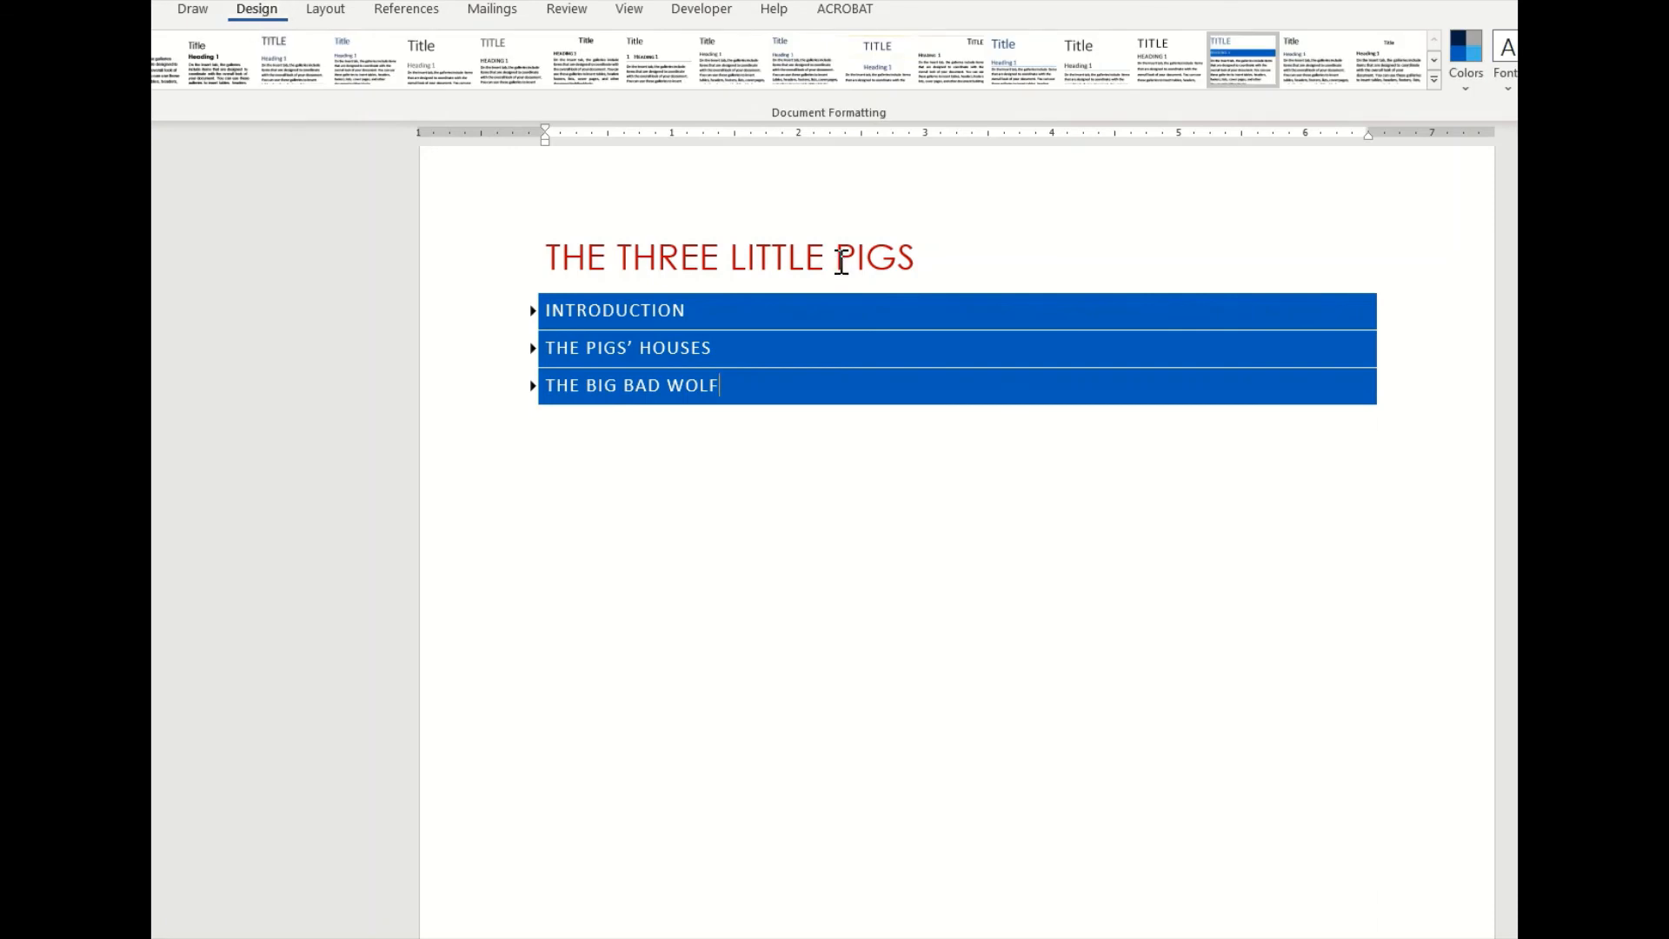
left_click(687, 65)
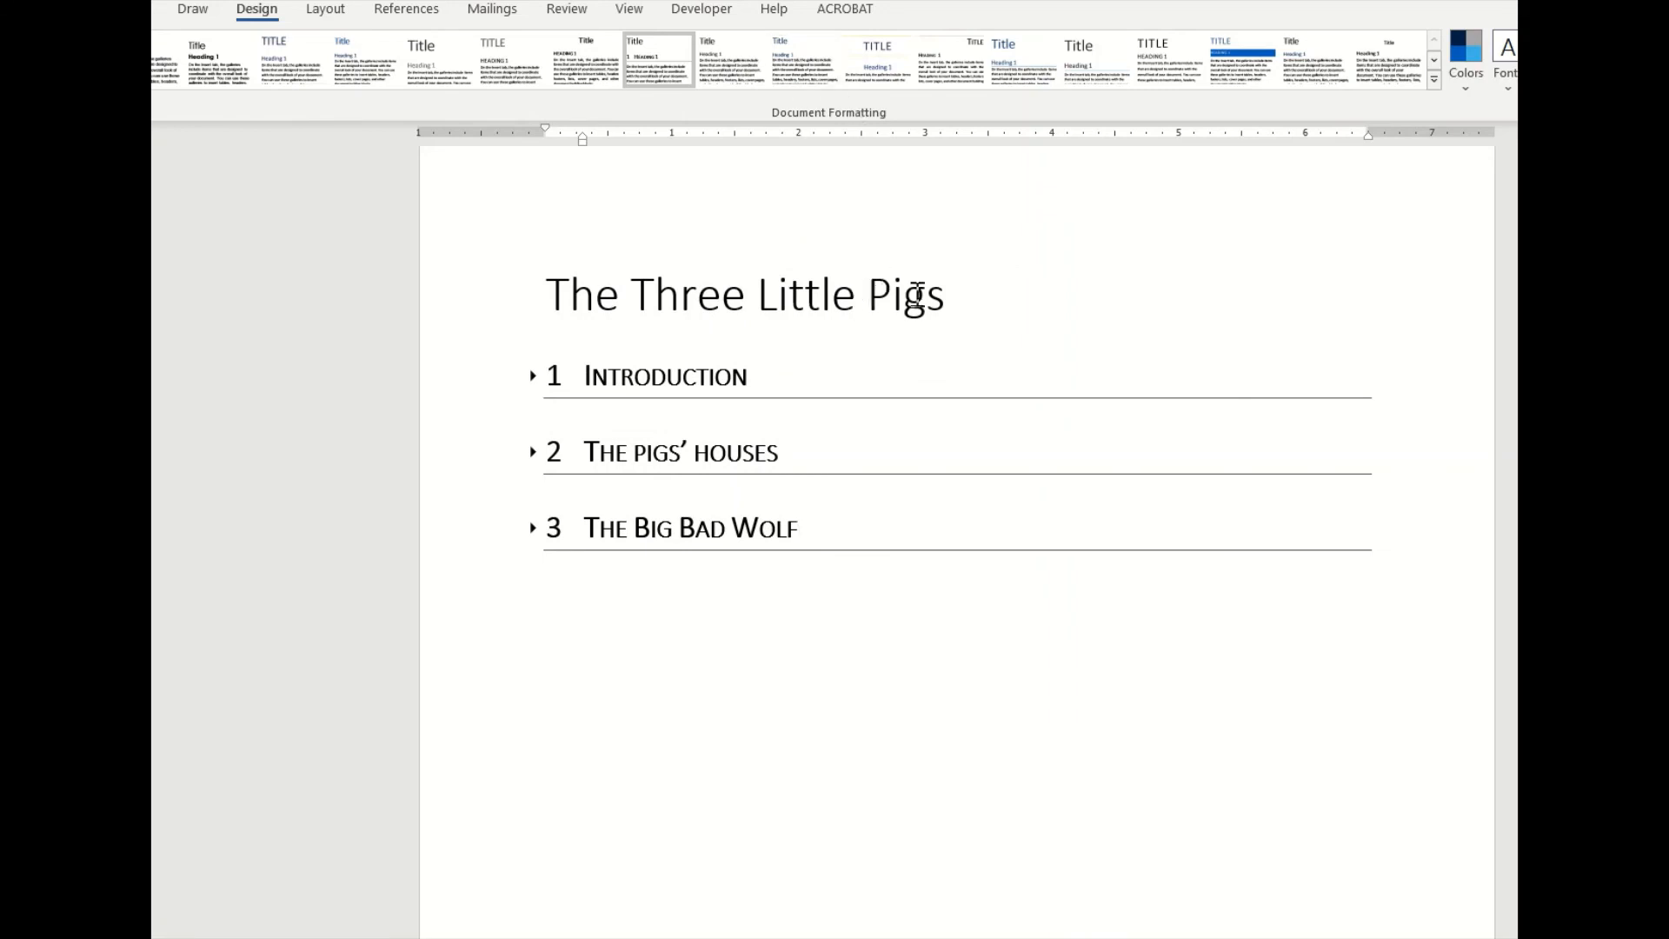
left_click(532, 376)
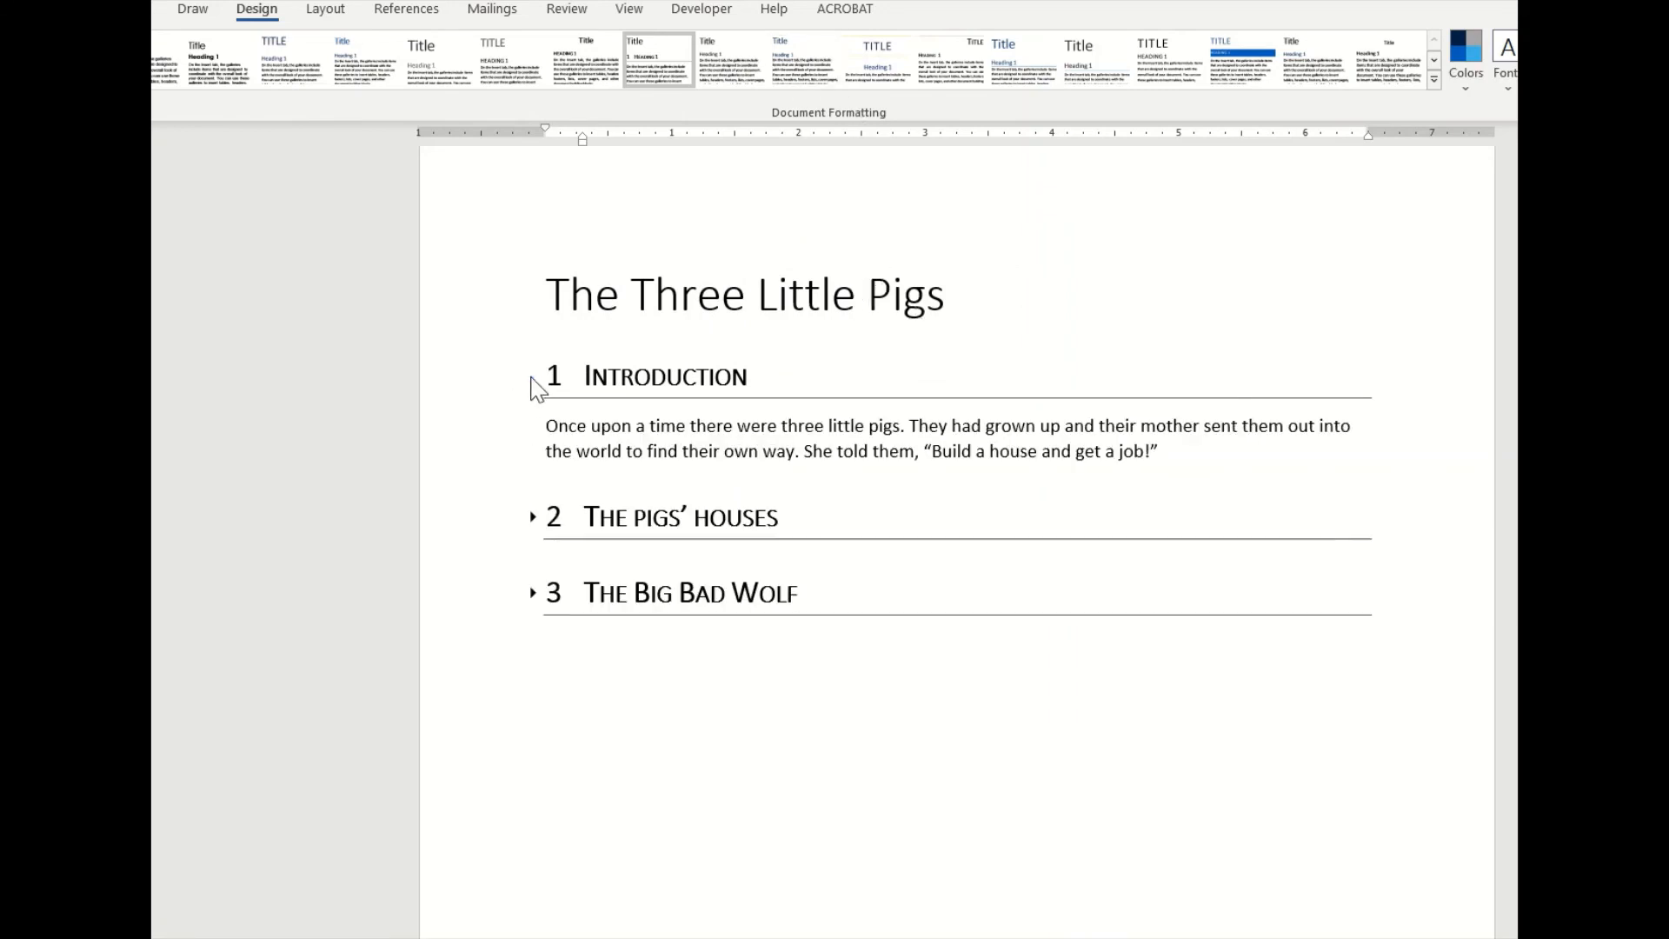
left_click(532, 518)
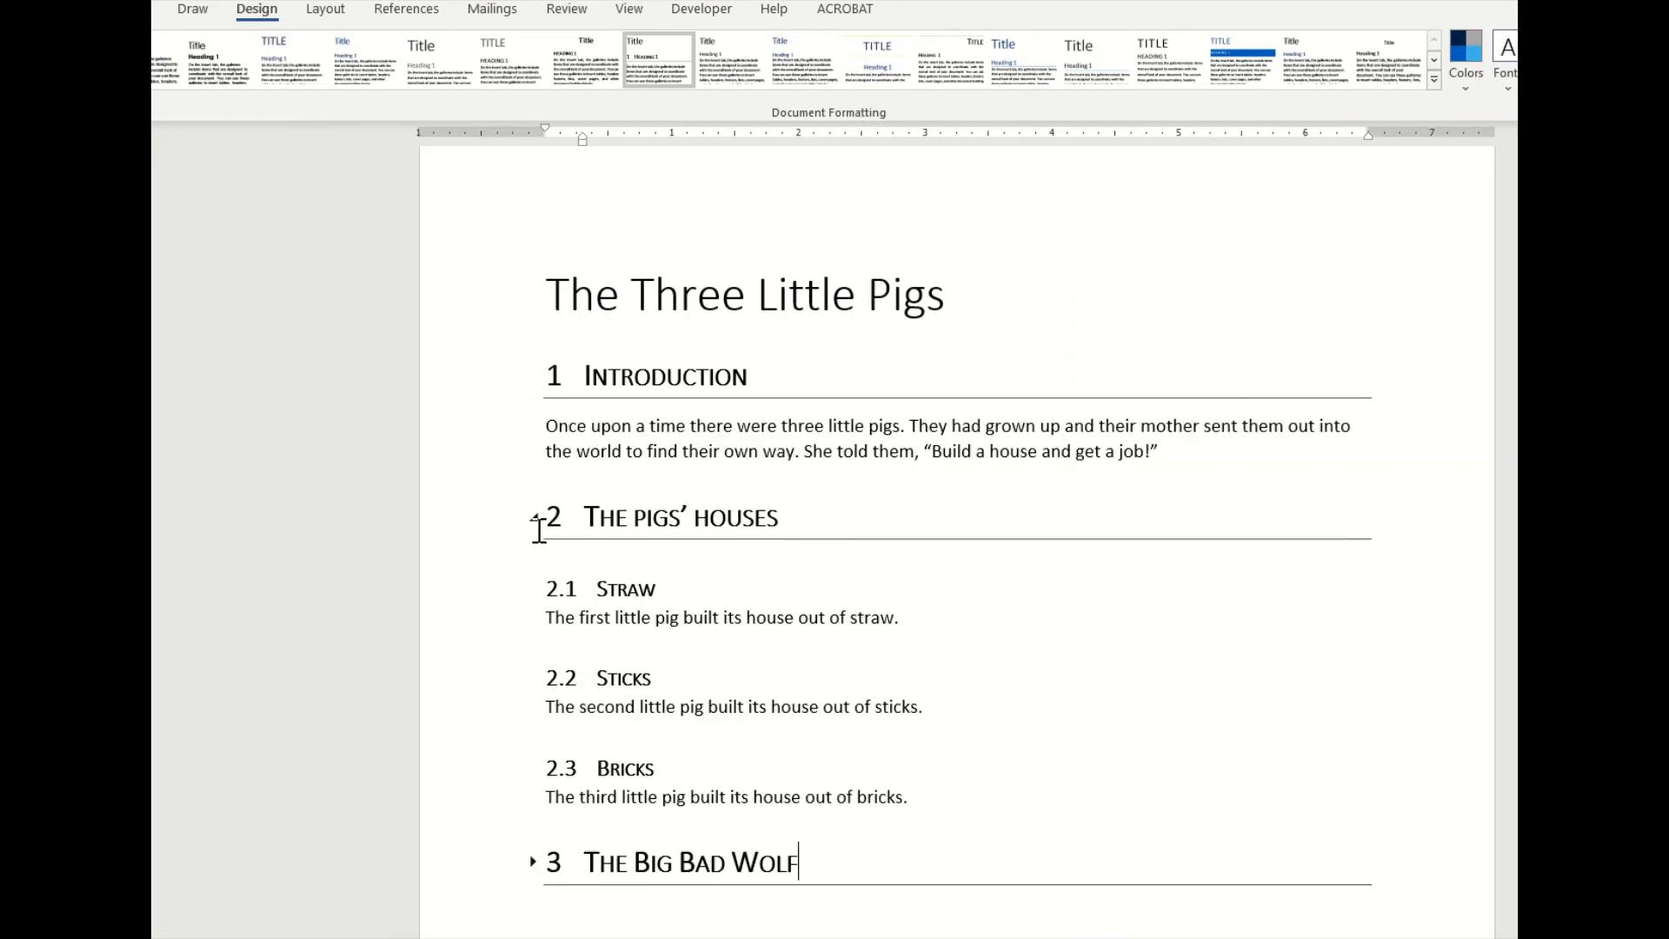
scroll(957, 637, "down", 2)
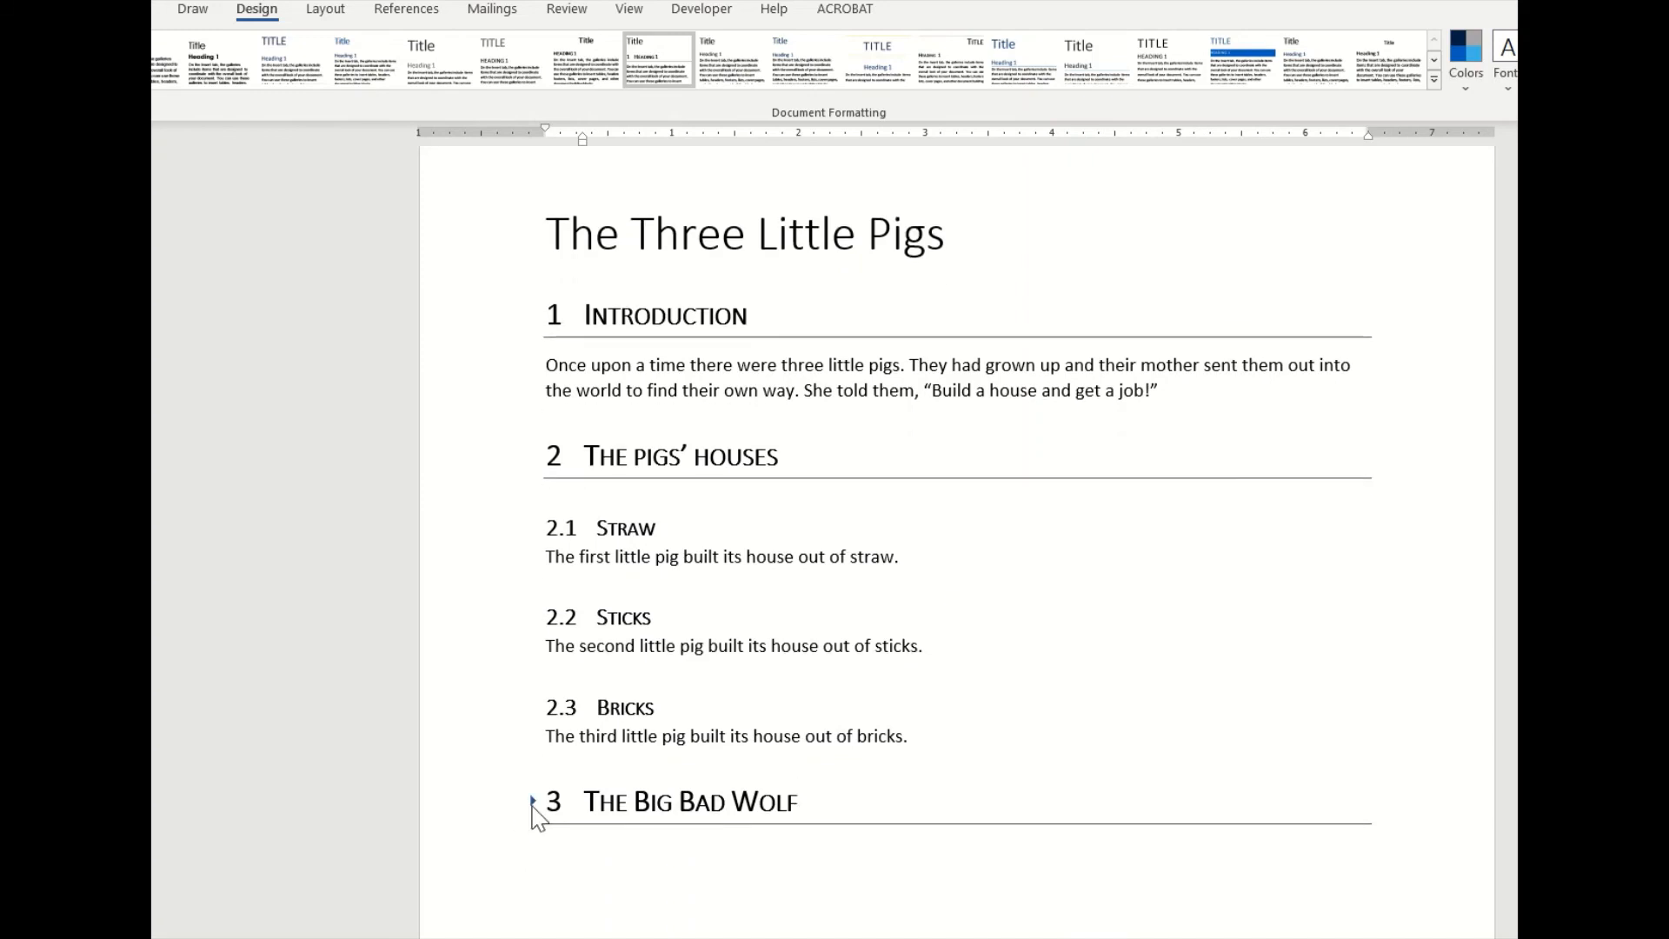
left_click(533, 802)
scroll(1080, 704, "down", 3)
scroll(1081, 704, "down", 1)
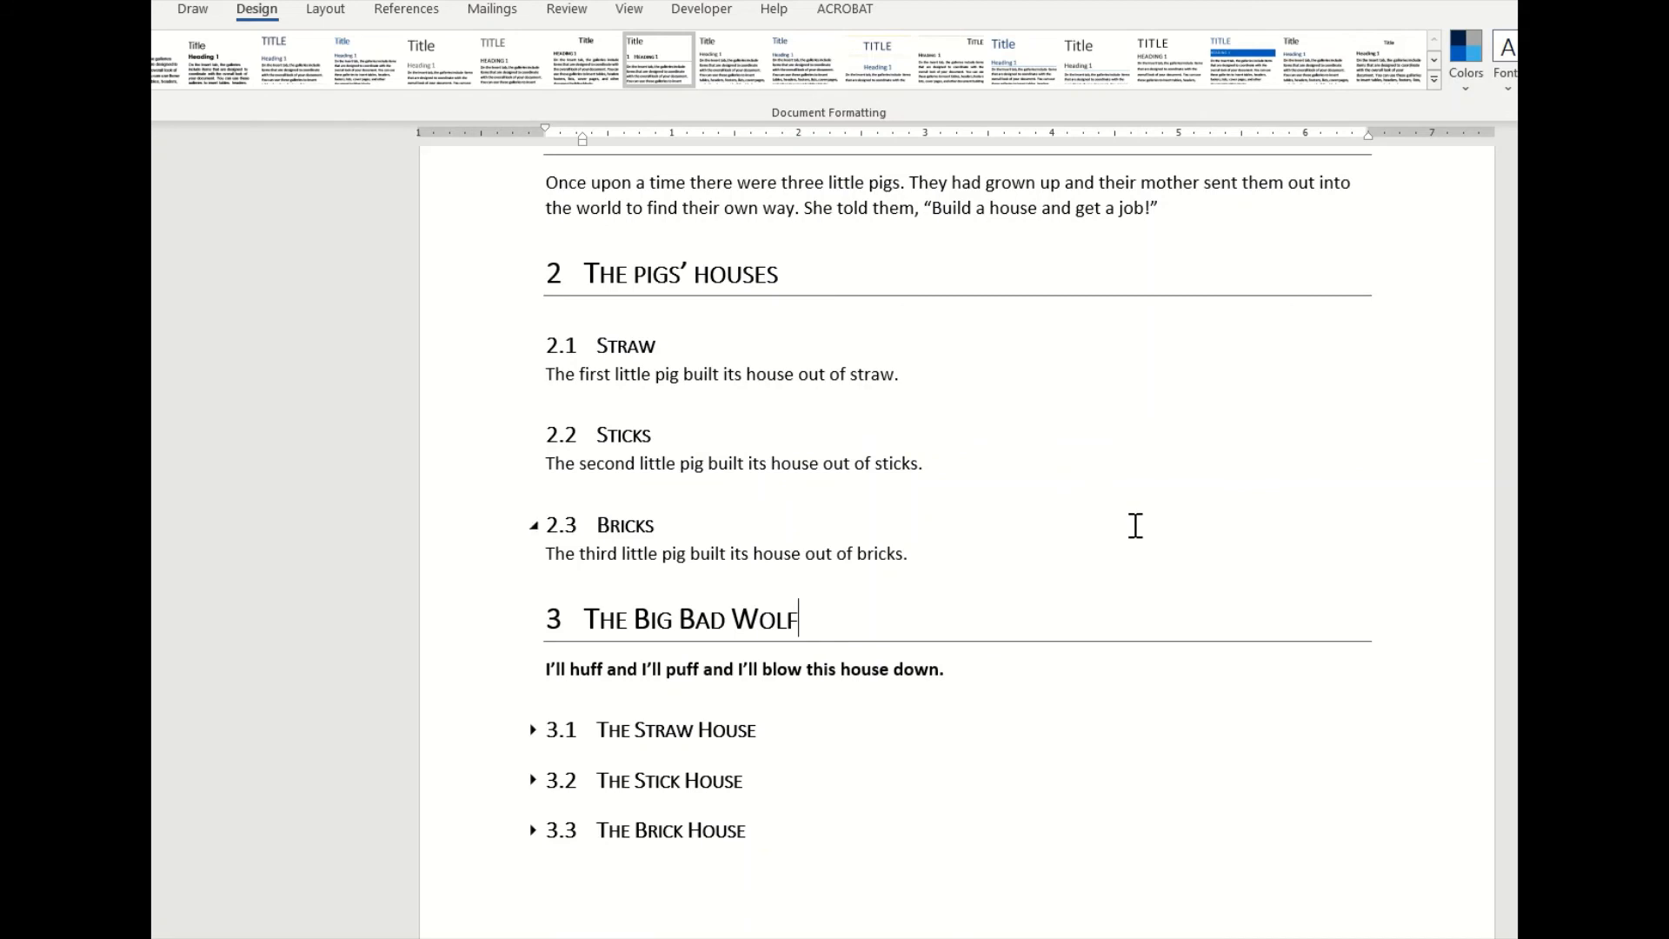
scroll(1134, 522, "up", 4)
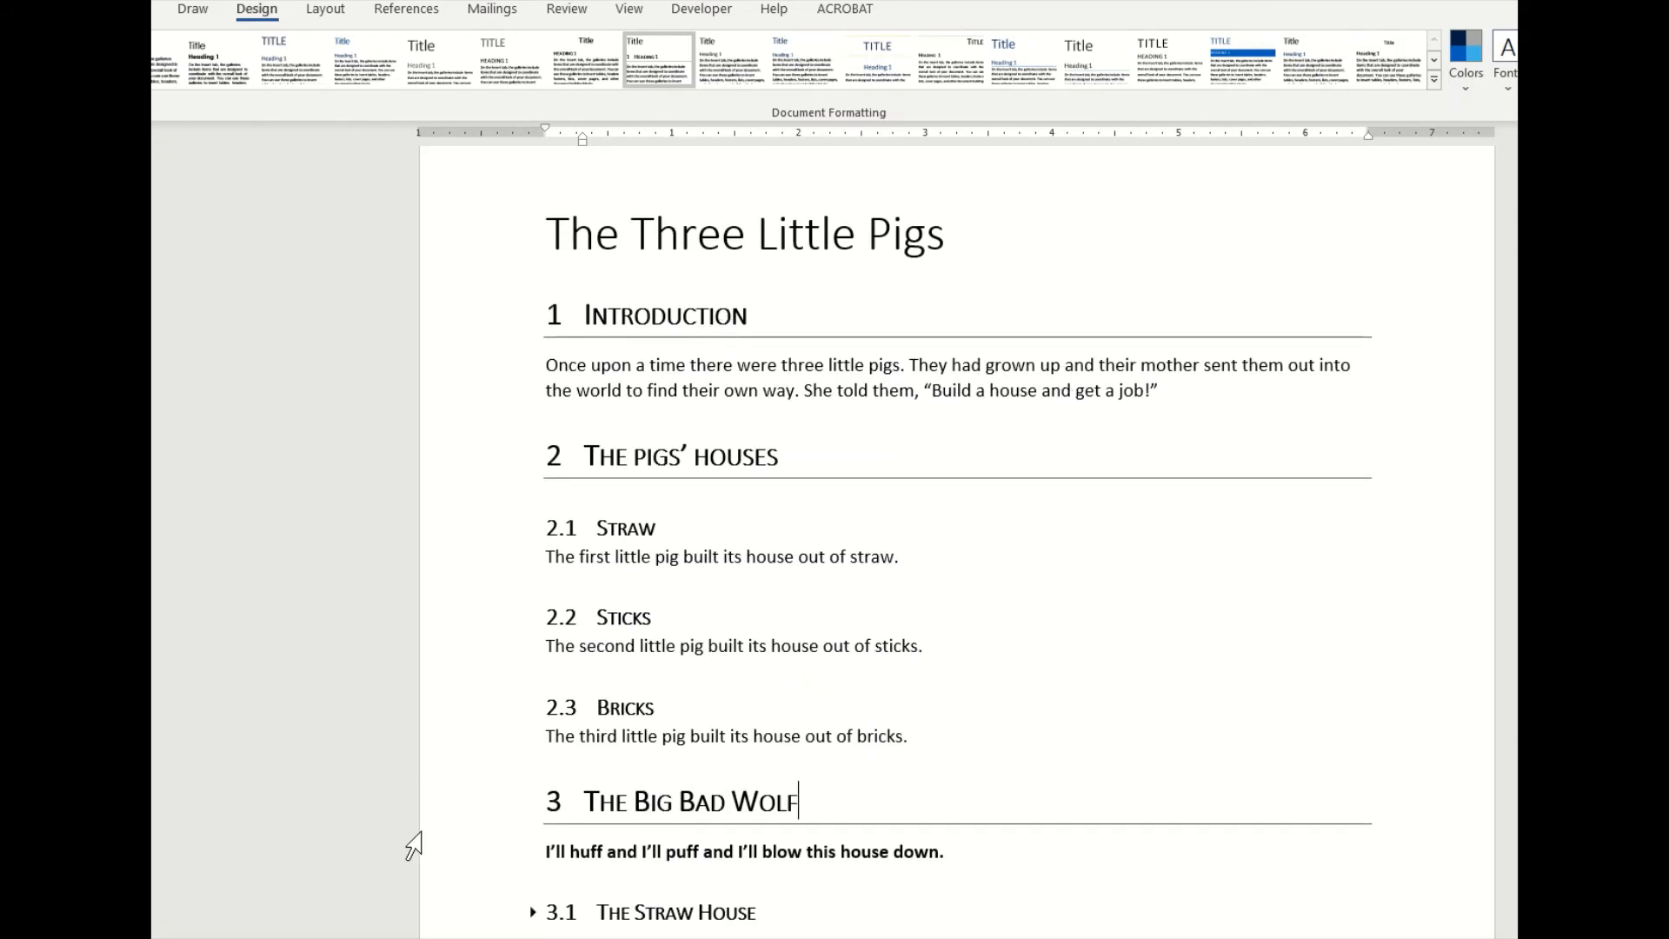